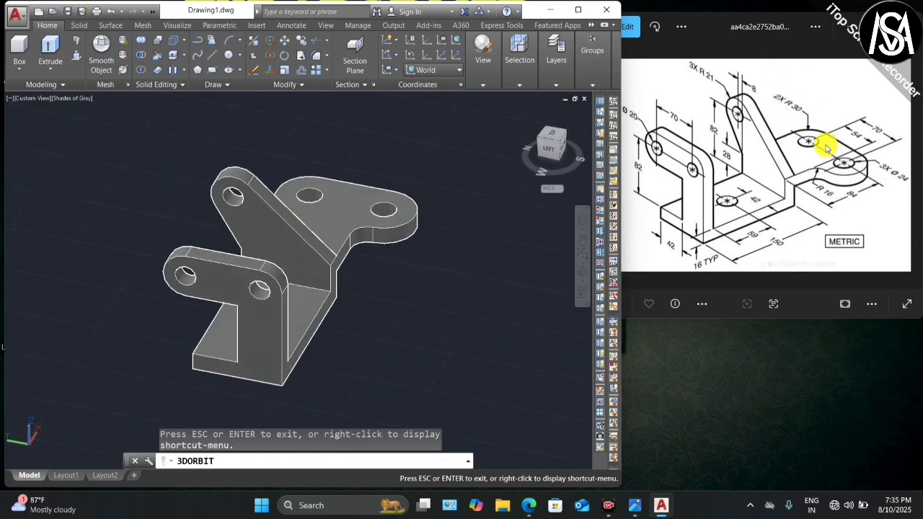
Step: Examine the finished 3D bracket from several viewing angles
scroll(826, 145, "up", 2)
scroll(824, 148, "down", 2)
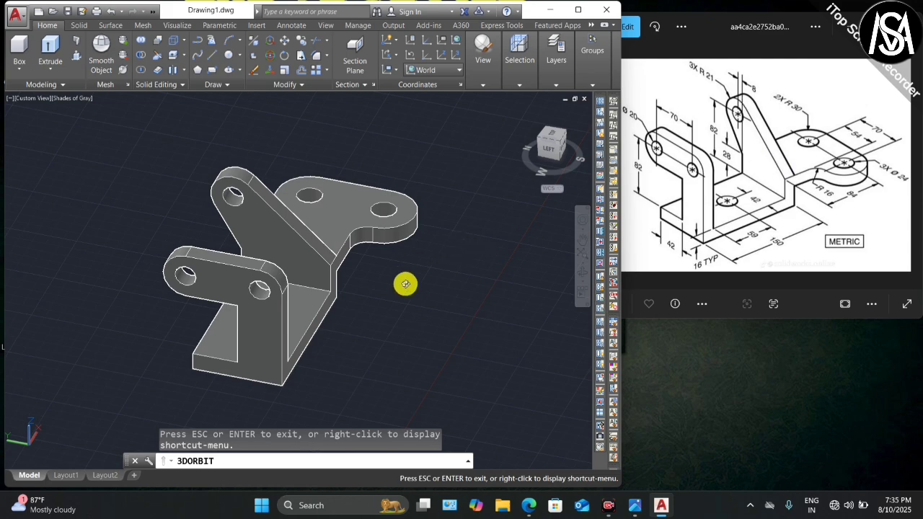
left_click_drag(414, 290, 304, 267)
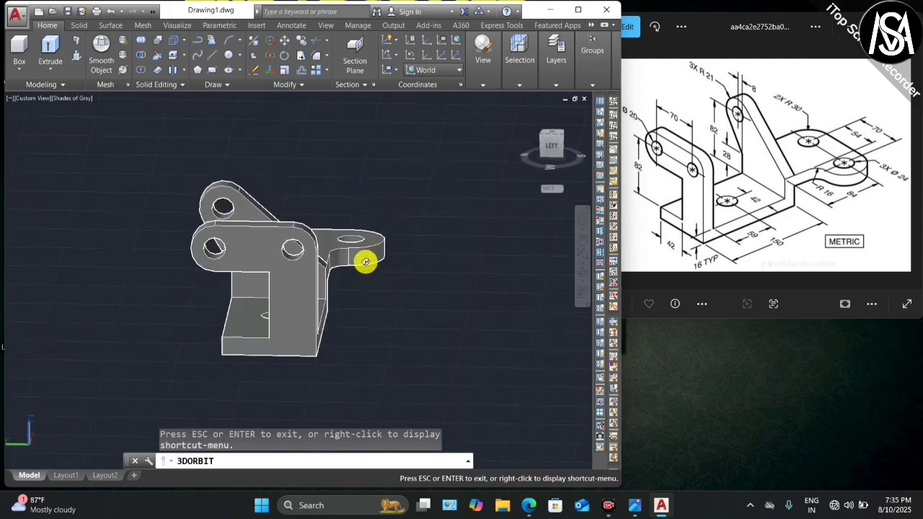
left_click_drag(308, 300, 401, 341)
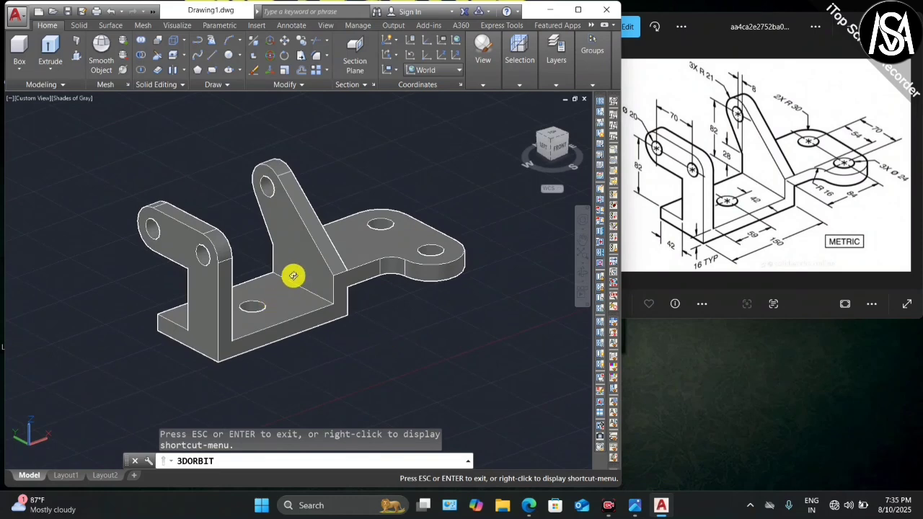
left_click_drag(293, 276, 315, 298)
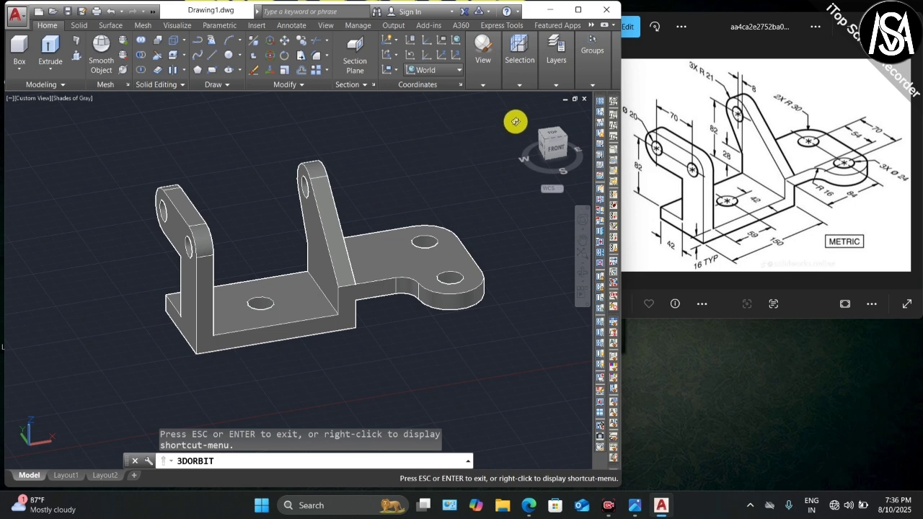
Step: Close the finished bracket drawing without saving and start a new blank drawing in a maximized window
left_click(576, 98)
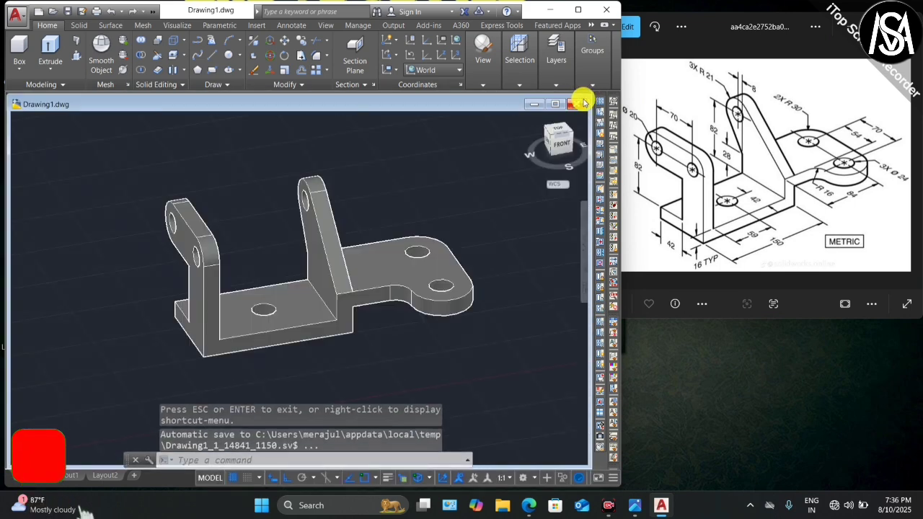
left_click(578, 103)
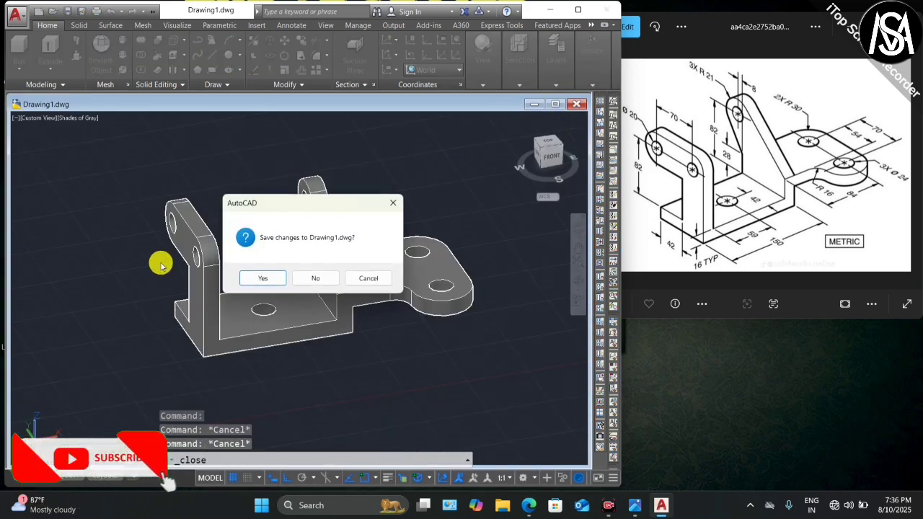
left_click(306, 278)
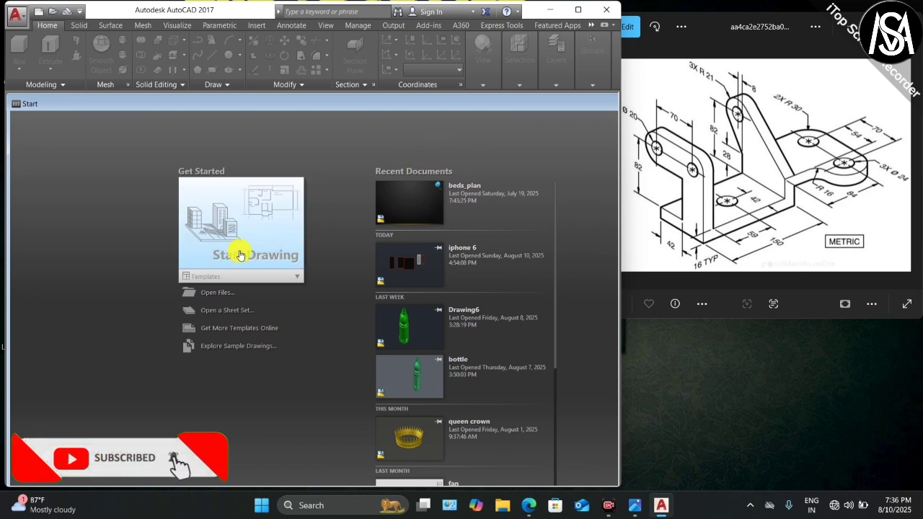
left_click(240, 256)
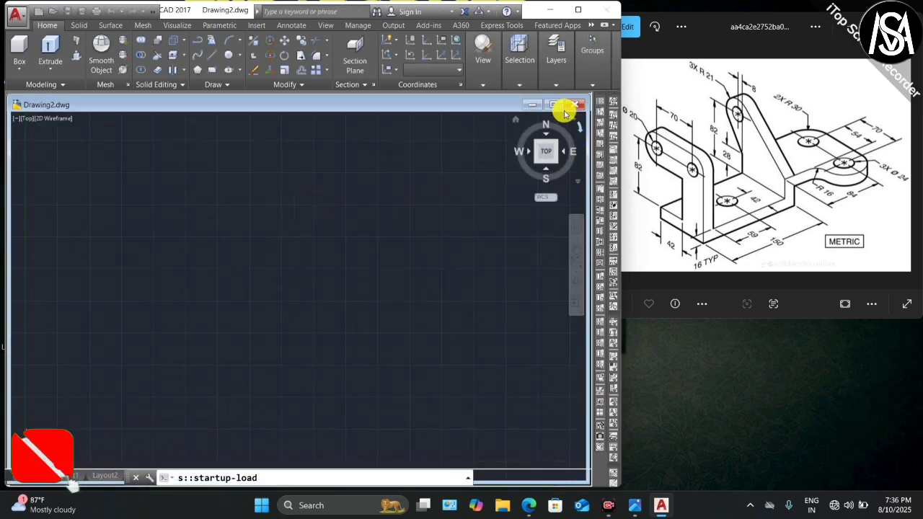
left_click(556, 105)
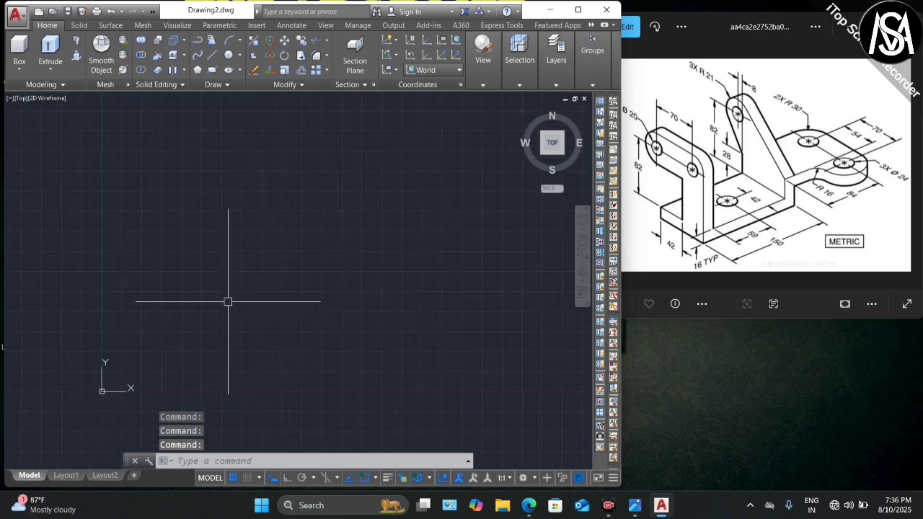
Step: Examine the dimensions of the base plate and its hole in the reference drawing
scroll(228, 301, "up", 3)
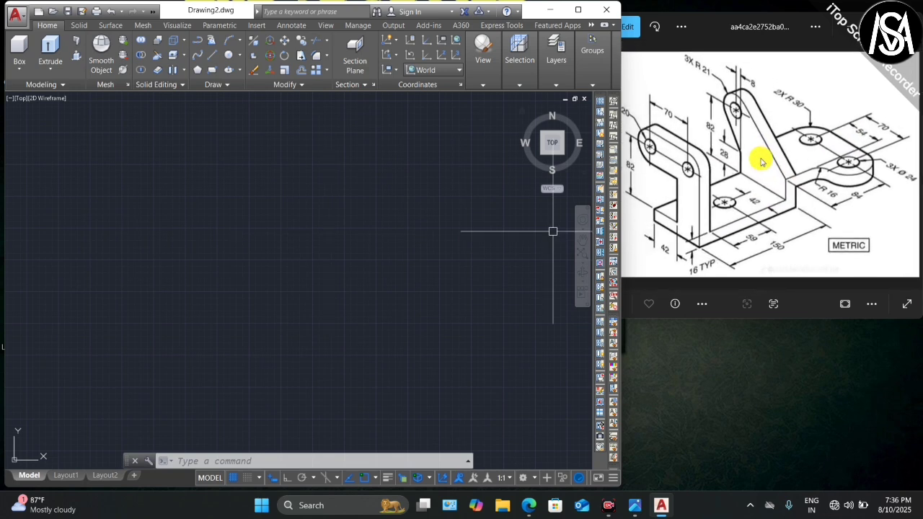
scroll(733, 209, "up", 1)
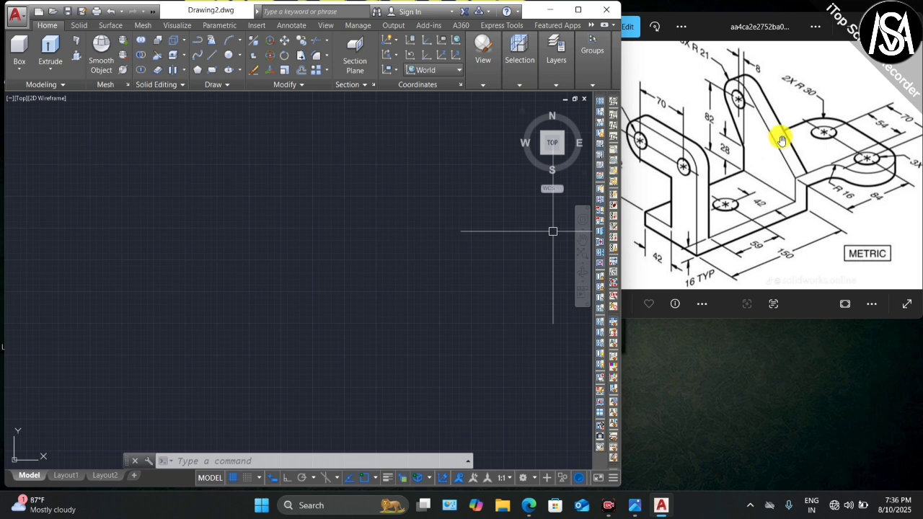
scroll(782, 140, "down", 1)
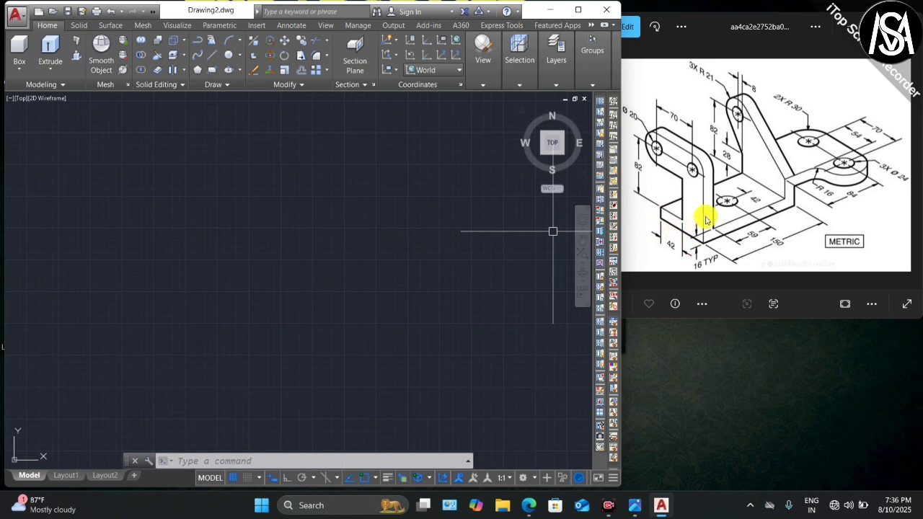
scroll(747, 202, "up", 5)
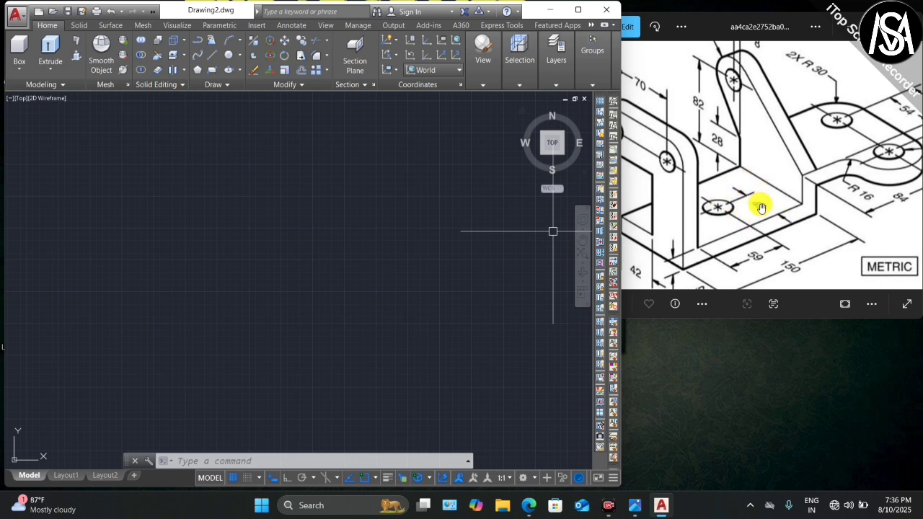
scroll(766, 207, "down", 2)
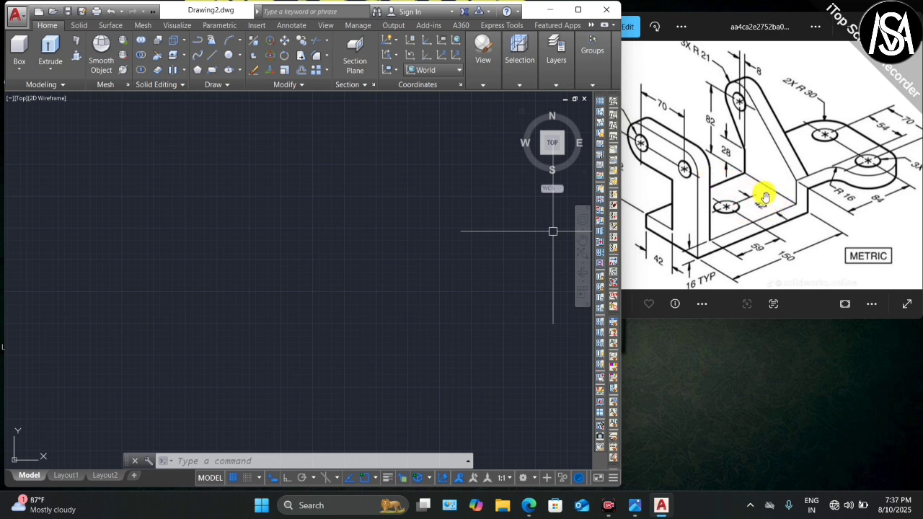
scroll(750, 186, "down", 2)
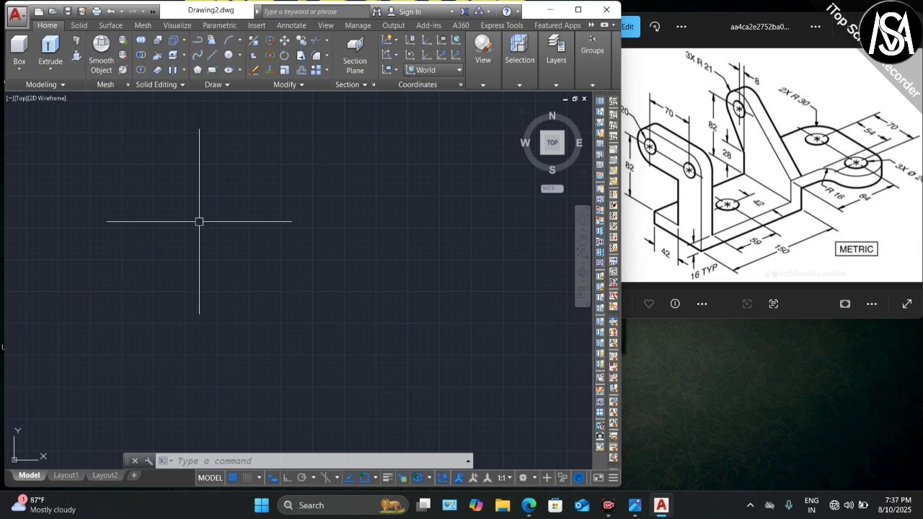
Step: Turn on Ortho mode and abandon the started rectangle
type("ec")
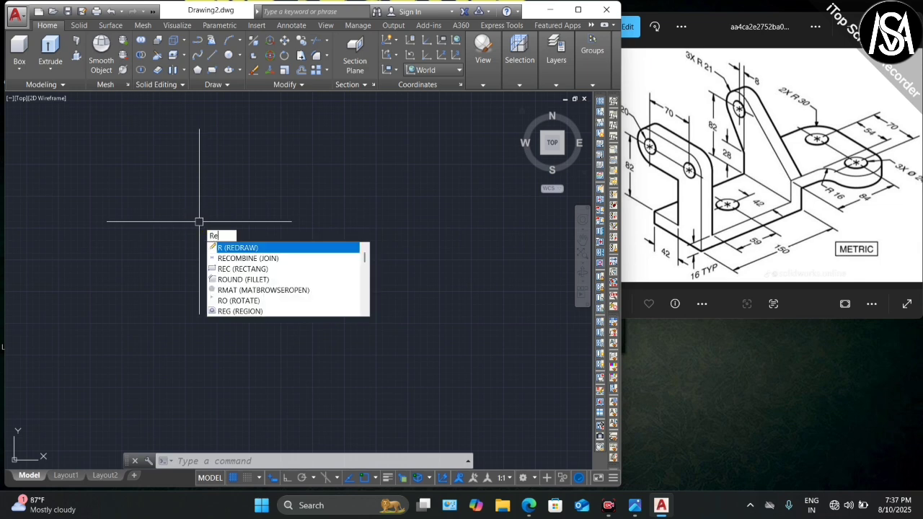
key("Return")
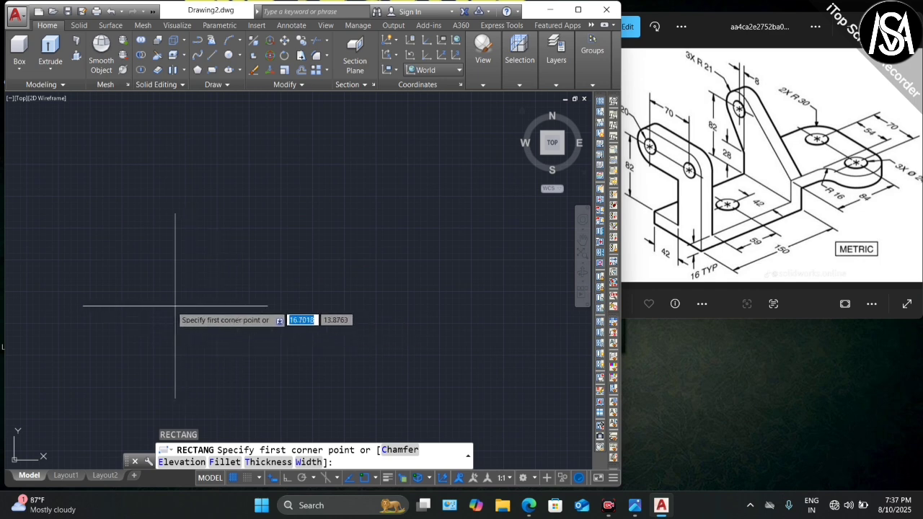
left_click(286, 484)
left_click(109, 331)
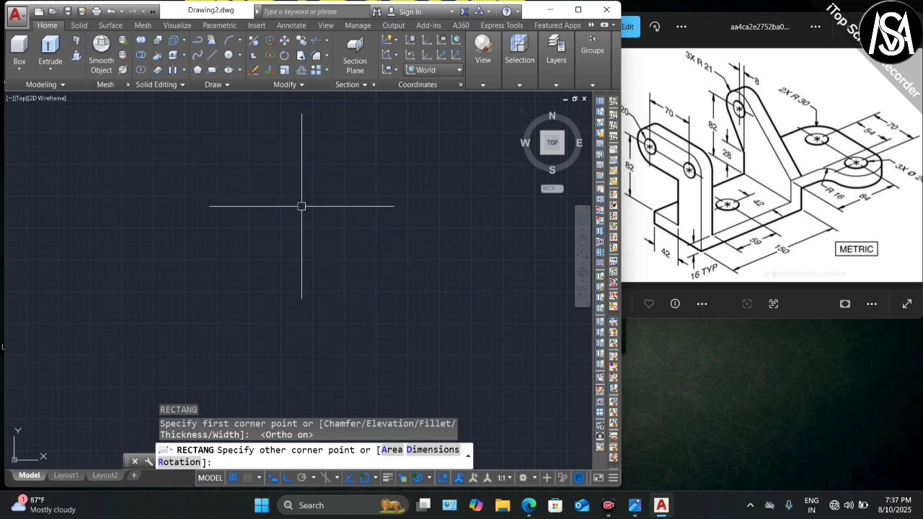
key("Escape")
key("Escape")
key("Escape")
key("Escape")
Step: Draw a 150 by 84 rectangle in the top view as the outline of the base plate
type("rec")
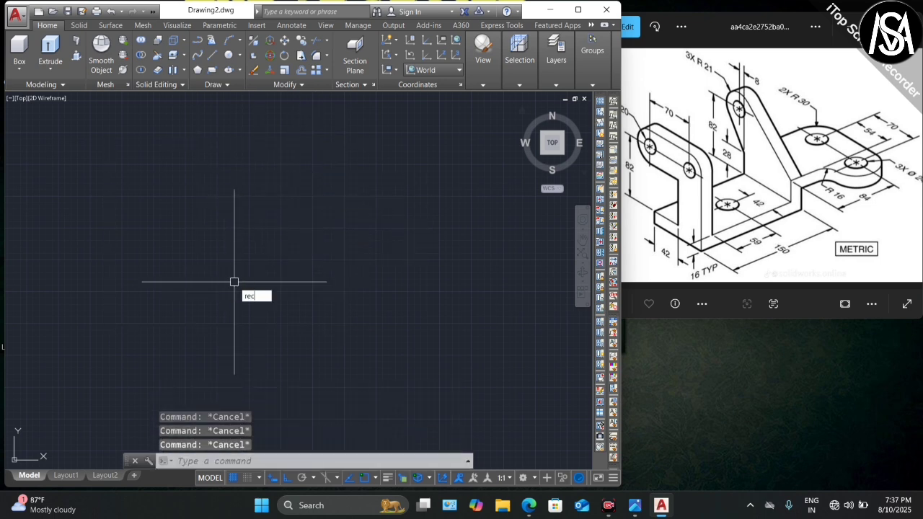
key("Return")
left_click(105, 335)
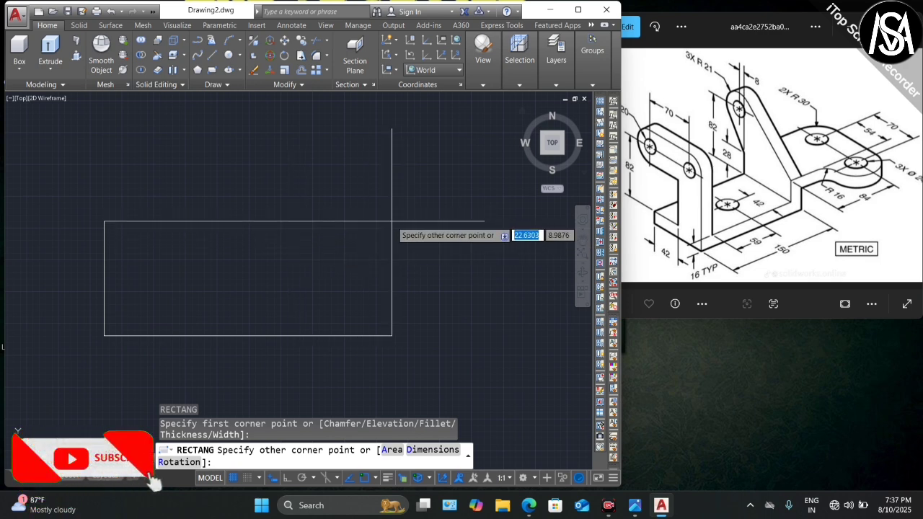
type("150")
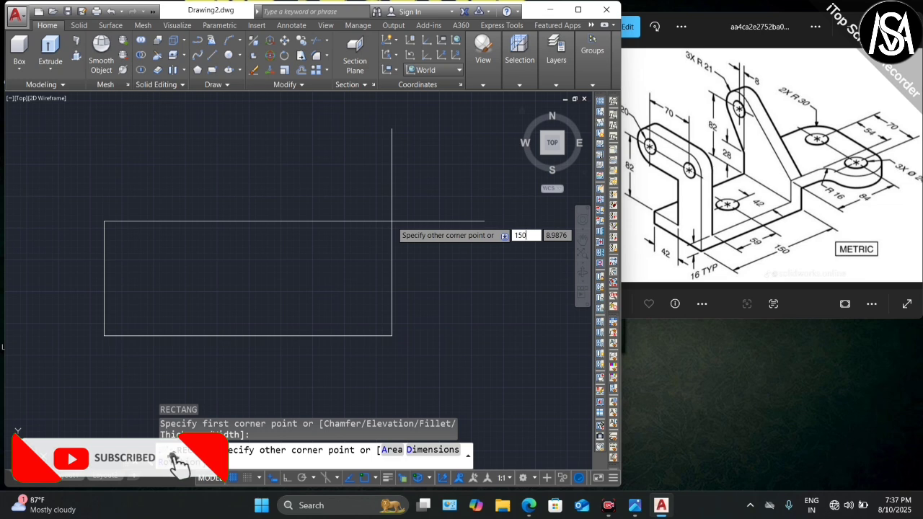
key("Tab")
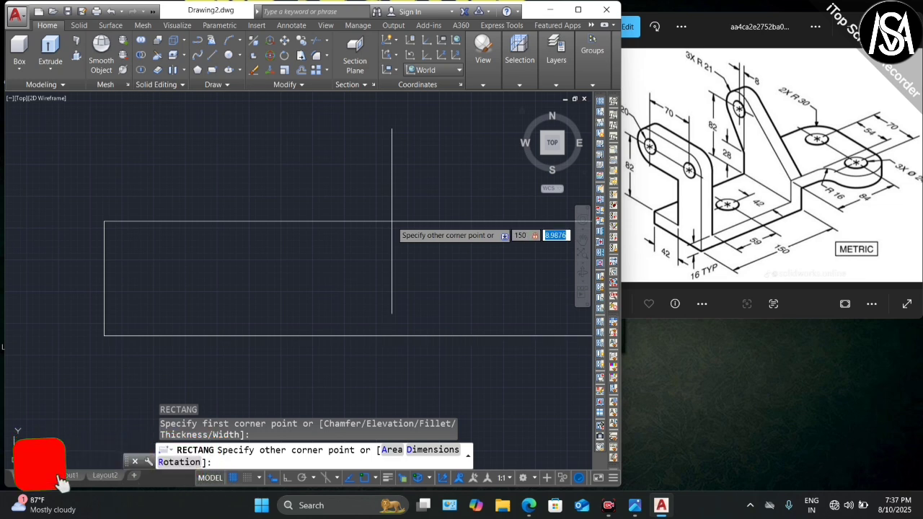
key("Return")
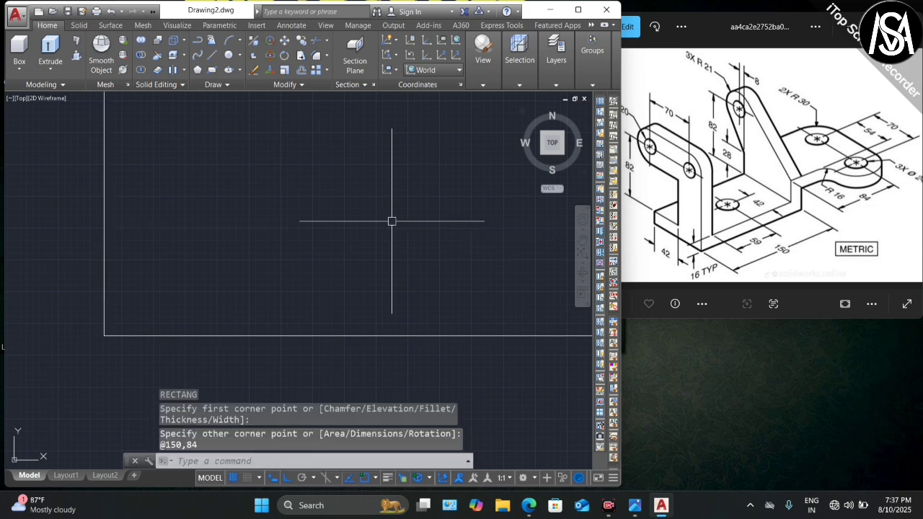
scroll(189, 293, "down", 7)
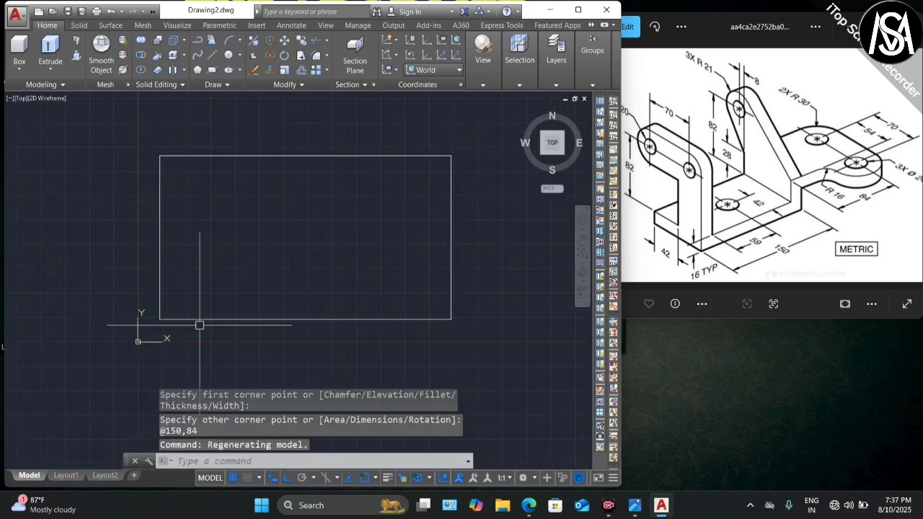
scroll(298, 228, "up", 2)
scroll(246, 229, "down", 2)
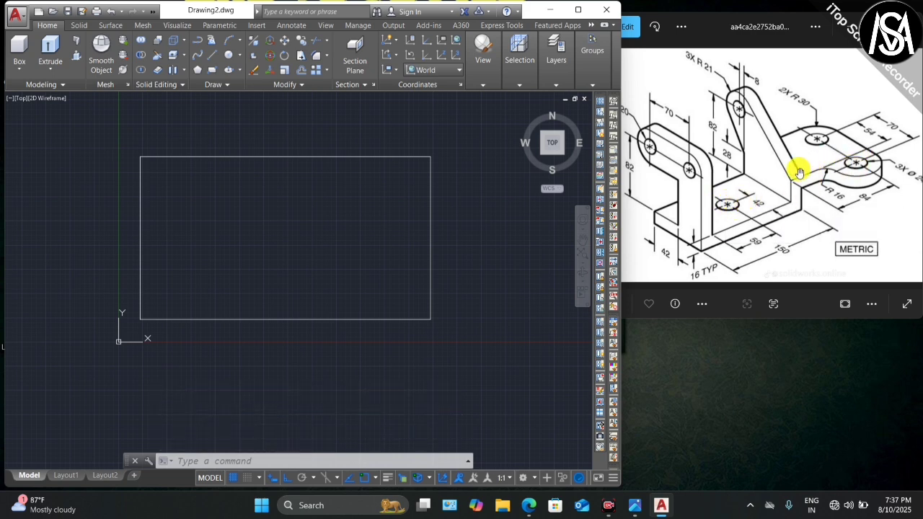
Step: Draw a circle of diameter 24 at the centre of the base rectangle for the plate's hole
scroll(861, 171, "up", 1)
scroll(909, 173, "down", 2)
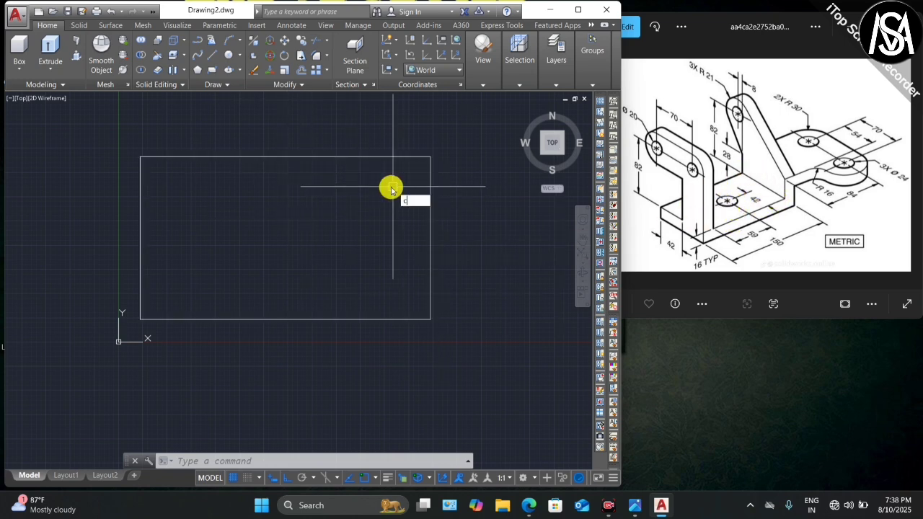
key("Return")
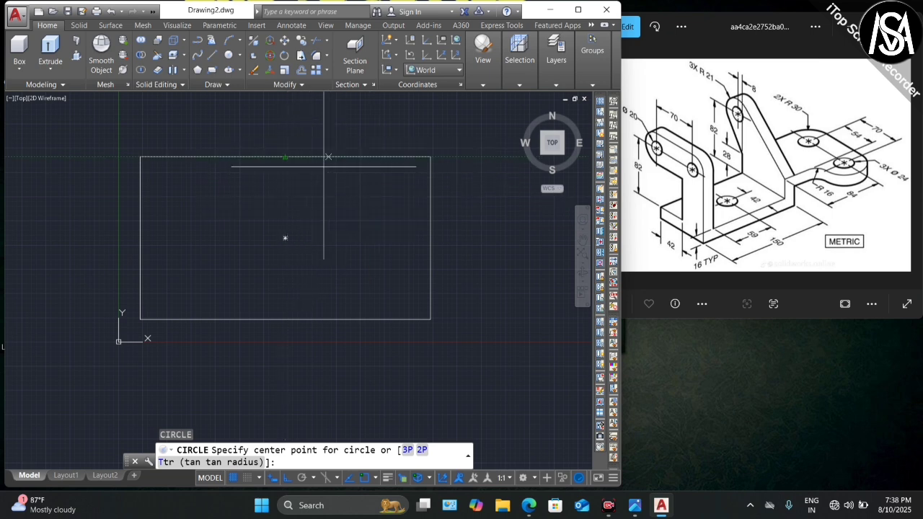
left_click(285, 238)
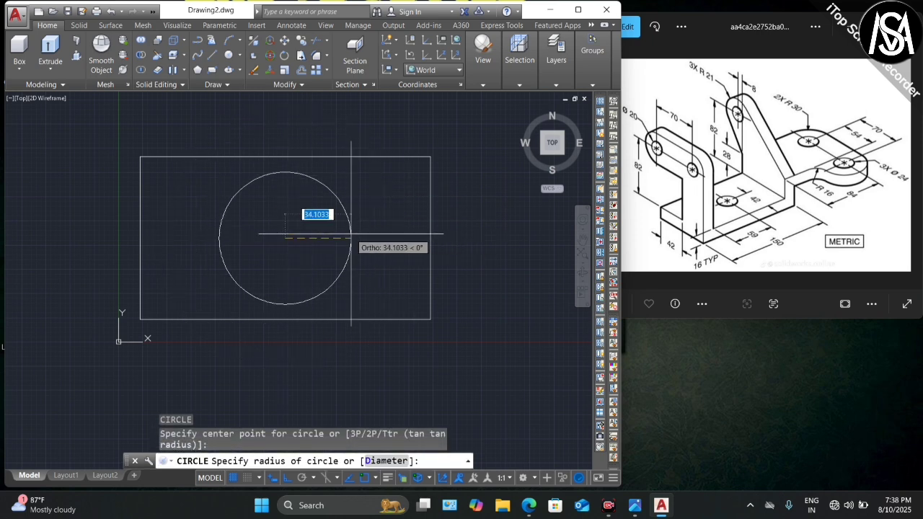
type("d")
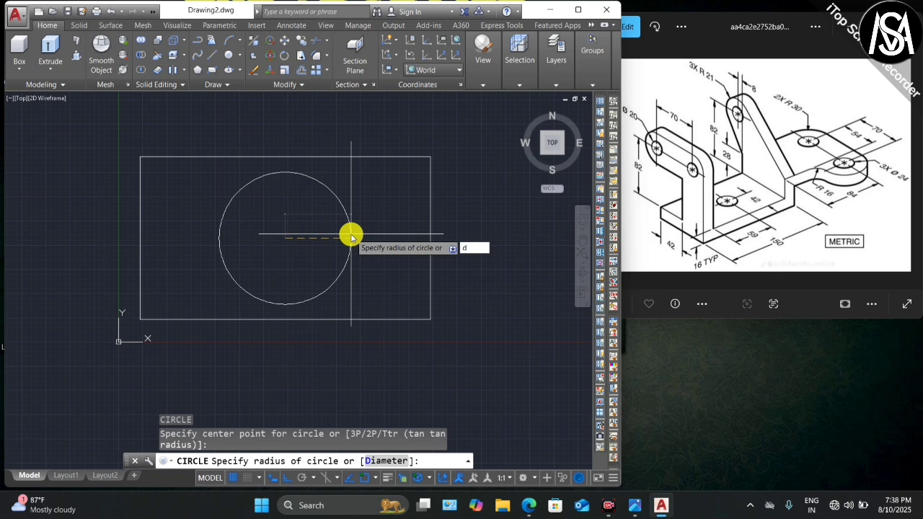
key("Return")
type("24")
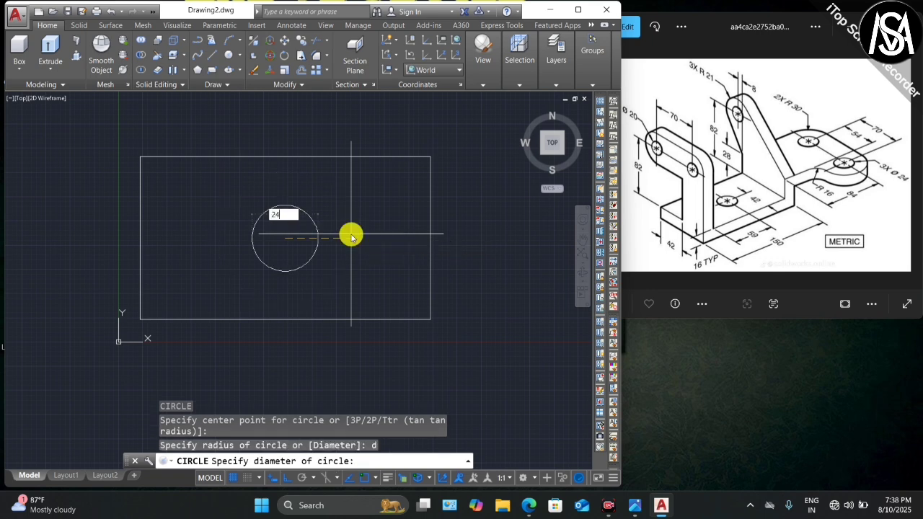
key("Return")
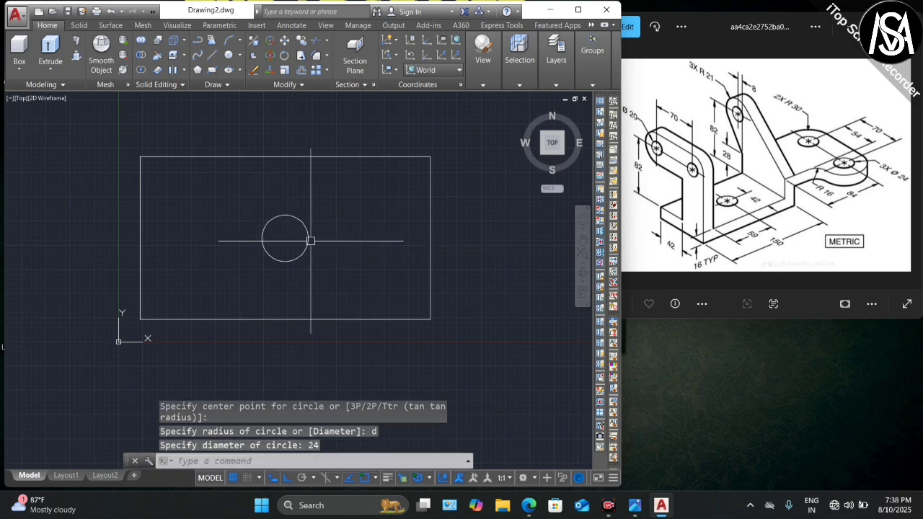
scroll(303, 201, "down", 2)
scroll(289, 206, "up", 2)
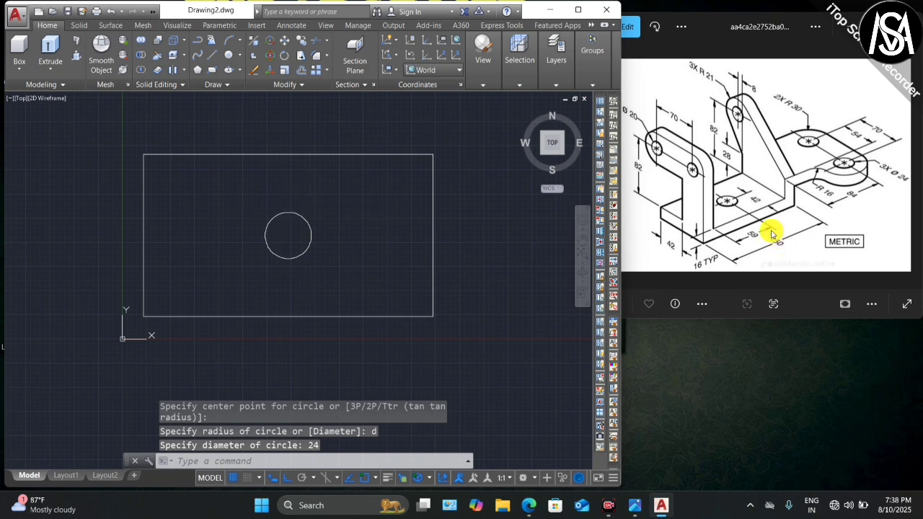
Step: Examine the front upright and its dimensions in the reference drawing
scroll(361, 195, "down", 2)
scroll(361, 196, "up", 2)
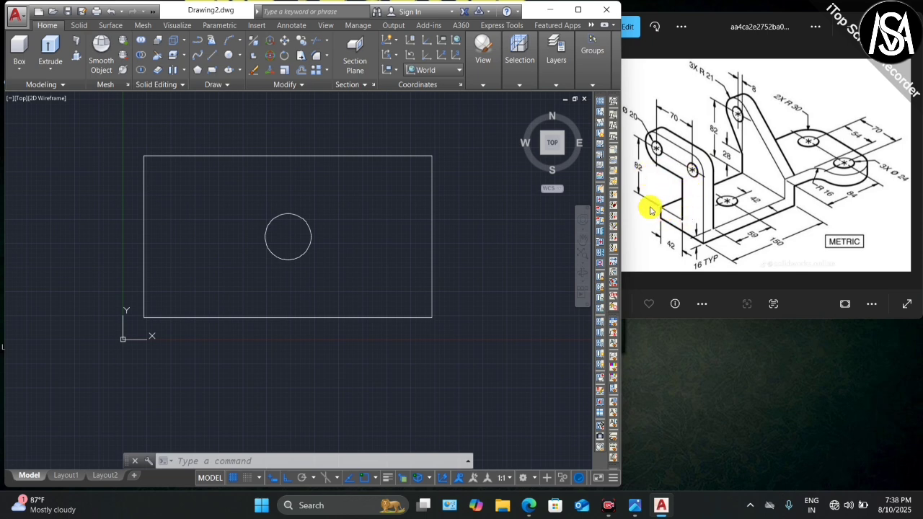
scroll(685, 176, "up", 5)
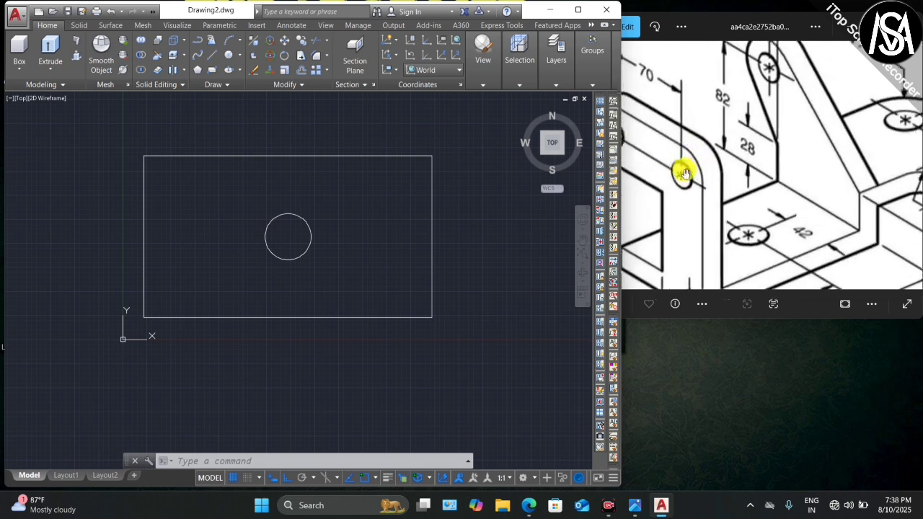
scroll(680, 178, "down", 5)
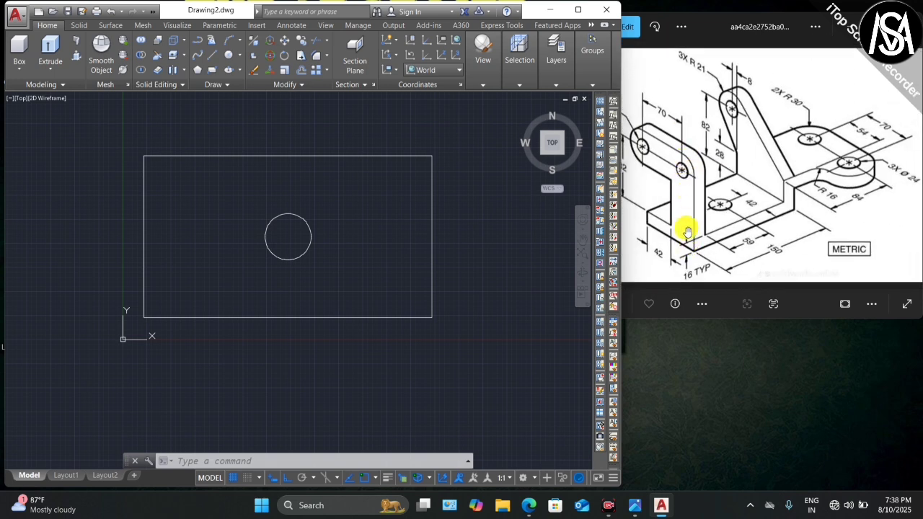
Step: Examine the hole spacing, radii and height dimensions of both uprights in the reference drawing
scroll(686, 184, "up", 3)
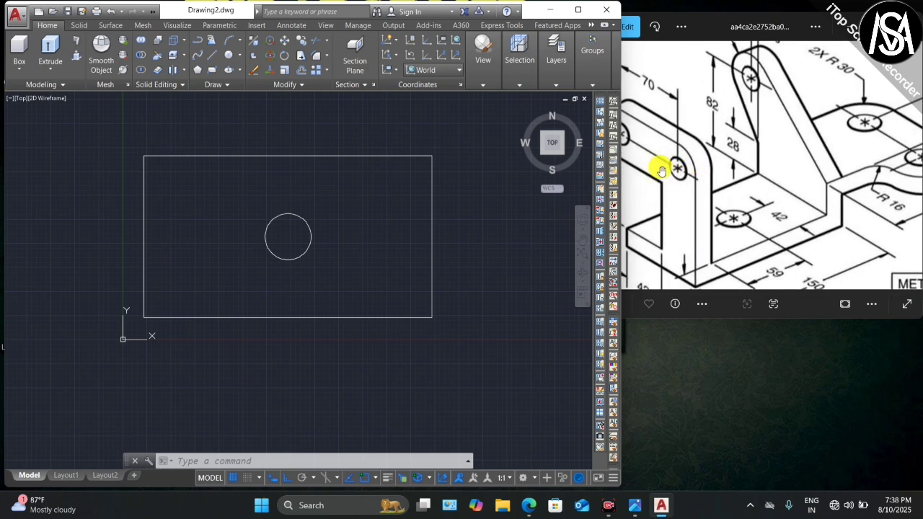
scroll(661, 170, "down", 2)
scroll(689, 164, "up", 2)
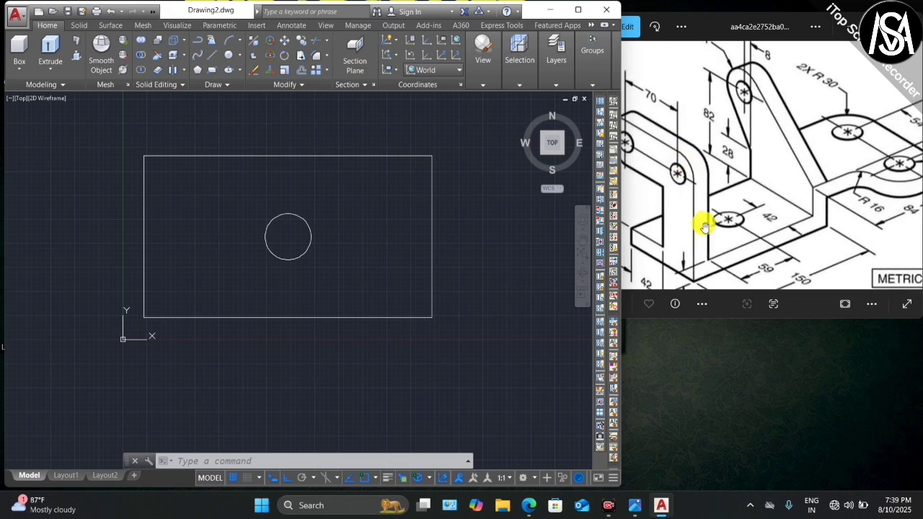
scroll(704, 223, "down", 2)
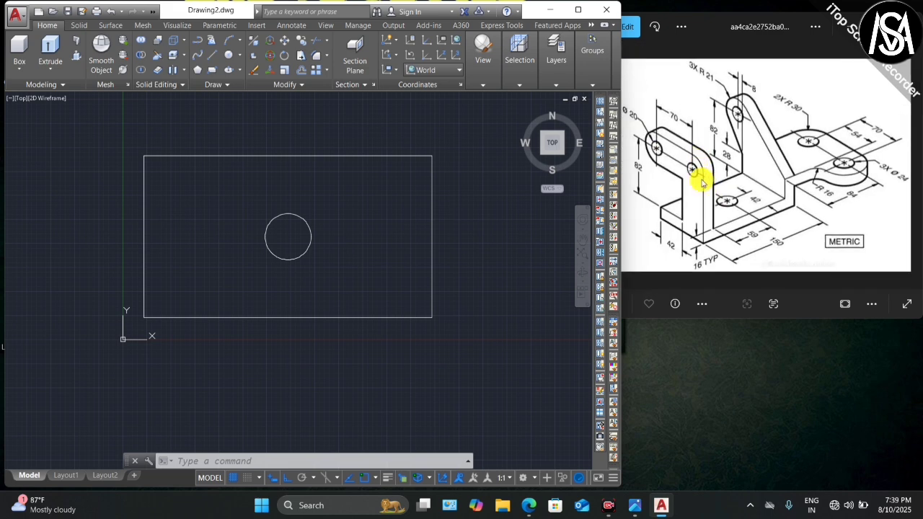
scroll(709, 91, "up", 3)
scroll(710, 72, "down", 2)
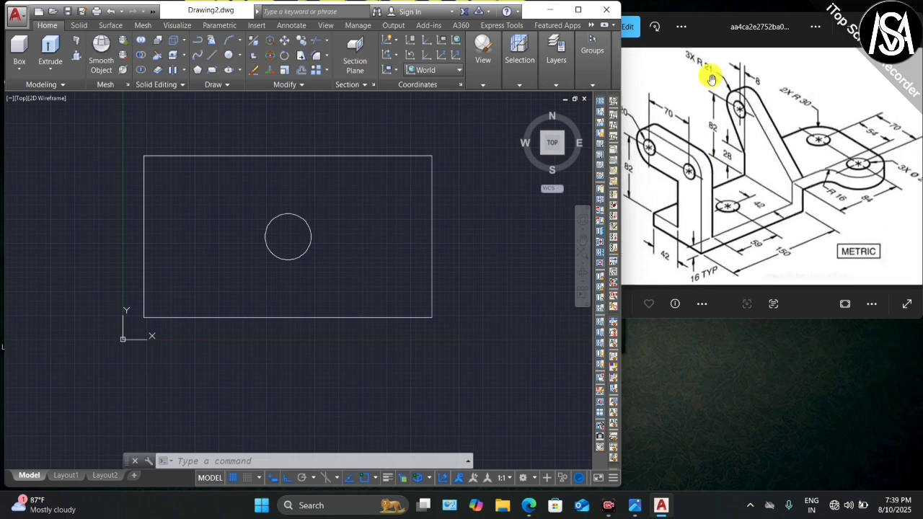
scroll(708, 62, "up", 3)
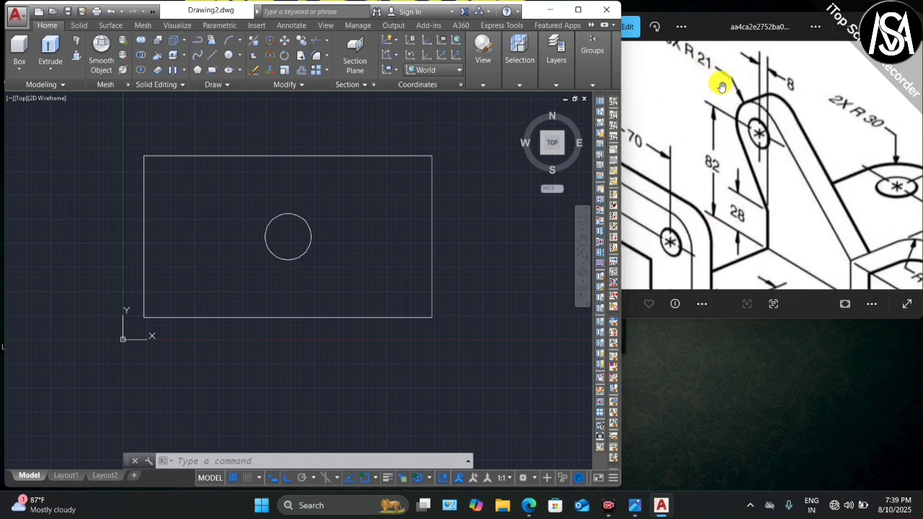
scroll(721, 87, "down", 3)
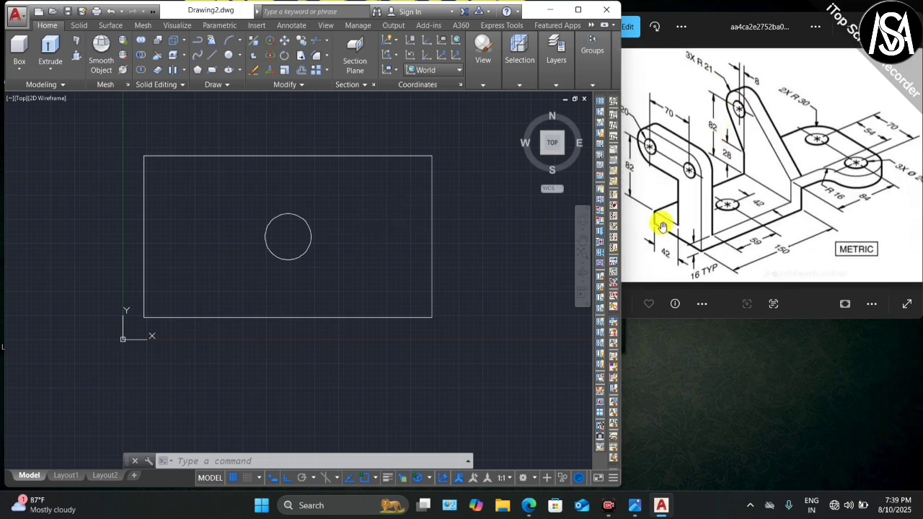
scroll(361, 230, "down", 3)
scroll(298, 235, "up", 3)
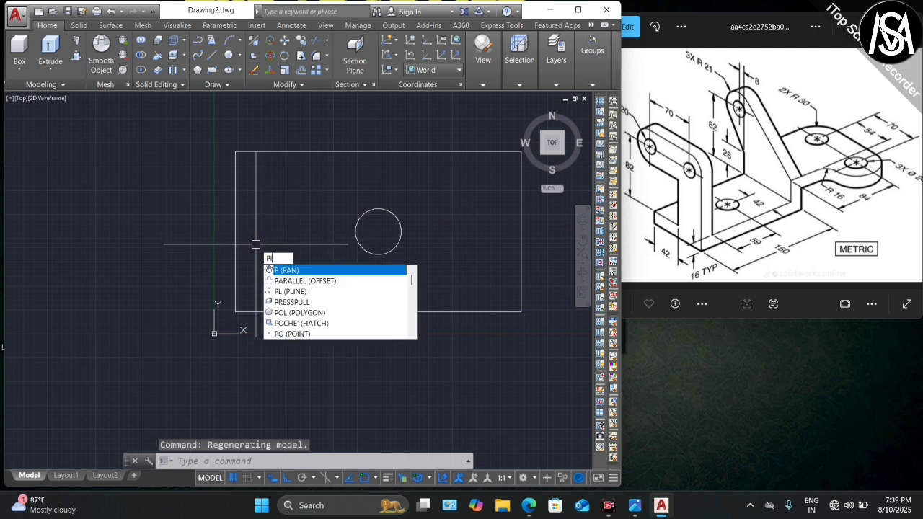
Step: Draw a polyline from the base rectangle's lower-left corner, 82 to the left and 21 upward, to locate the upright's hole centre
type("L")
key("Return")
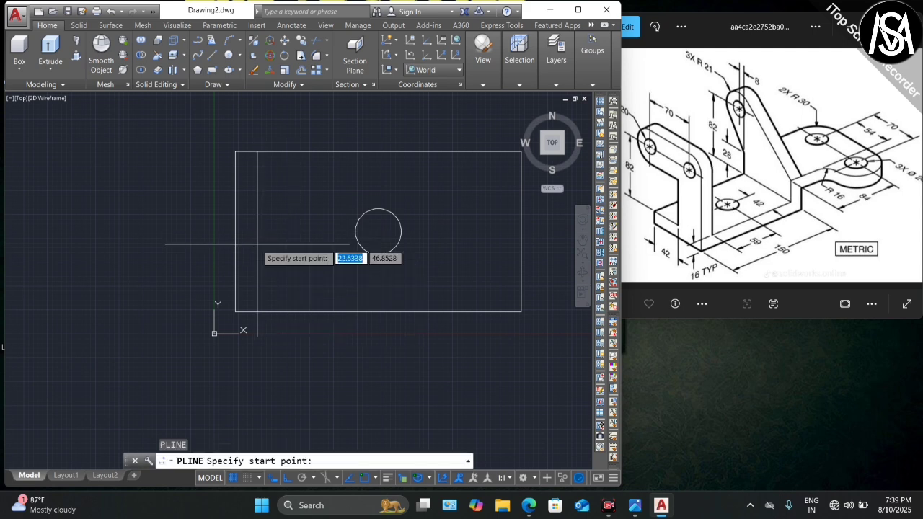
left_click(235, 312)
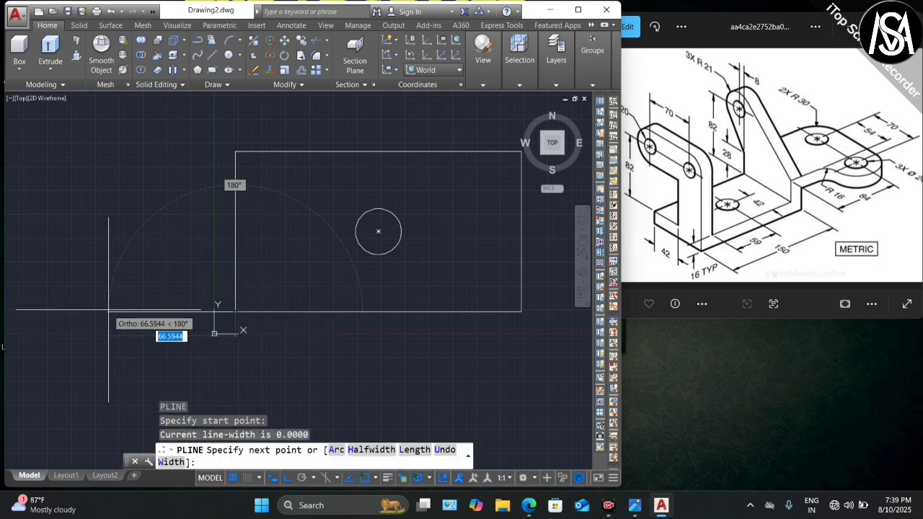
type("82")
key("Return")
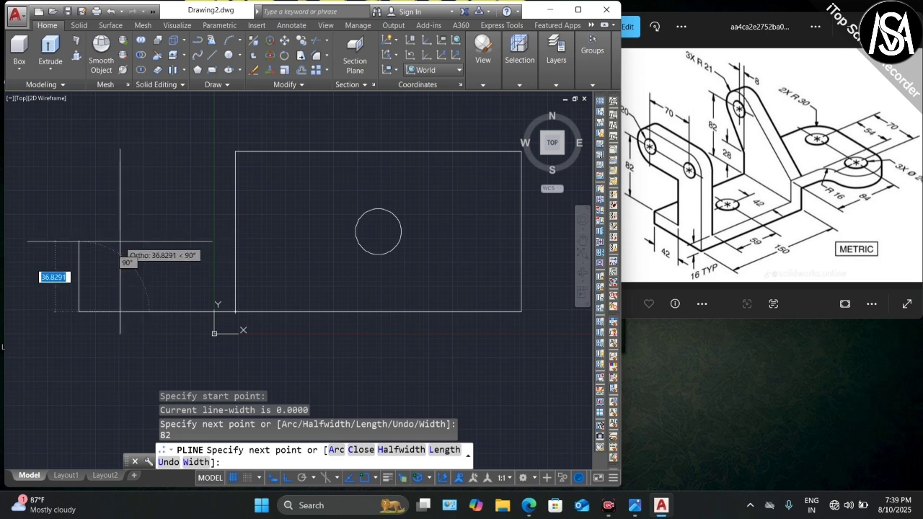
type("21")
key("Return")
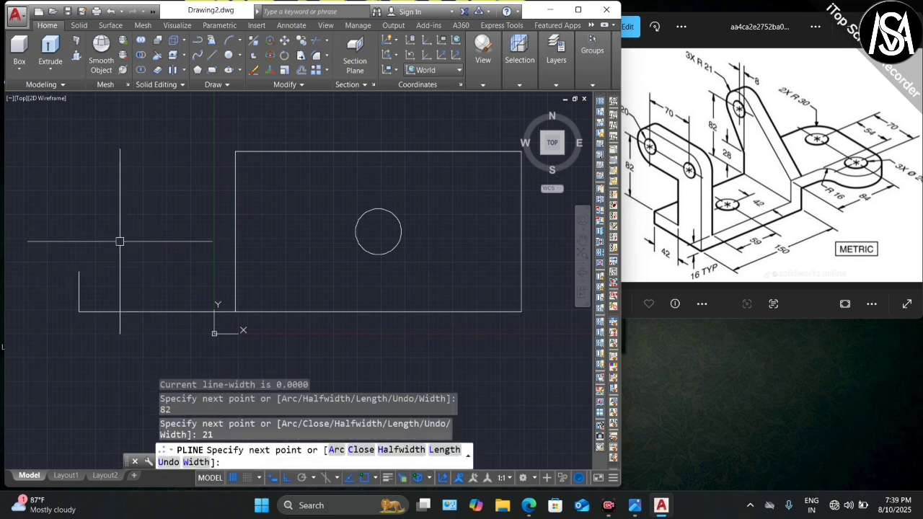
key("Escape")
scroll(83, 250, "down", 2)
scroll(89, 258, "up", 2)
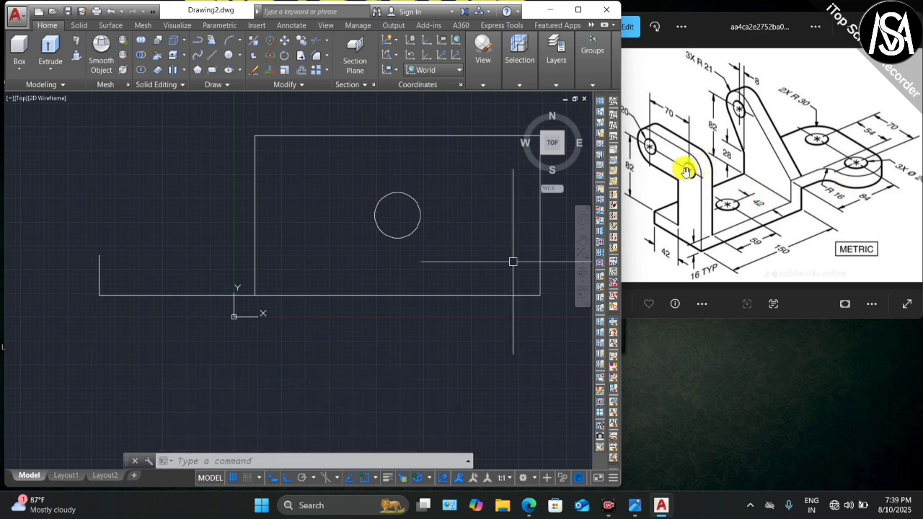
Step: Check the upright's hole size in the reference drawing and draw a circle of diameter 20 centred on the polyline's upper end
scroll(714, 160, "down", 1)
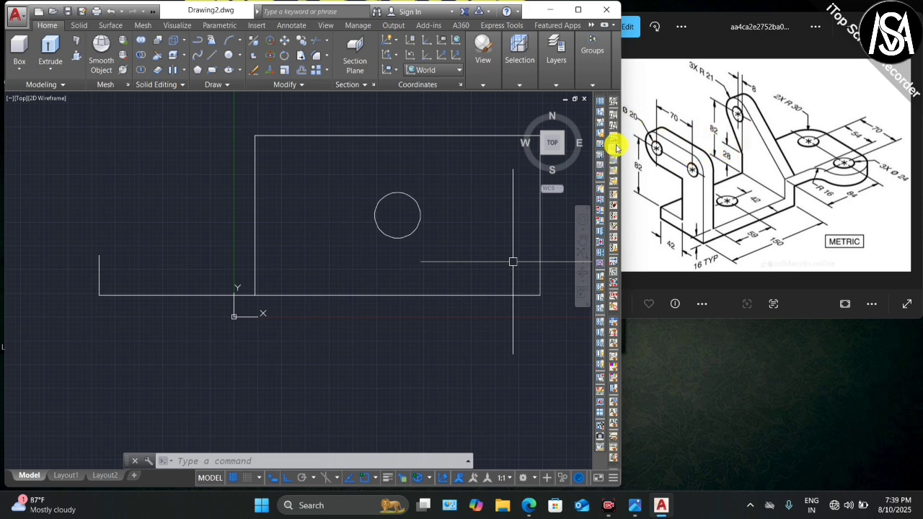
left_click(663, 148)
scroll(618, 101, "up", 3)
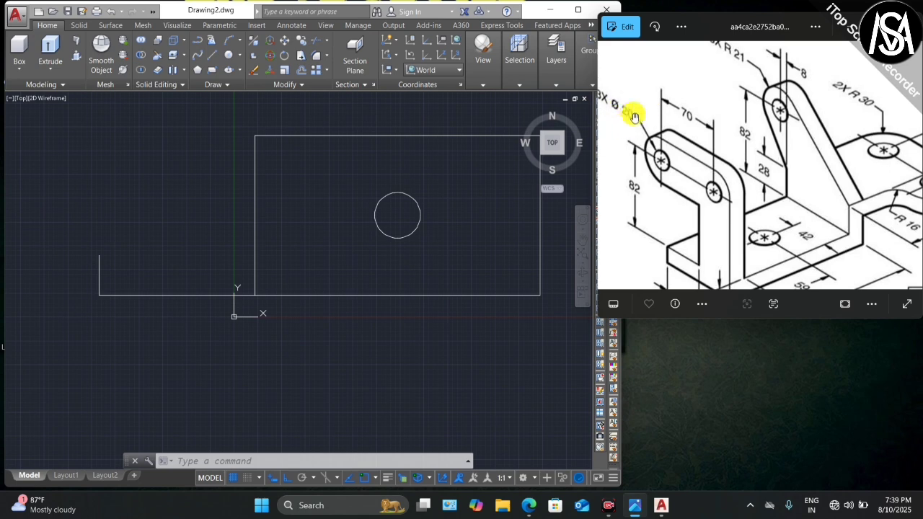
left_click(180, 217)
type("c")
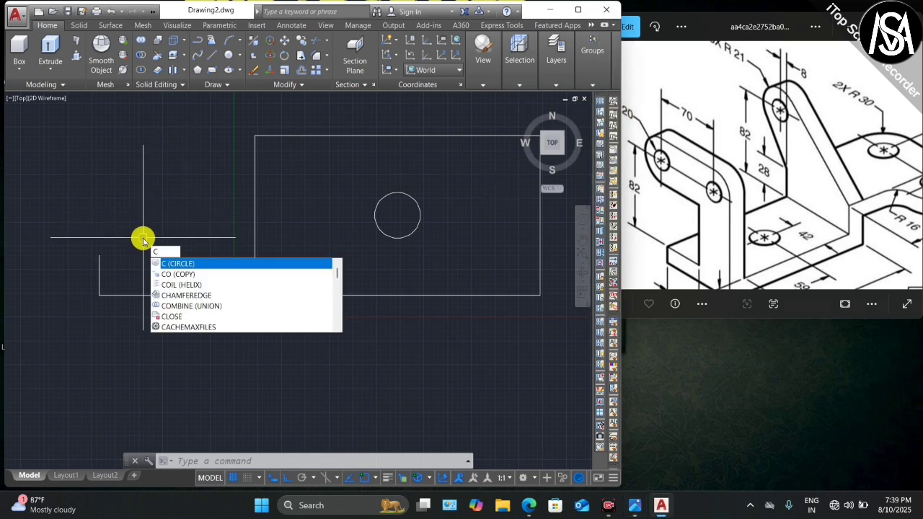
key("Return")
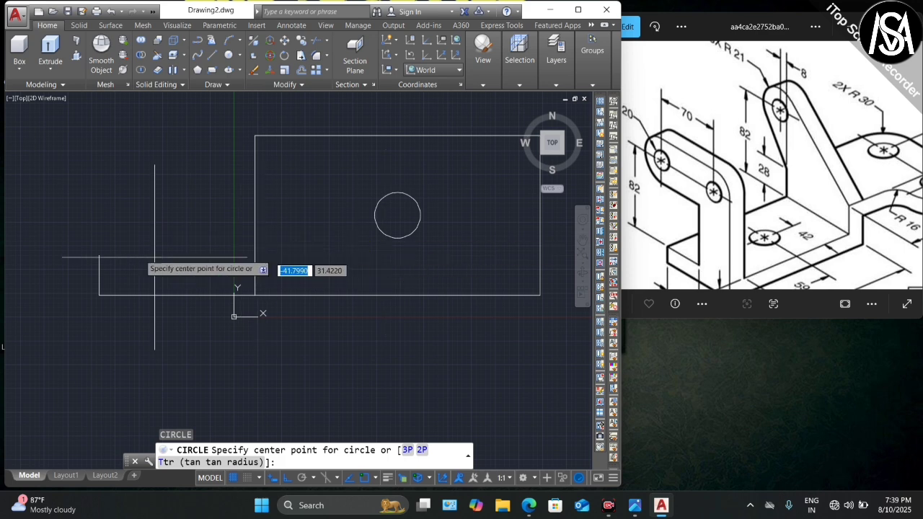
left_click(100, 254)
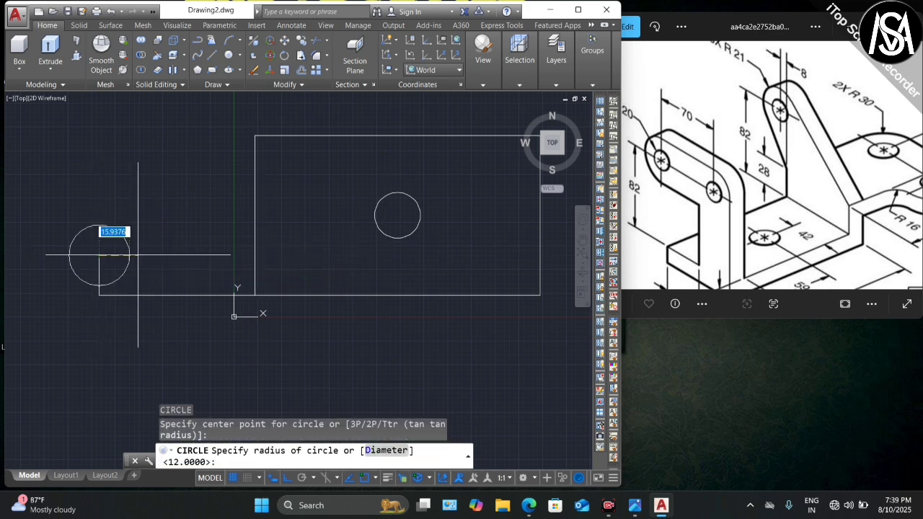
type("d")
key("Return")
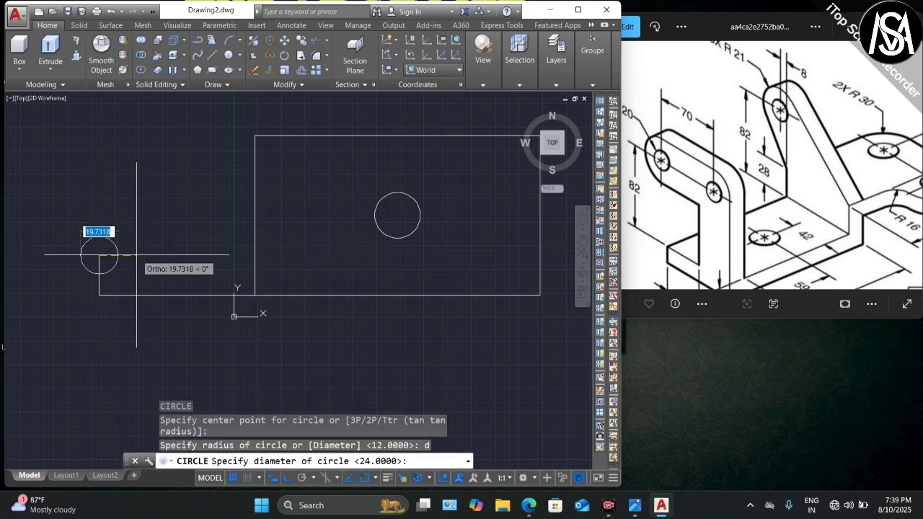
type("20")
key("Return")
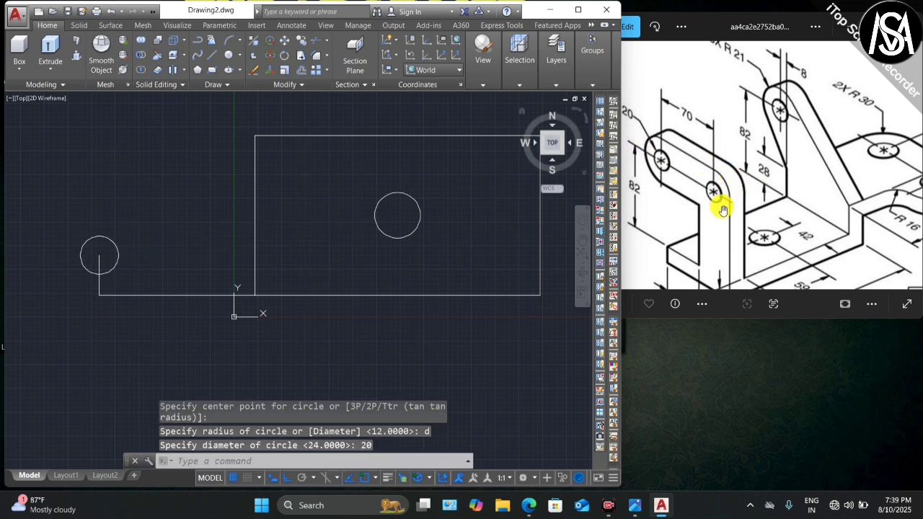
Step: Draw a circle of radius 21 concentric with the 20 diameter hole for the upright's rounded end
scroll(714, 200, "down", 2)
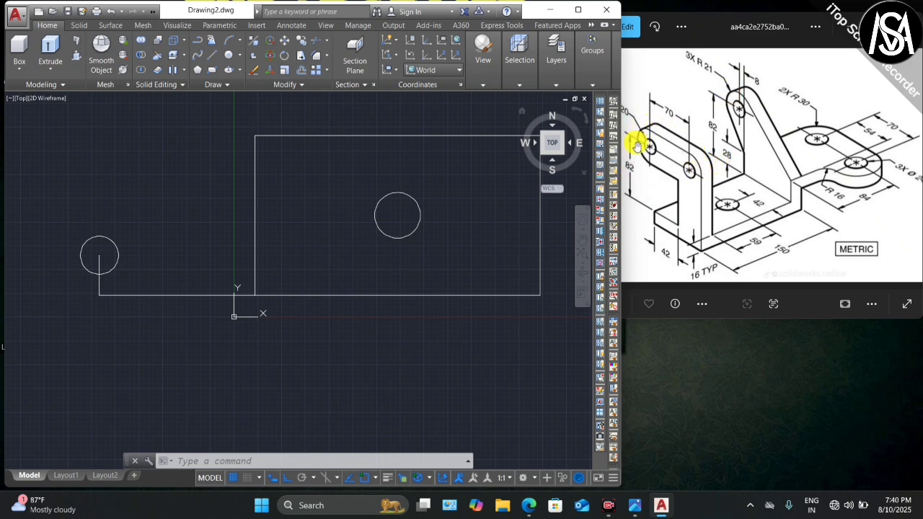
left_click(144, 227)
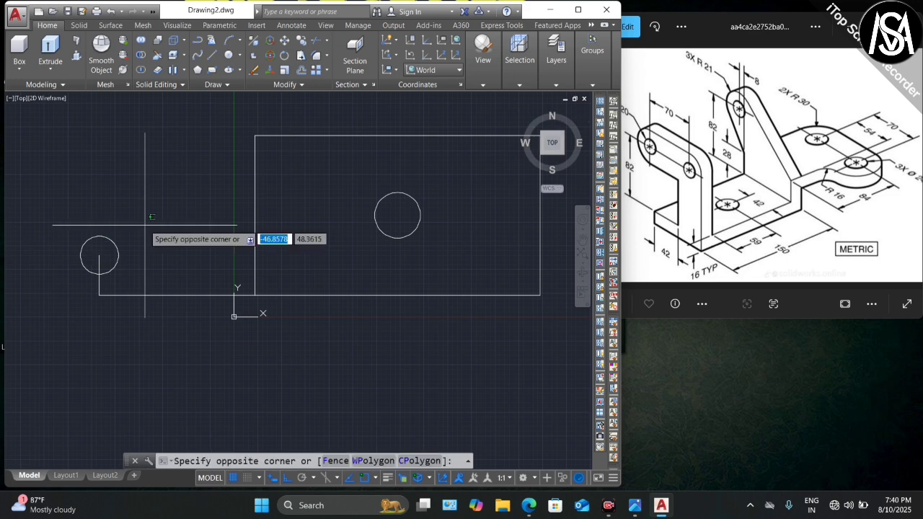
key("Escape")
type("c")
key("Return")
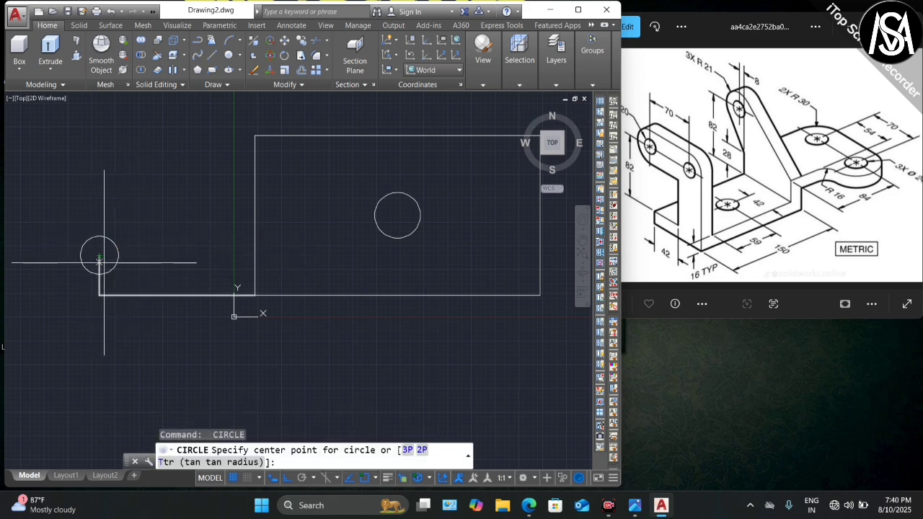
left_click(100, 256)
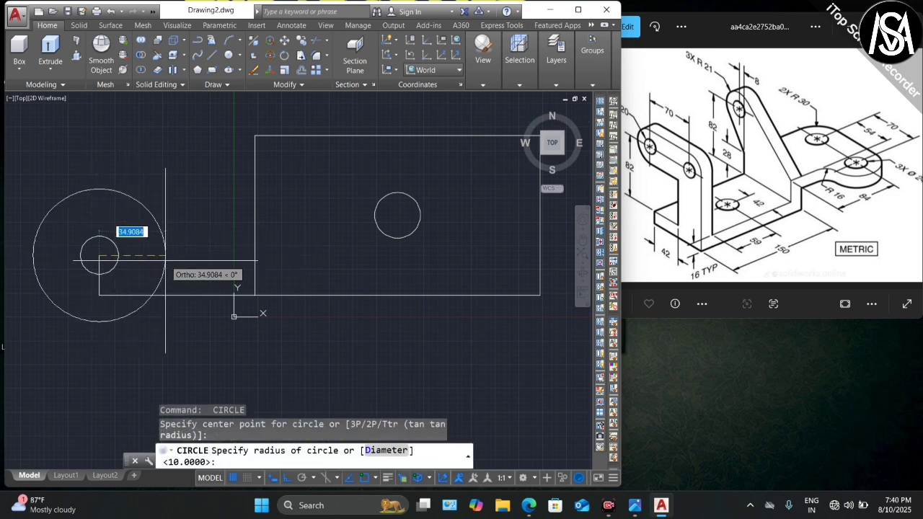
type("21")
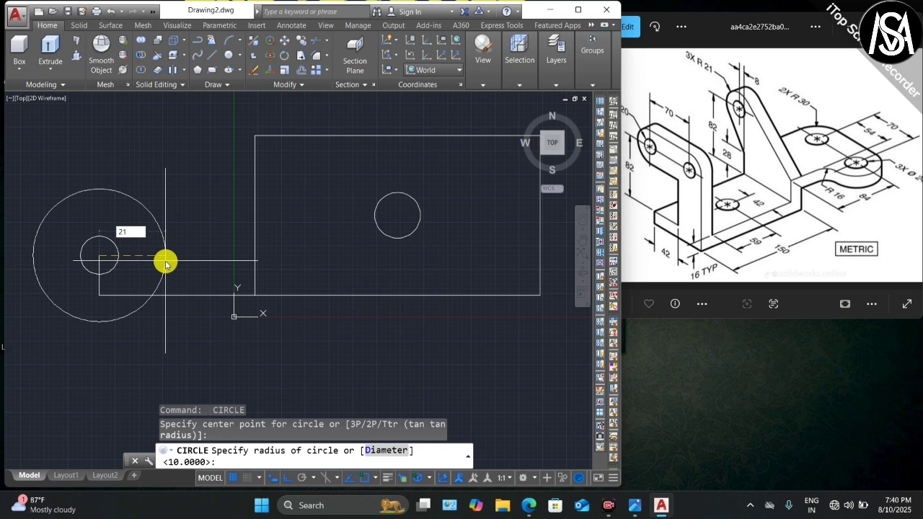
key("Return")
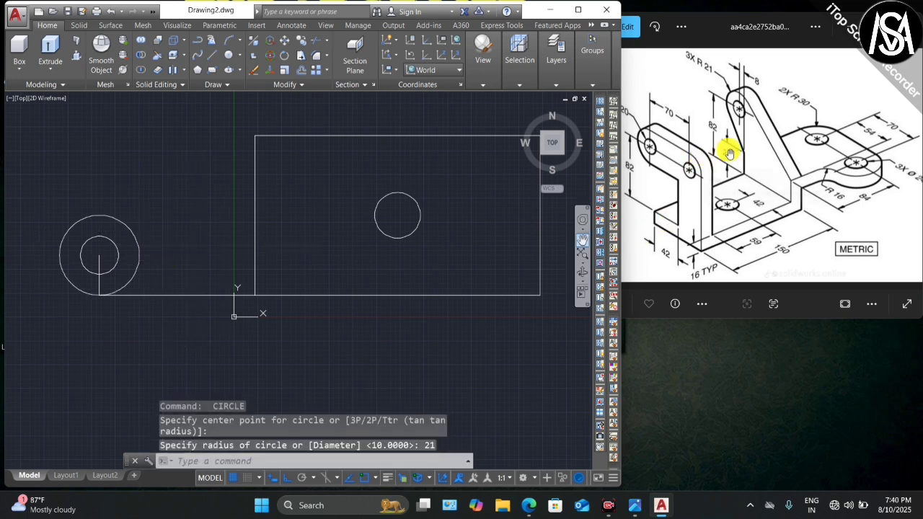
Step: Copy the two concentric circles 70 straight up from their centre for the upright's second hole and rounded corner
scroll(693, 147, "down", 1)
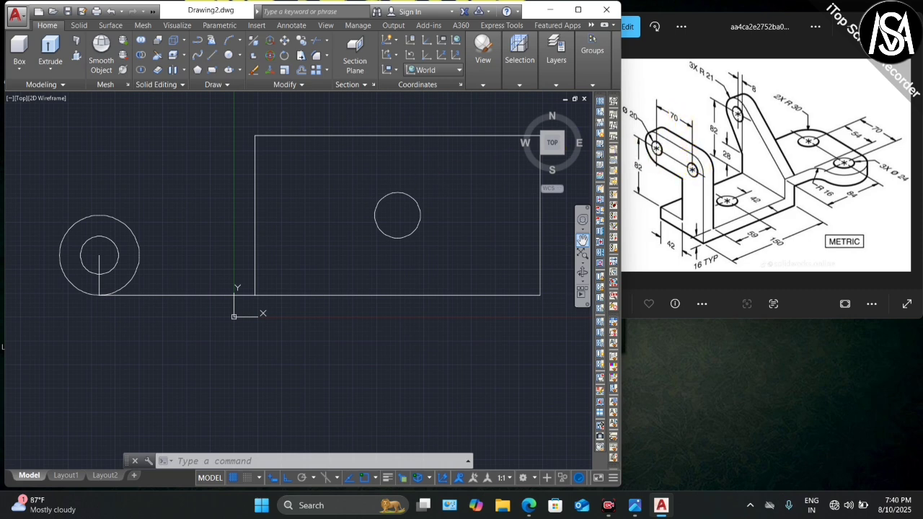
left_click(119, 204)
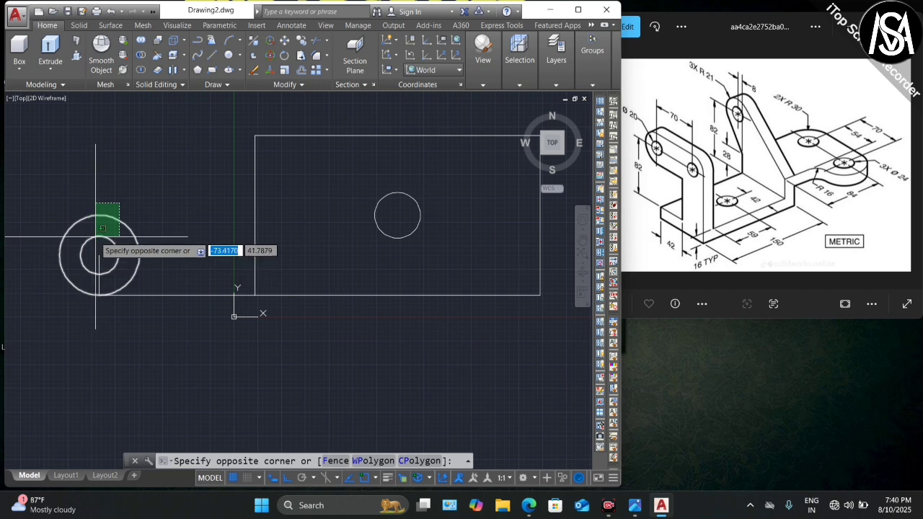
left_click(100, 246)
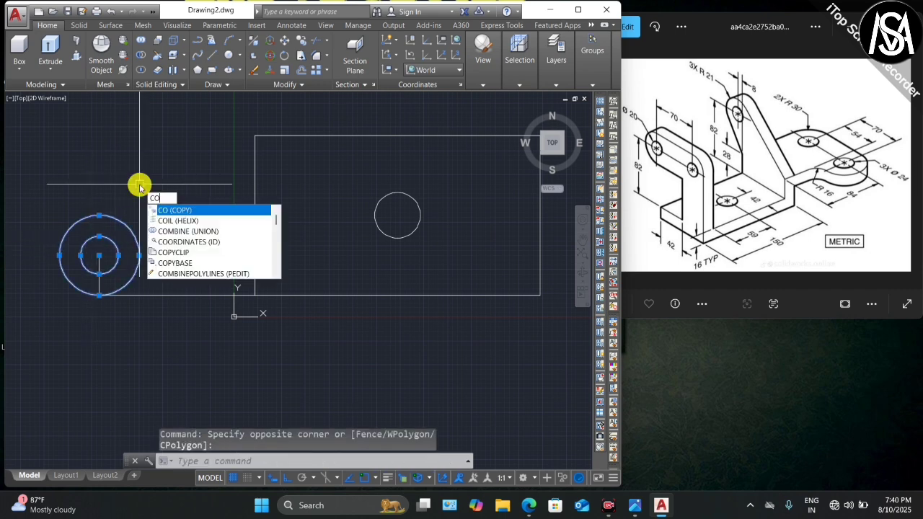
key("Return")
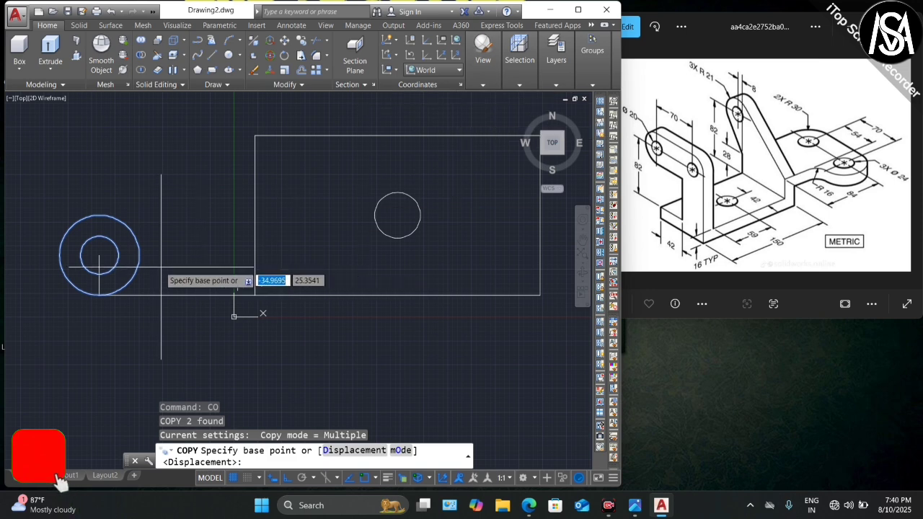
left_click(99, 255)
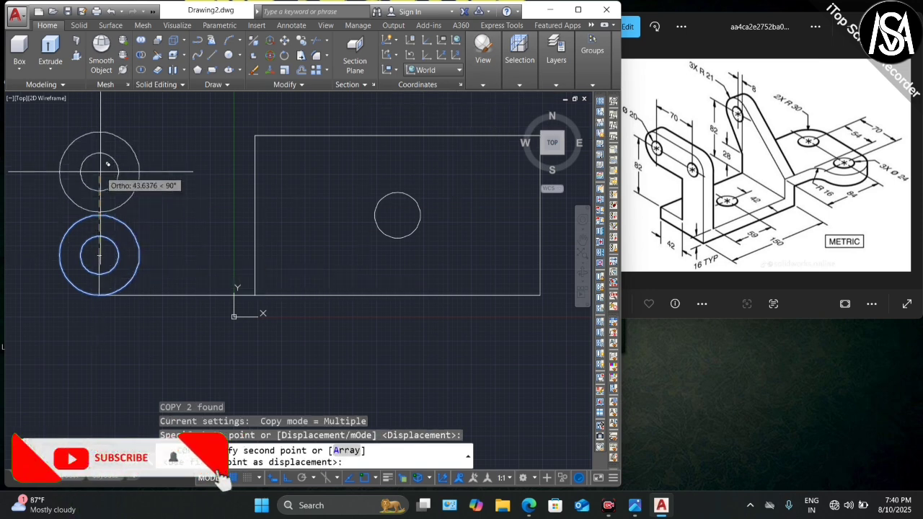
type("70")
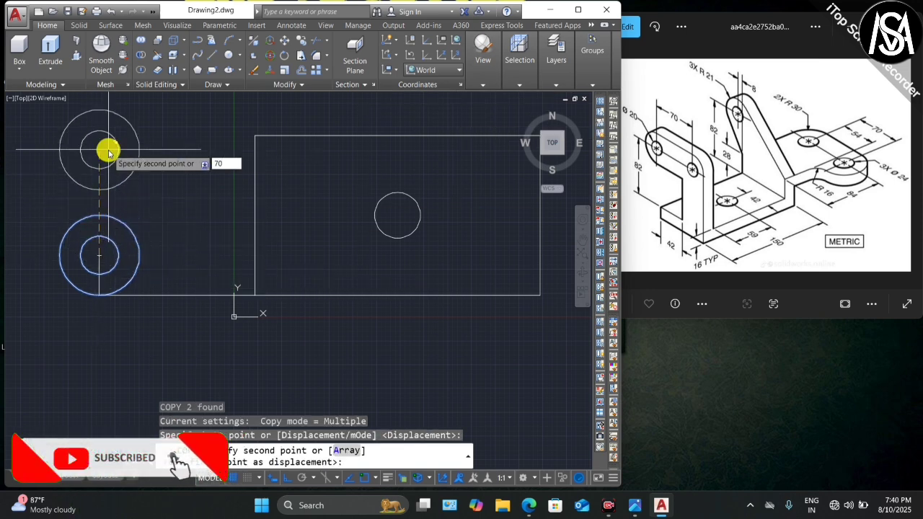
key("Return")
key("Escape")
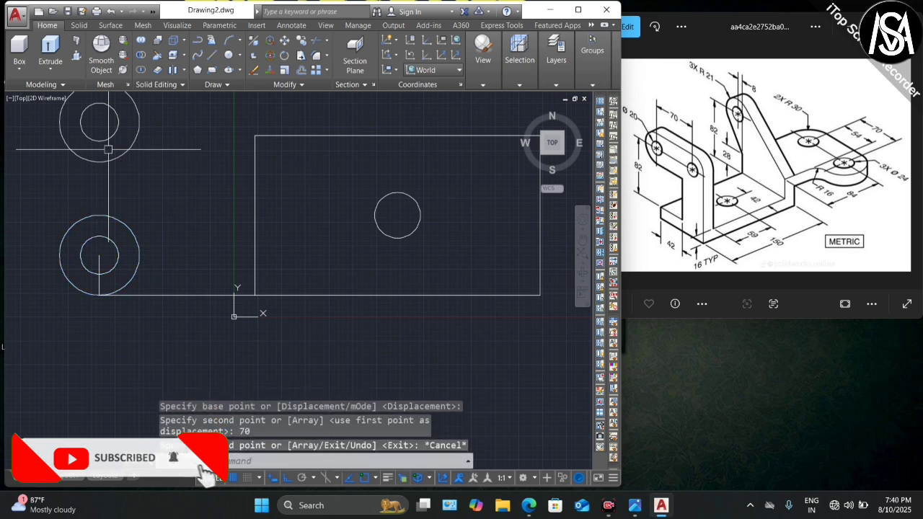
Step: Trim away the vertical construction segment running from the lower hole's centre to the baseline
scroll(200, 257, "down", 1)
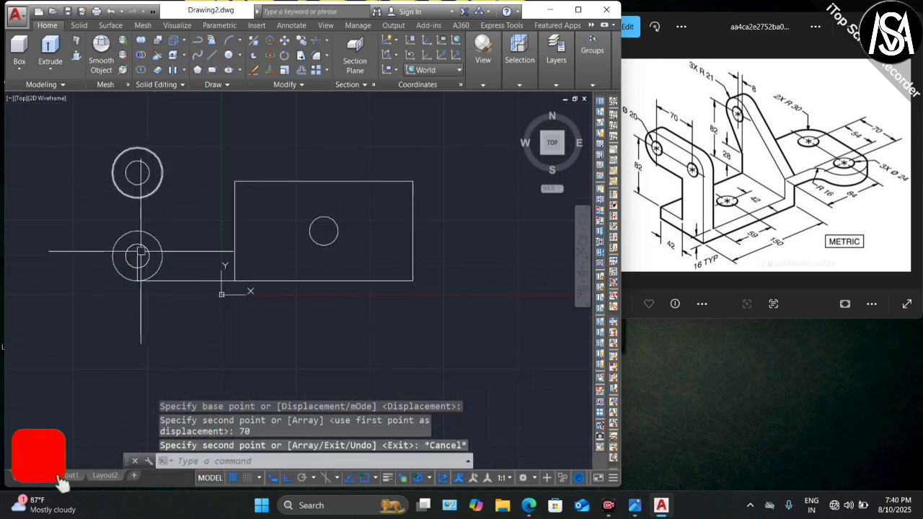
type("W")
key("BackSpace")
type("TR")
key("Return")
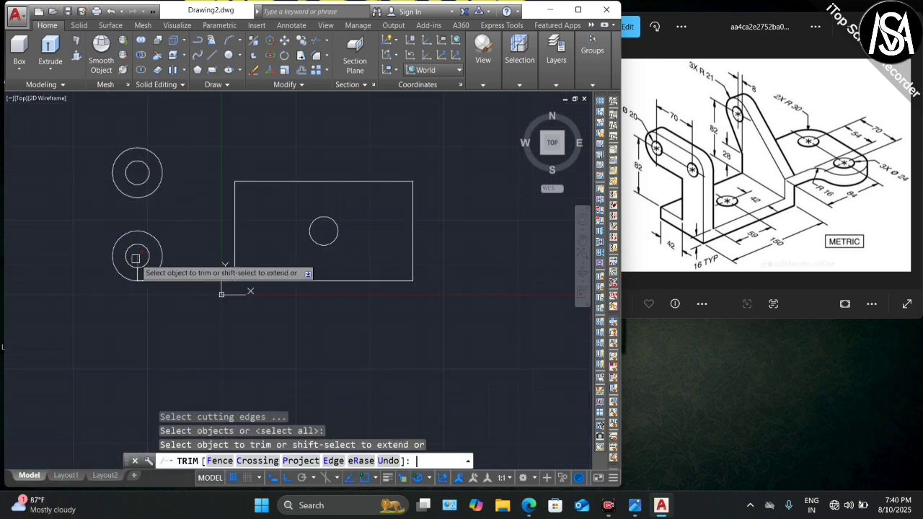
scroll(138, 272, "up", 3)
left_click(136, 220)
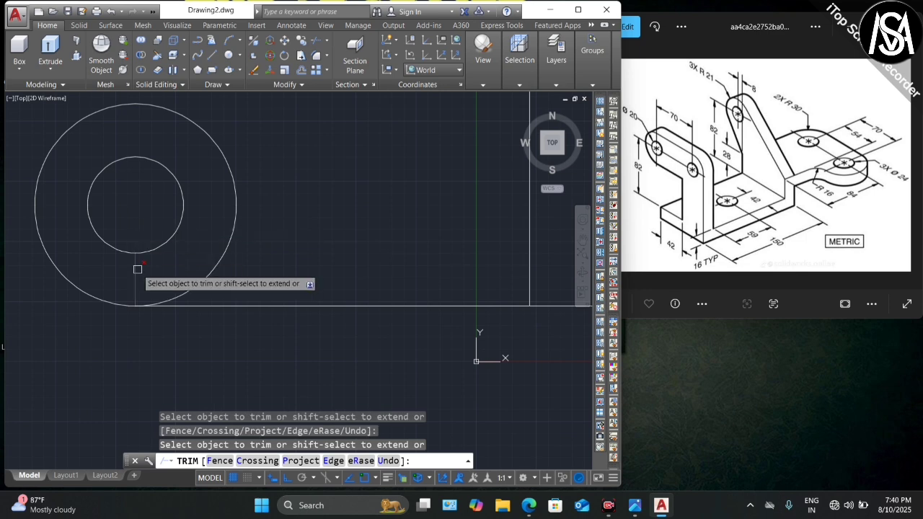
scroll(212, 337, "down", 3)
key("Escape")
Step: Draw a vertical line joining the left quadrants of the two radius 21 circles as the upright's outer edge
type("L")
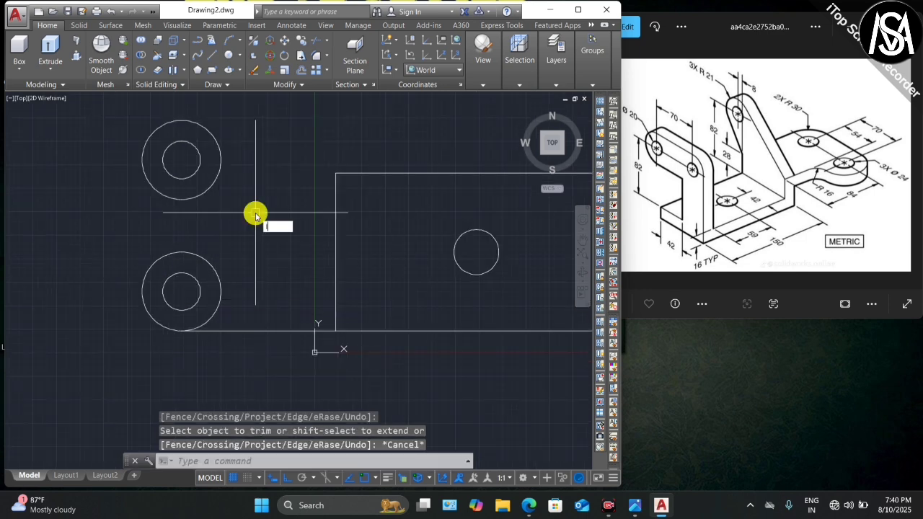
key("Return")
left_click(142, 160)
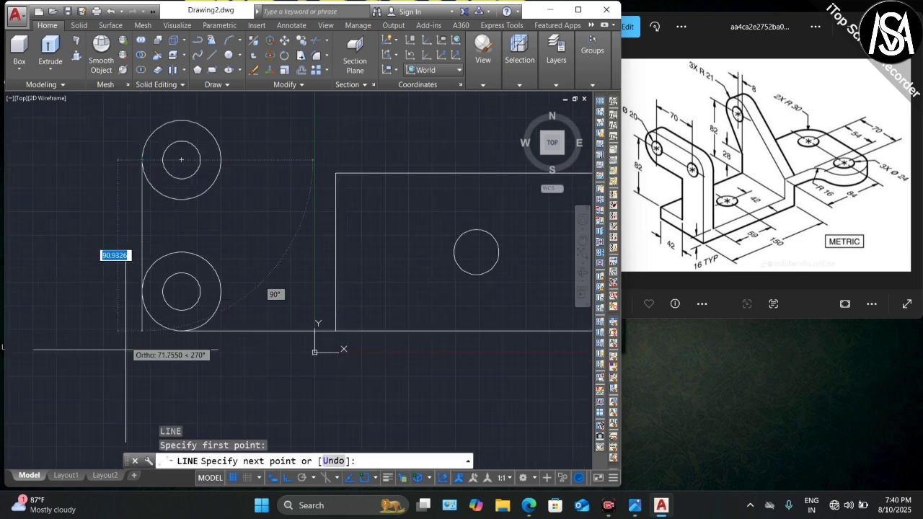
left_click(141, 292)
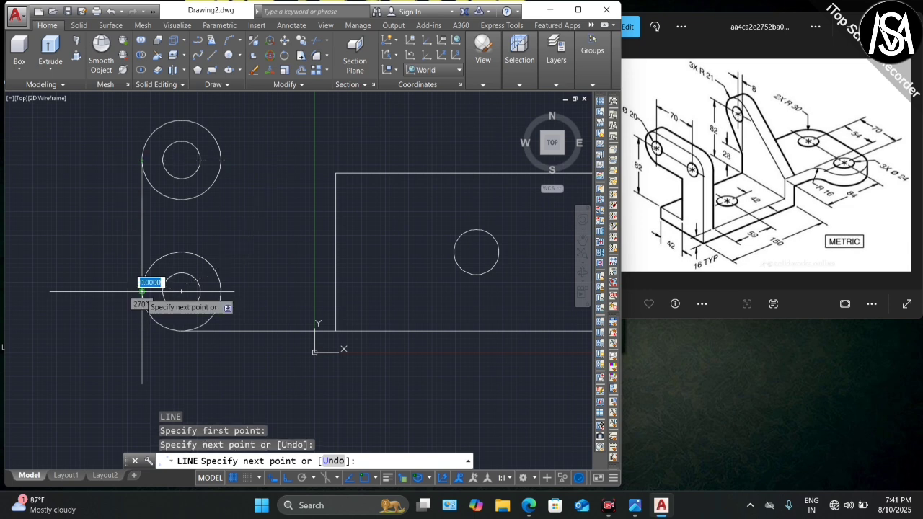
key("Escape")
scroll(141, 265, "down", 2)
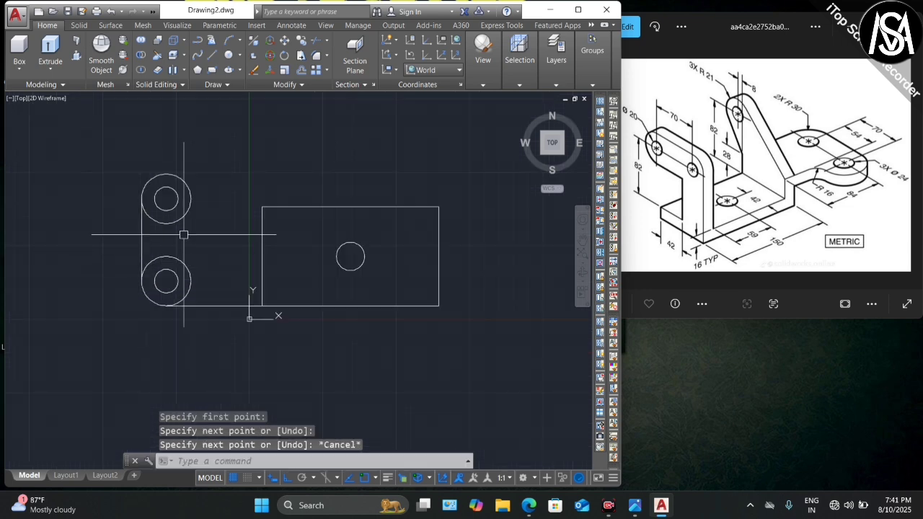
Step: Start a polyline at the base rectangle's upper-left corner with a first segment 42 straight down
scroll(184, 238, "up", 2)
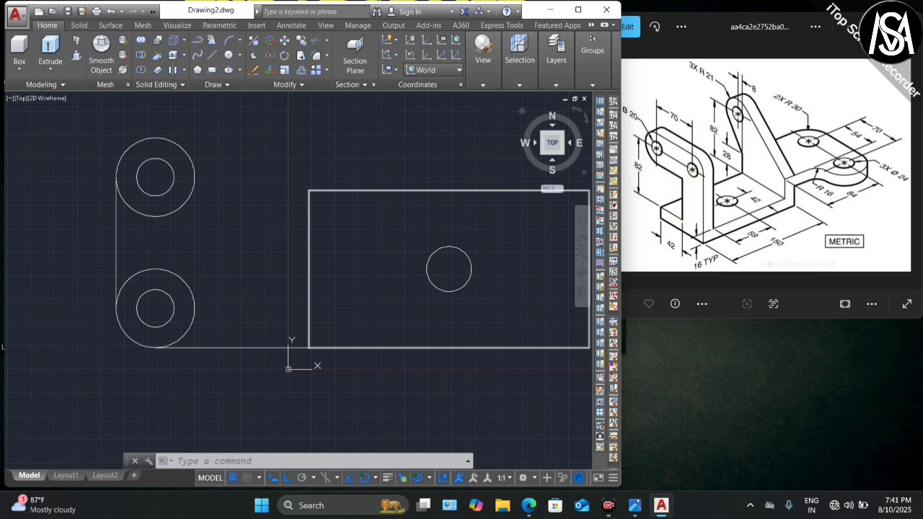
type("o")
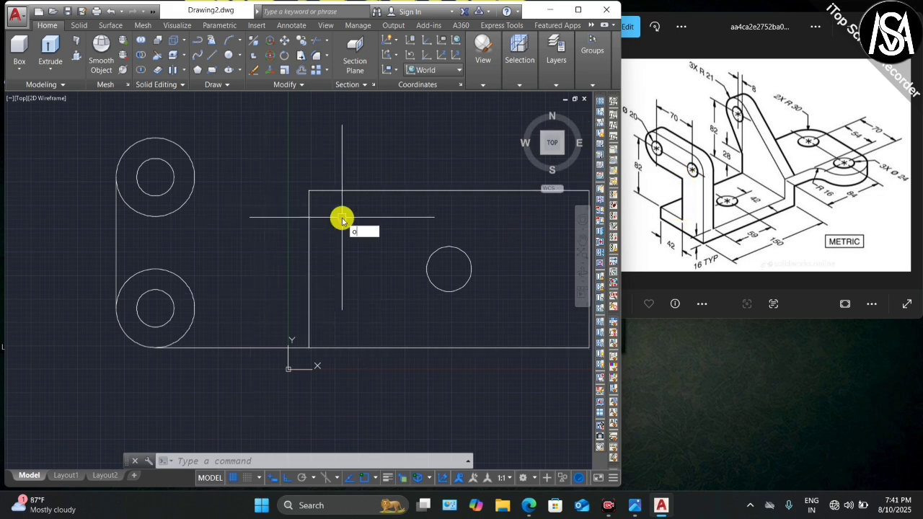
key("BackSpace")
type("pl")
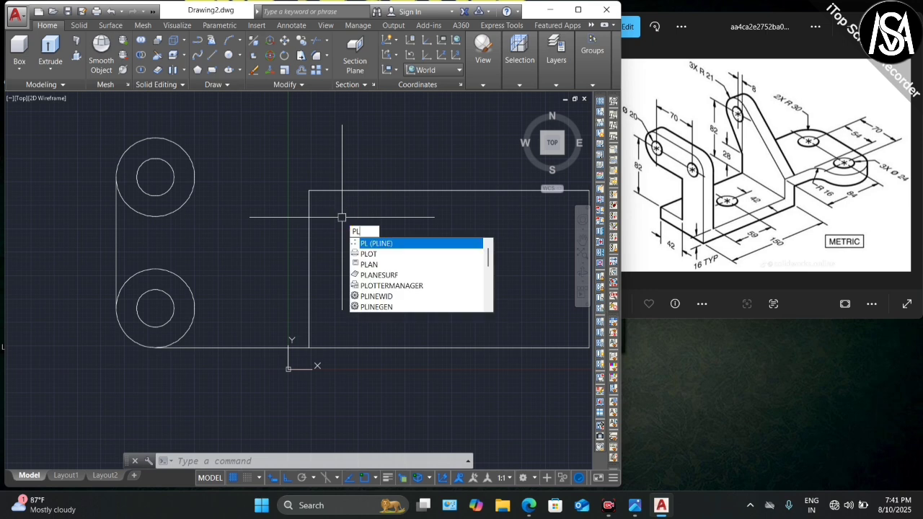
key("Return")
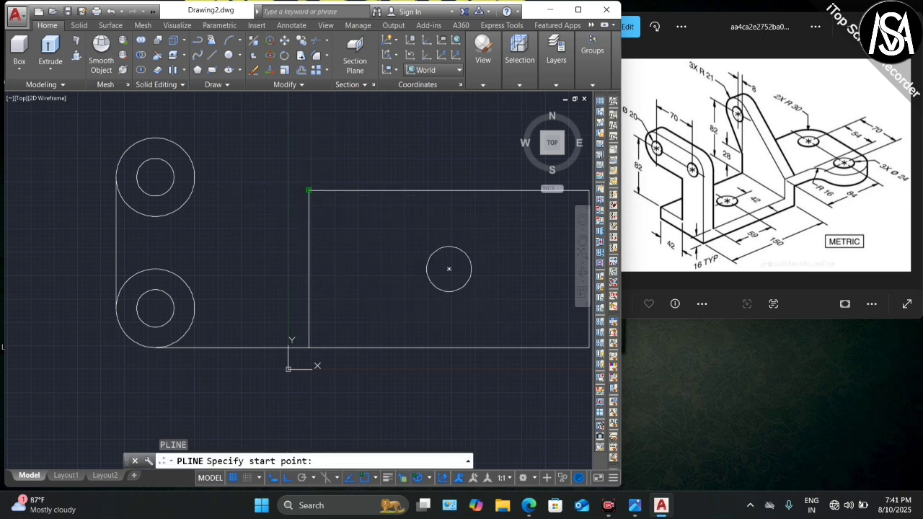
left_click(308, 190)
type("4")
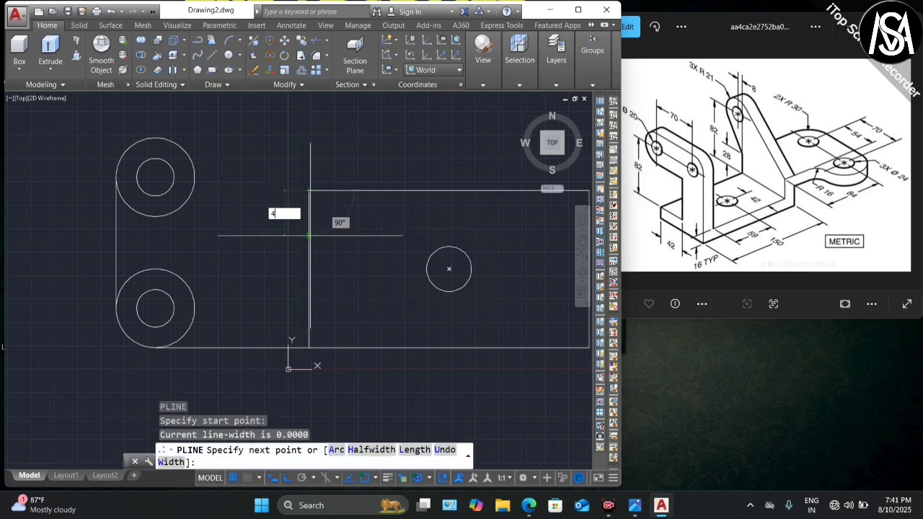
type("2")
key("Return")
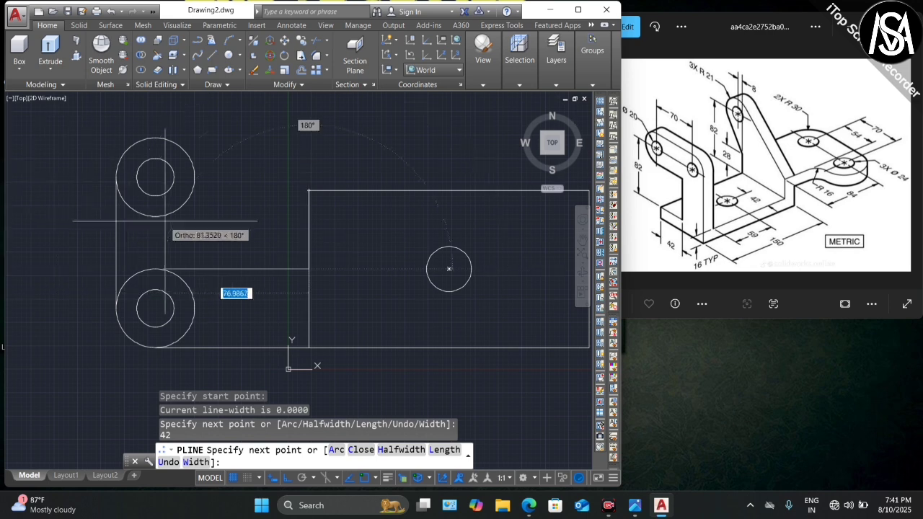
Step: Continue the polyline horizontally left until aligned with the upper outer circle's right quadrant, and finish it straight up at that quadrant
middle_click_drag(195, 246, 214, 239)
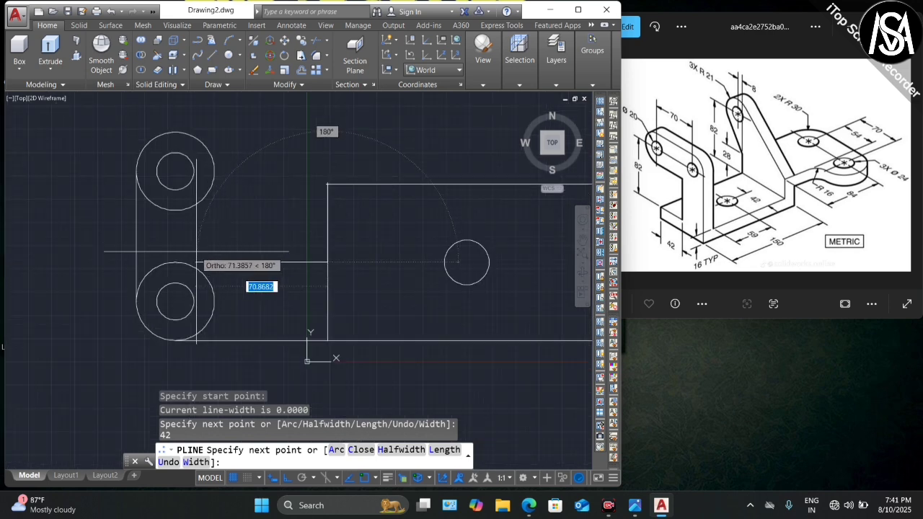
type("61")
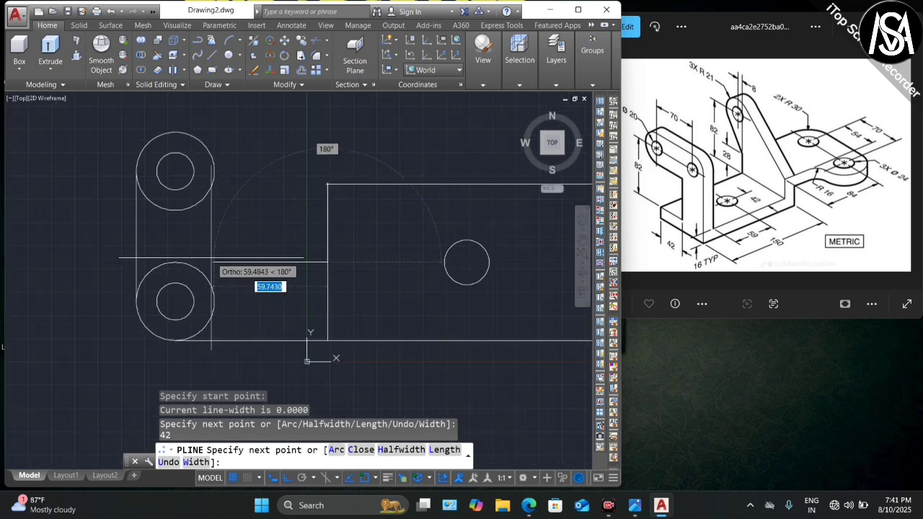
key("Return")
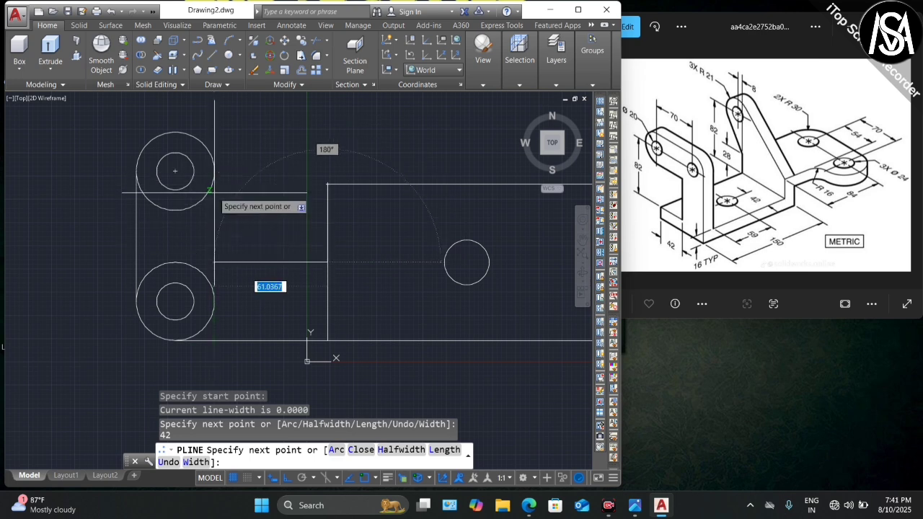
scroll(225, 260, "up", 3)
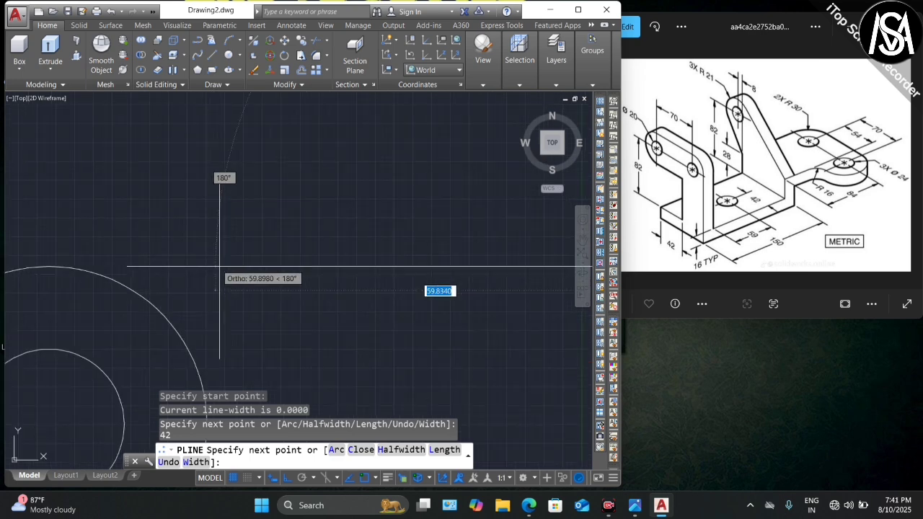
scroll(221, 268, "down", 3)
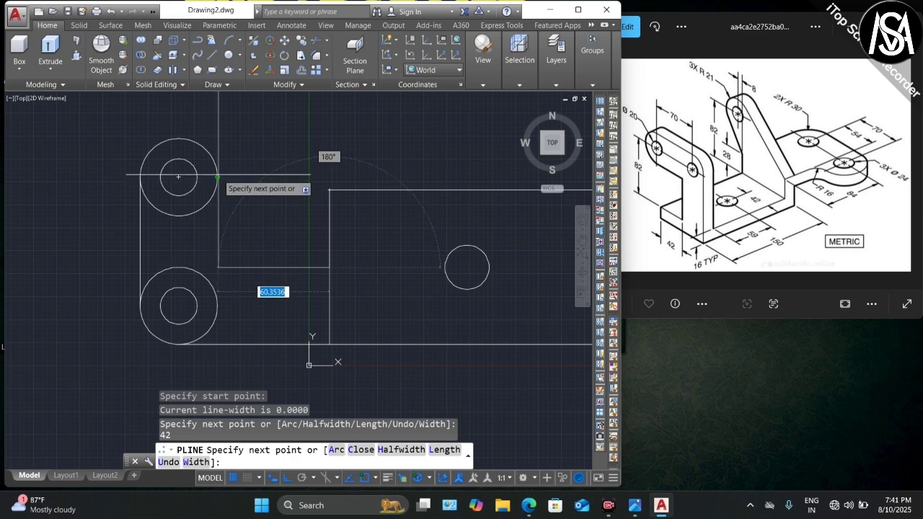
left_click(218, 267)
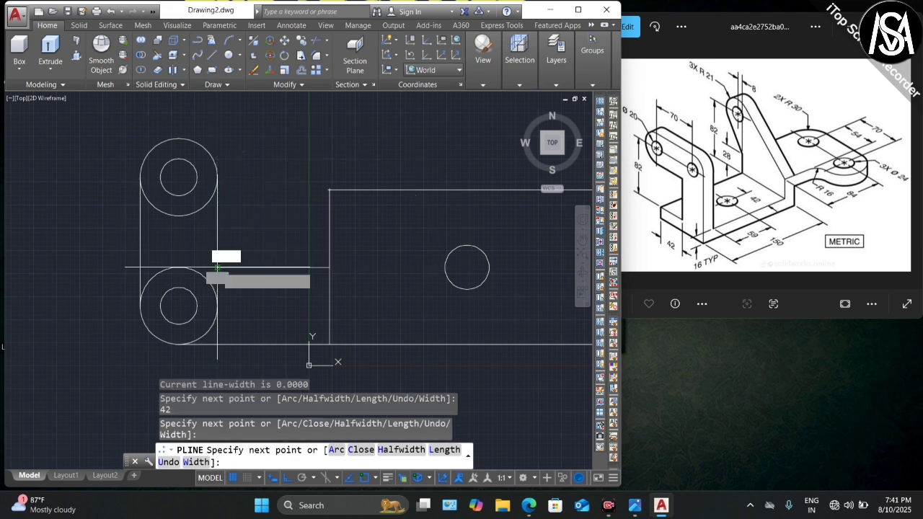
left_click(218, 177)
key("Escape")
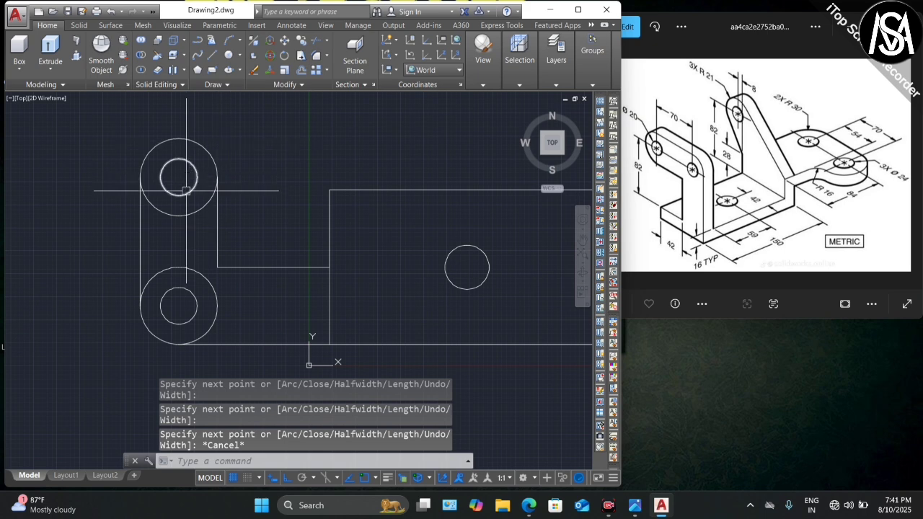
Step: Trim the inner arcs of both radius 21 circles to leave a single rounded outline around the upright's two holes
type("tr")
key("Return")
key("Return")
left_click(189, 213)
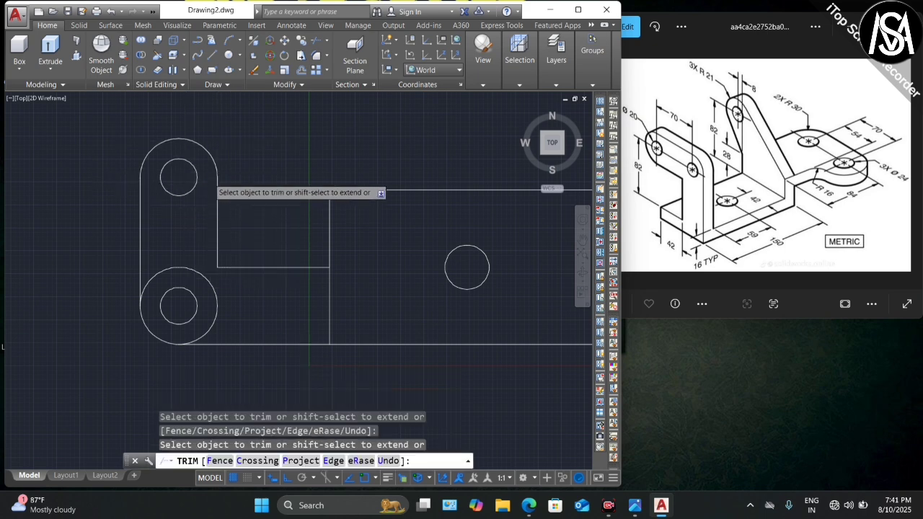
scroll(209, 182, "down", 4)
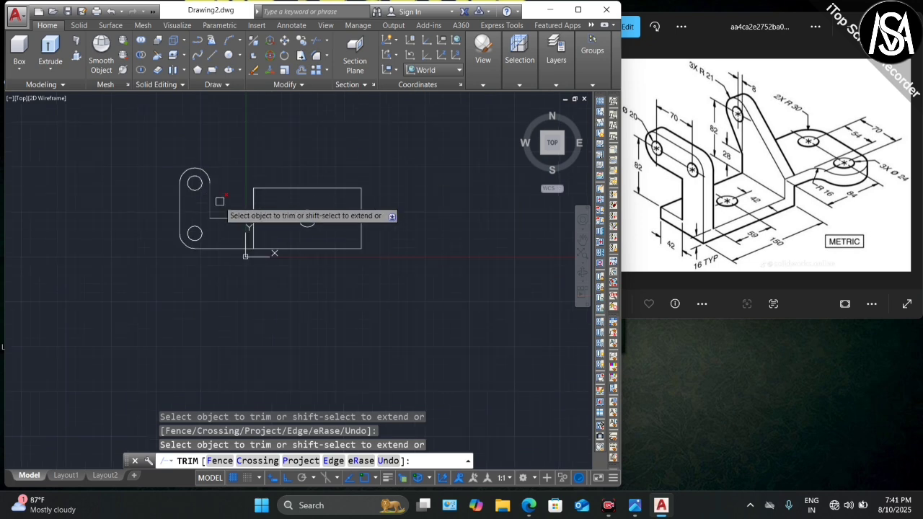
scroll(220, 201, "up", 3)
key("Escape")
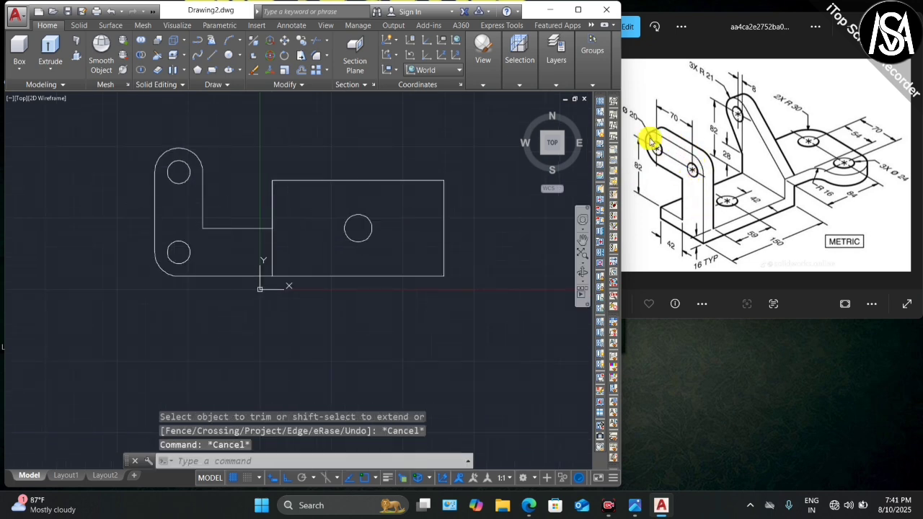
Step: Check the base extension's dimensions in the reference drawing and draw a polyline from the base rectangle's lower-right corner, 84 right and 54 up
scroll(216, 208, "down", 2)
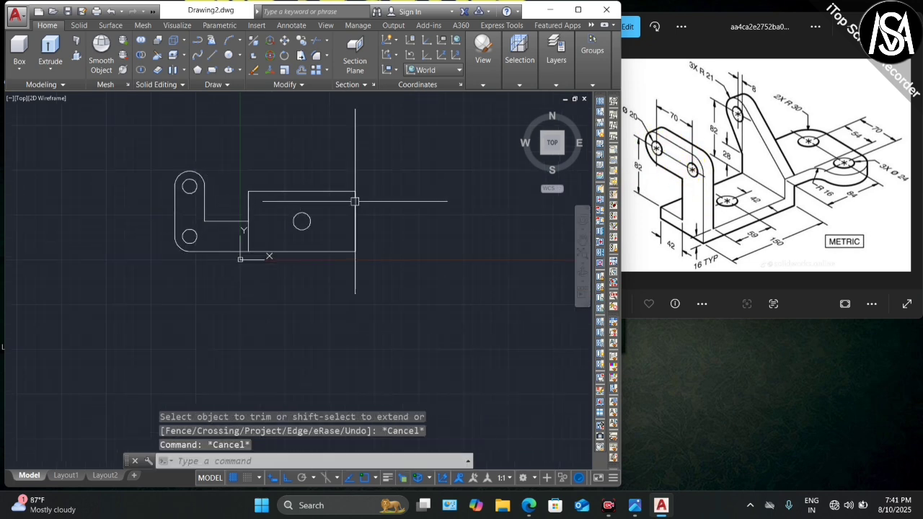
scroll(366, 202, "up", 2)
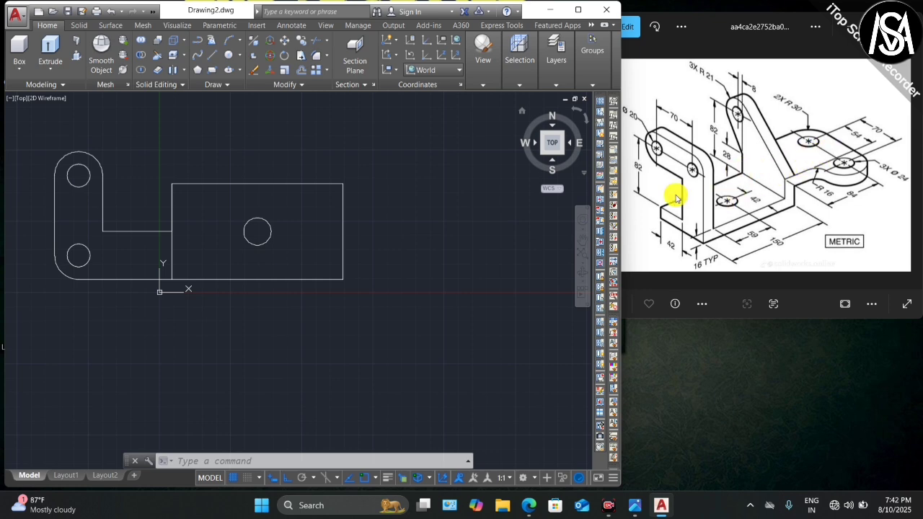
scroll(855, 141, "up", 3)
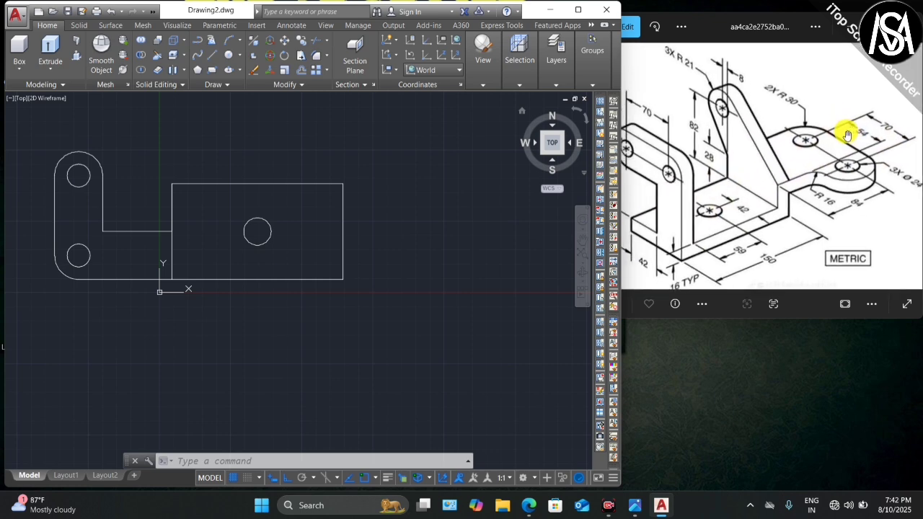
left_click_drag(818, 167, 790, 177)
scroll(747, 175, "down", 1)
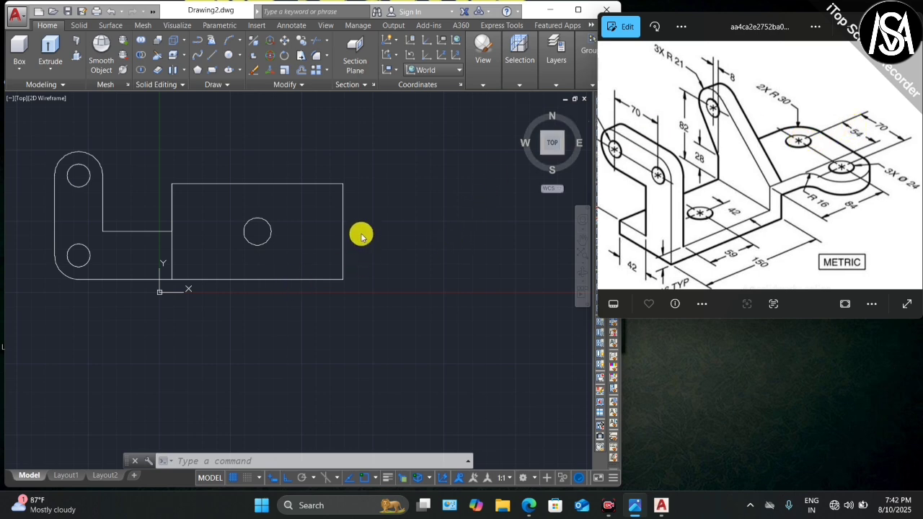
left_click(356, 210)
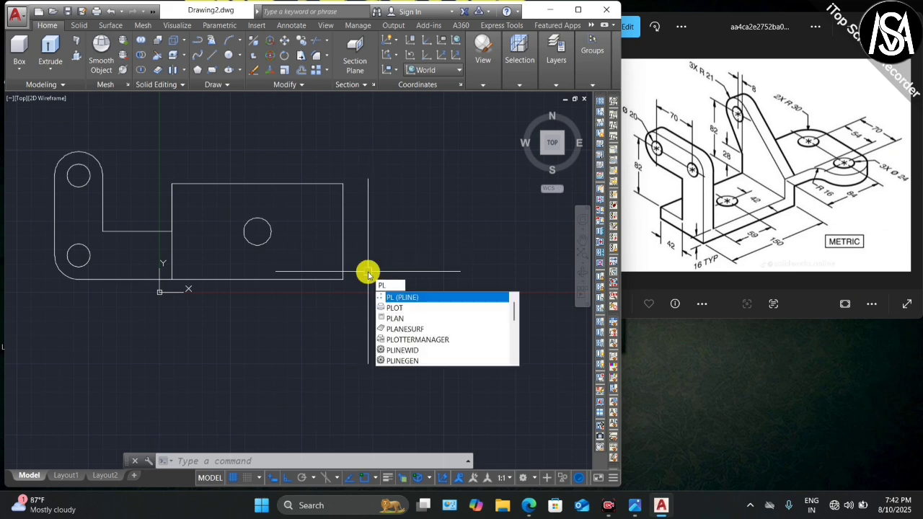
key("Return")
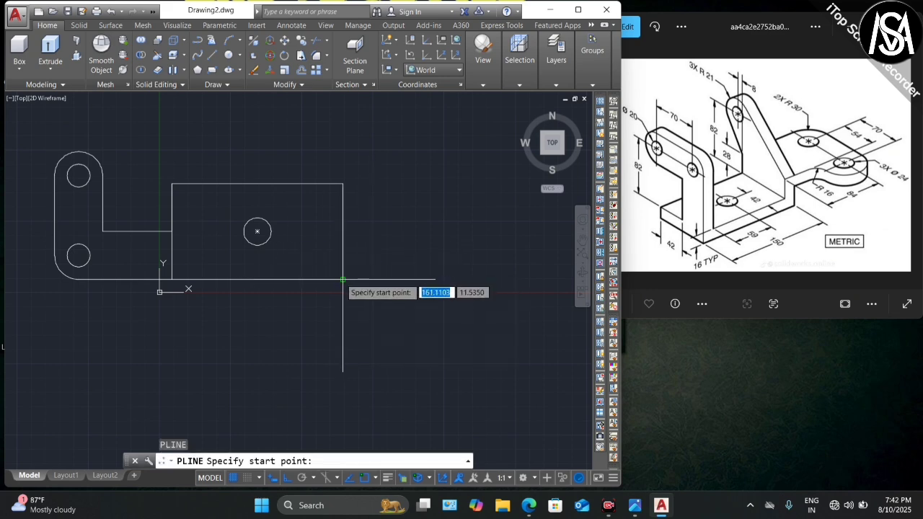
left_click(343, 279)
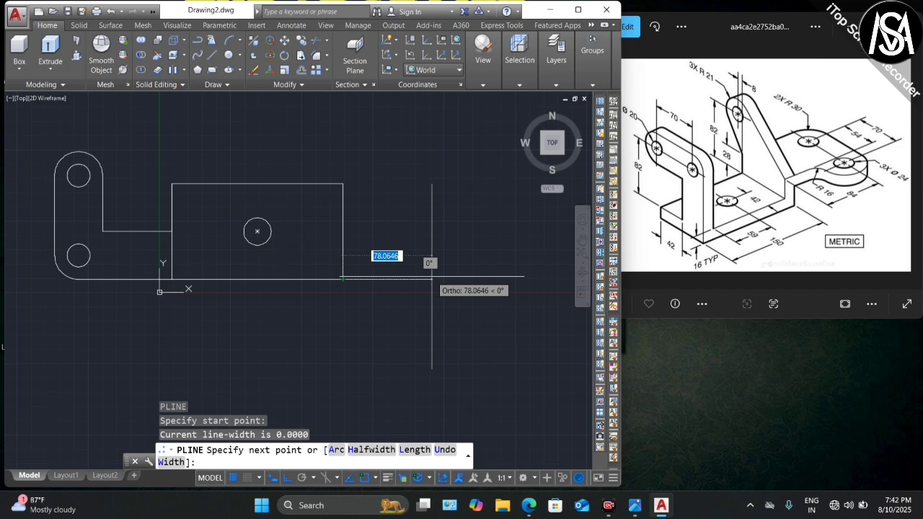
type("84")
key("Return")
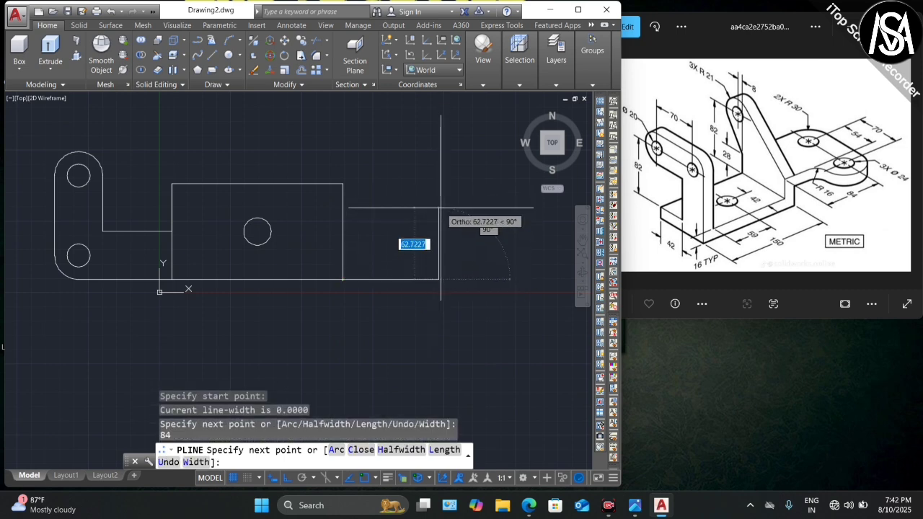
left_click(441, 209)
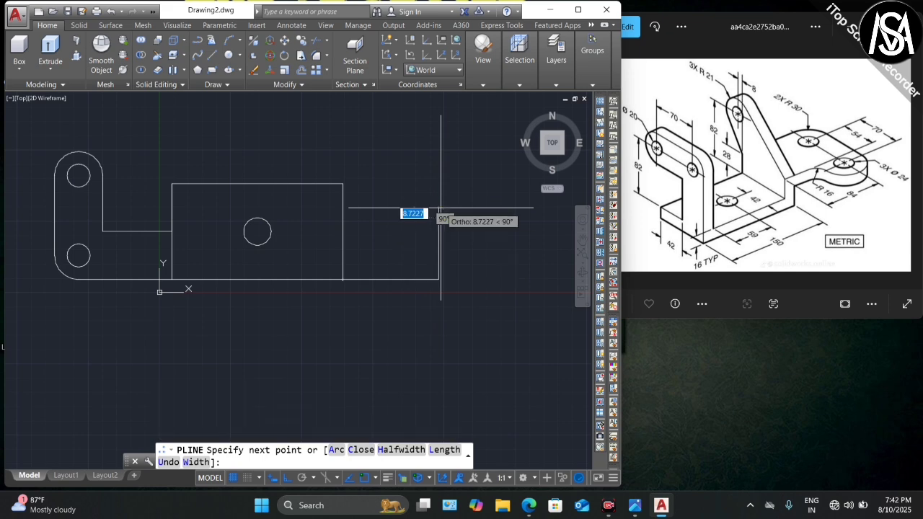
key("Return")
key("Escape")
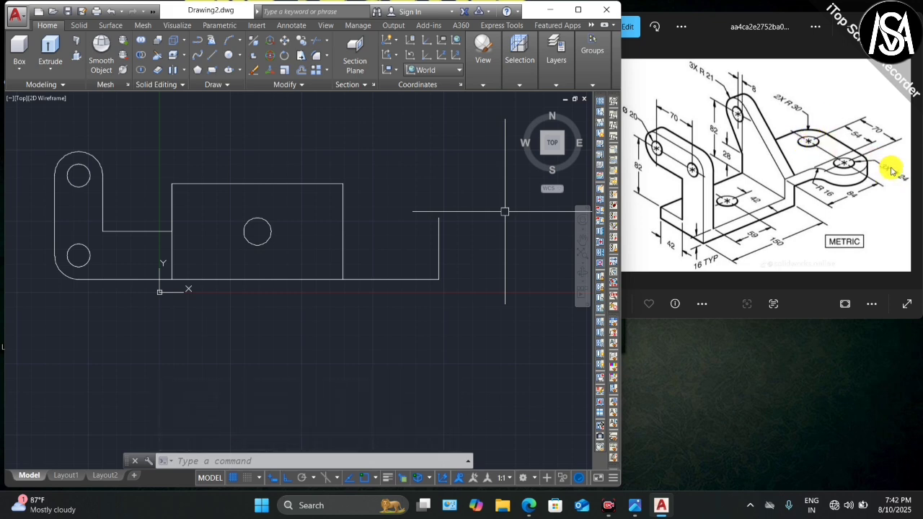
Step: Draw a diameter 24 circle centred on the upper end of the extension polyline
type("c")
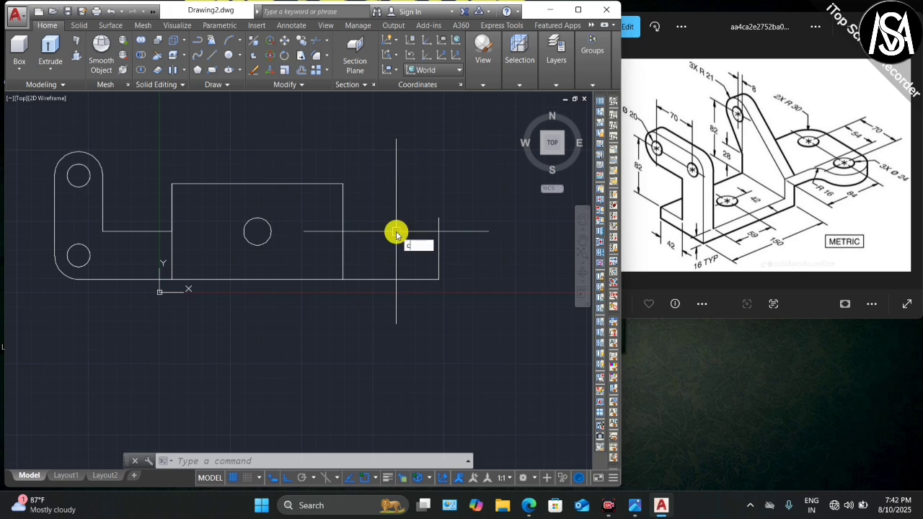
key("Return")
left_click(439, 222)
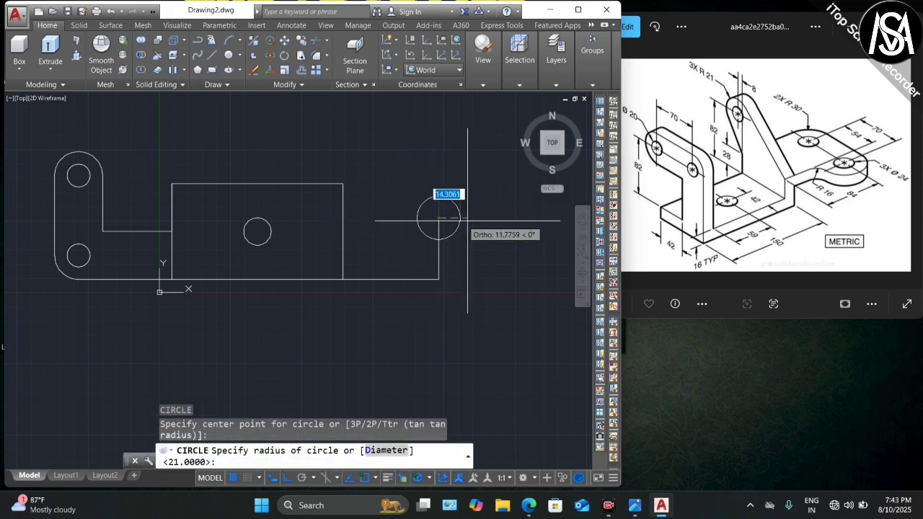
type("d")
key("Return")
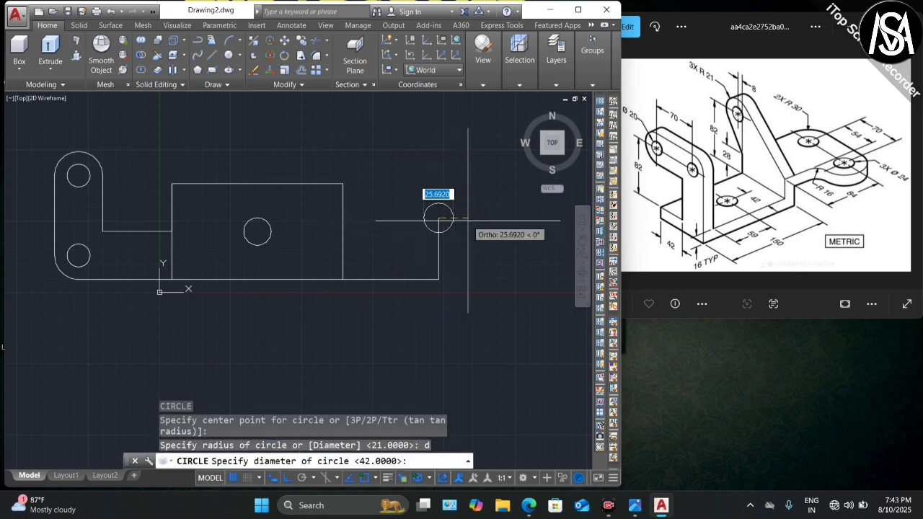
type("24")
key("Return")
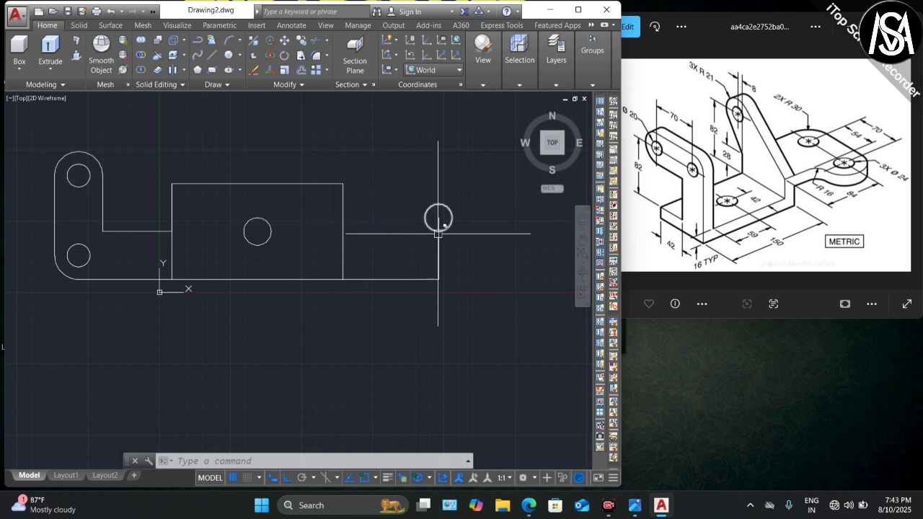
Step: Draw a radius 30 circle concentric with the extension's diameter 24 circle
type("c")
key("space")
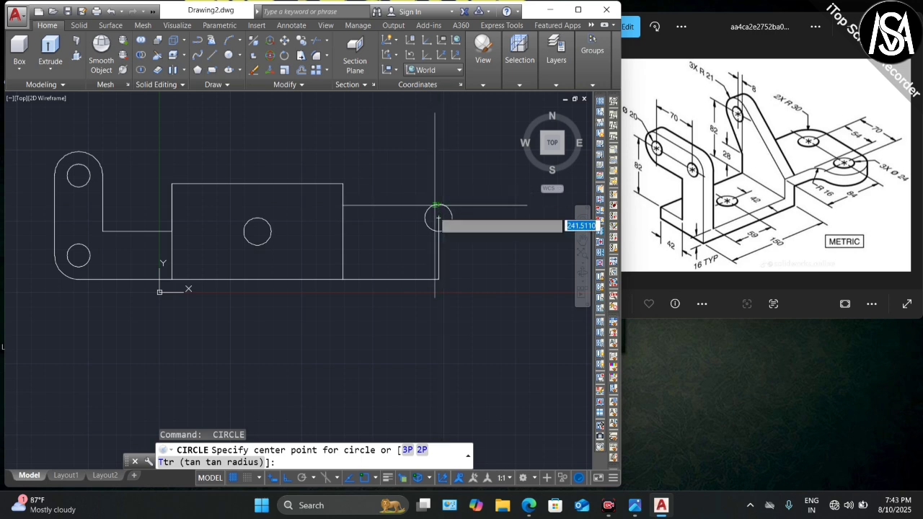
left_click(438, 217)
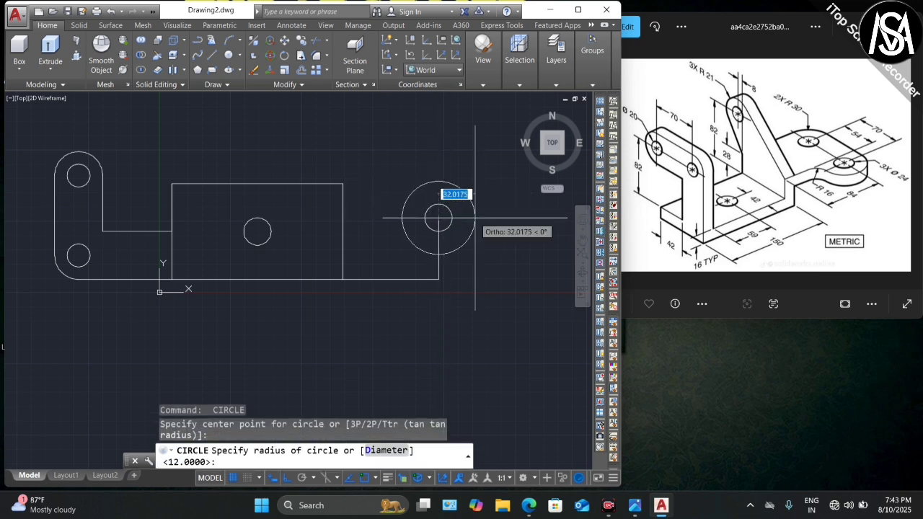
type("30")
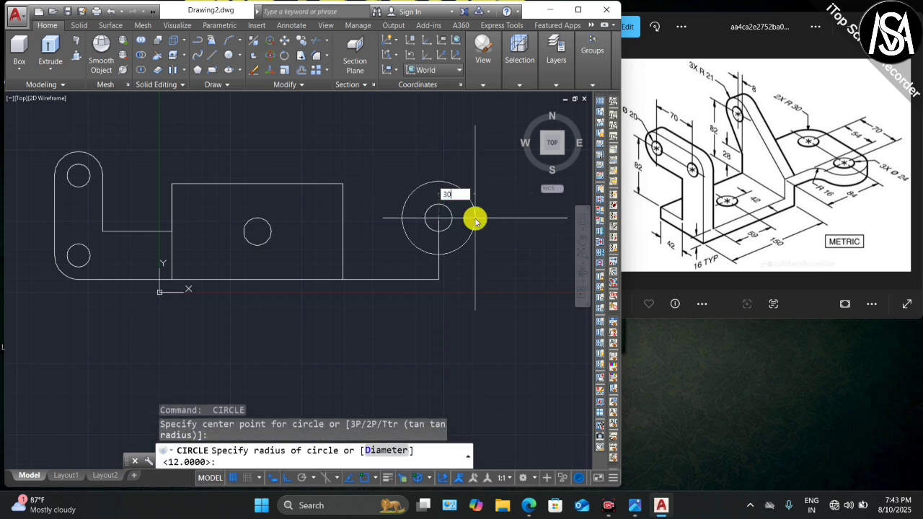
key("Return")
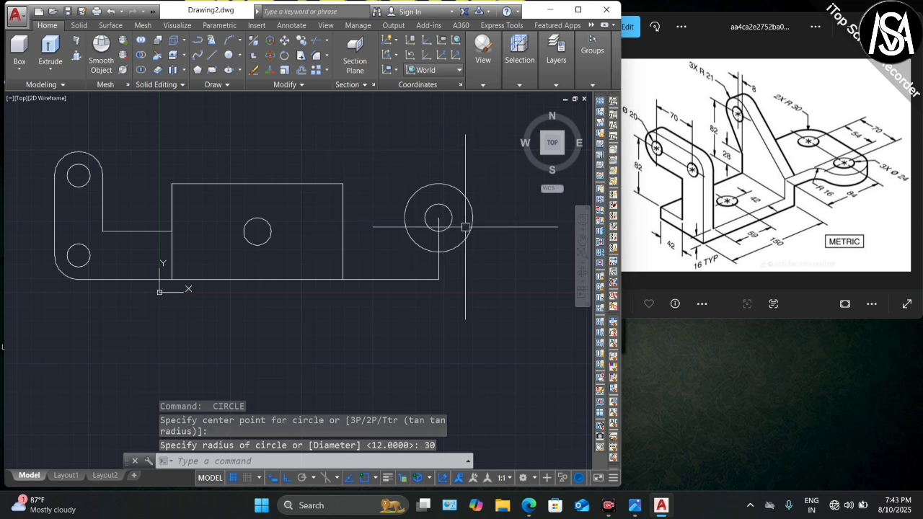
Step: Copy the extension's two concentric circles 70 straight down from their common centre
scroll(442, 165, "down", 2)
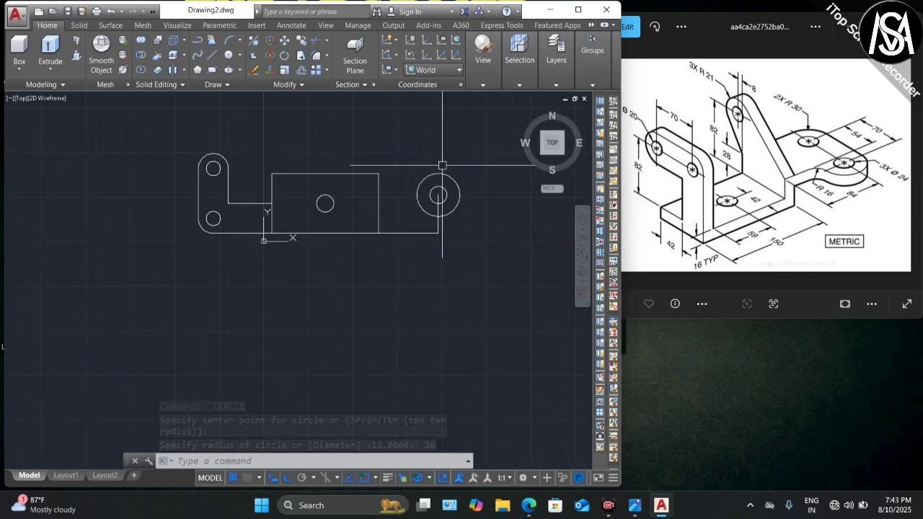
scroll(444, 172, "up", 4)
scroll(447, 178, "down", 3)
scroll(447, 179, "up", 1)
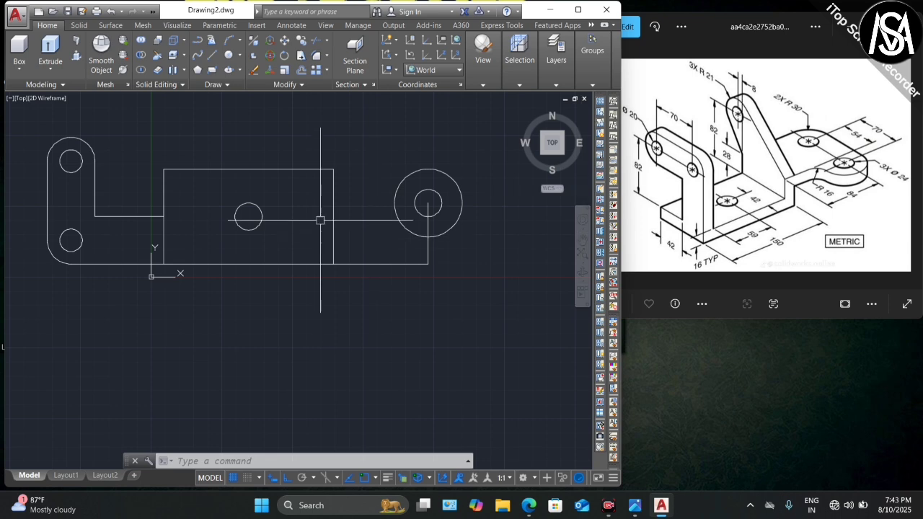
left_click(471, 173)
left_click(428, 196)
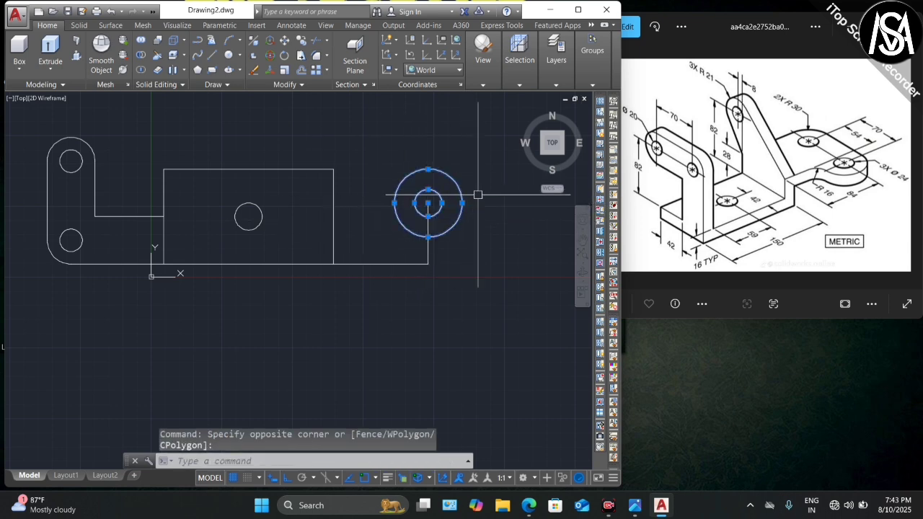
type("CO")
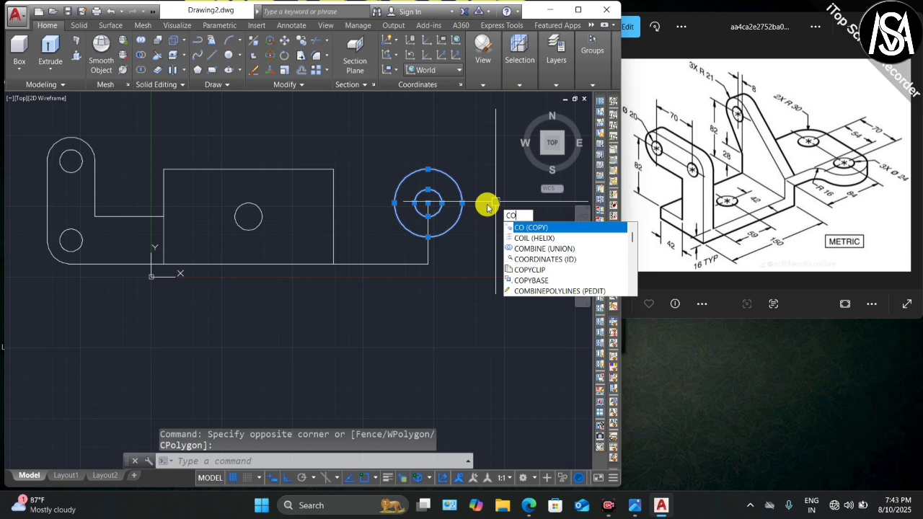
key("Return")
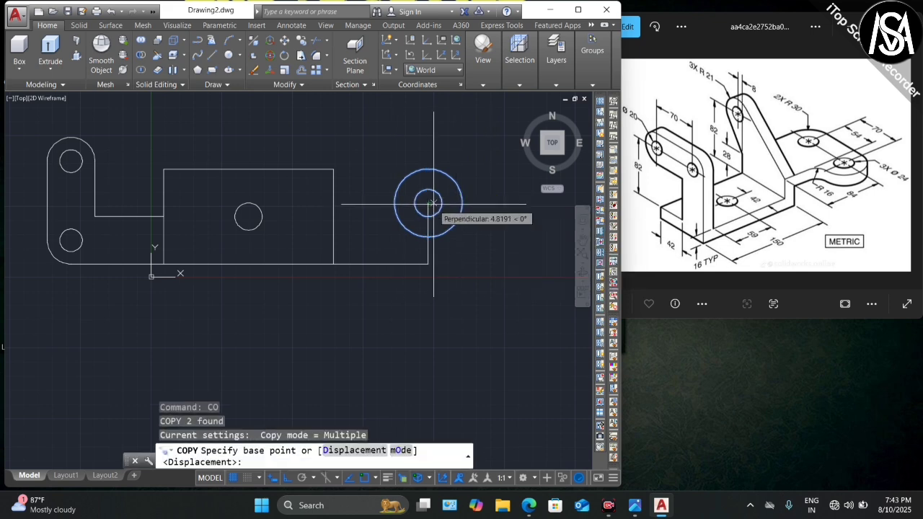
left_click(429, 202)
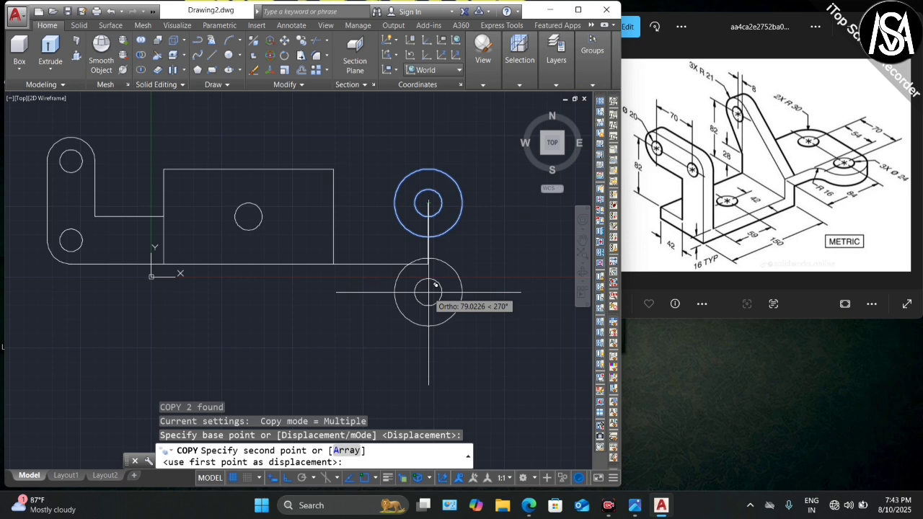
type("70")
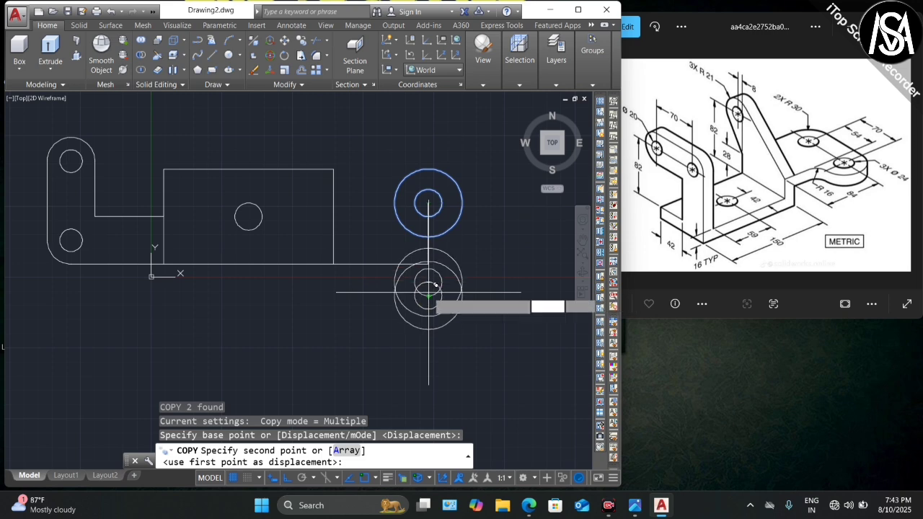
key("Return")
key("Escape")
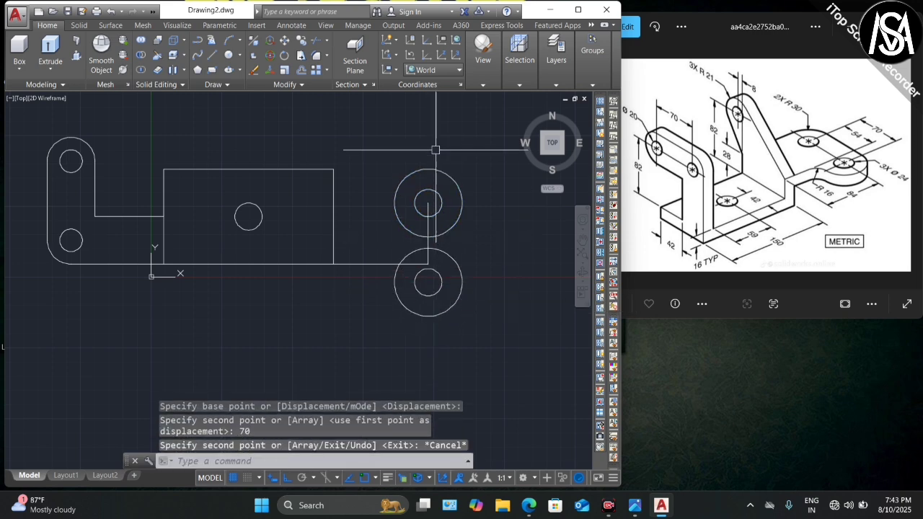
Step: Delete the extension's construction polyline and draw a line from the base rectangle's upper-right corner to the upper outer circle's top quadrant
left_click(430, 243)
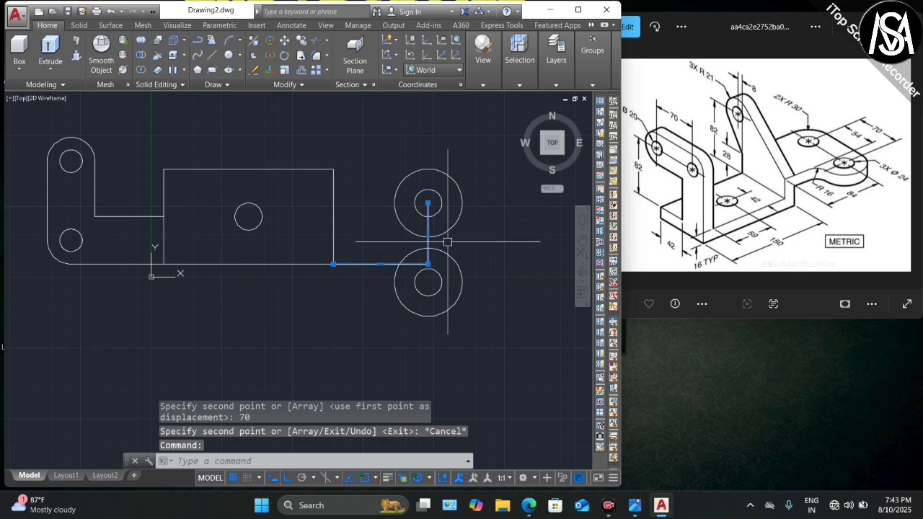
key("Delete")
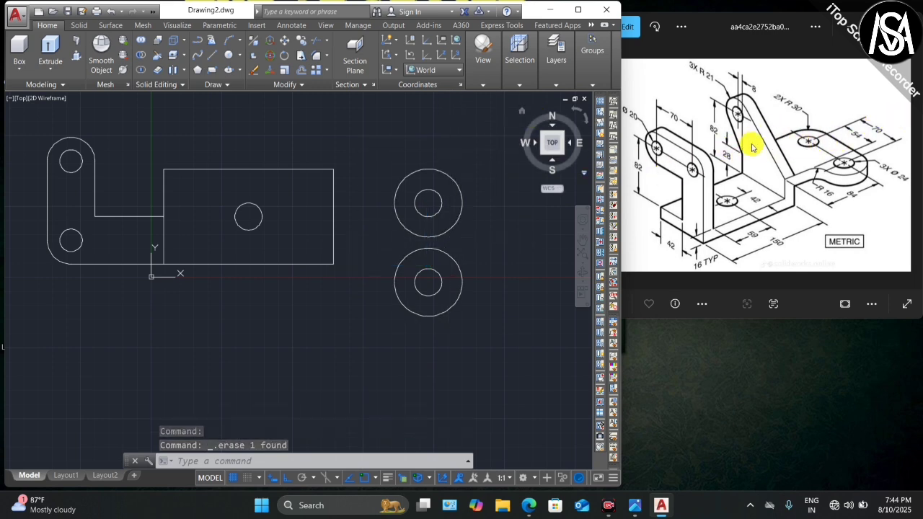
type("l")
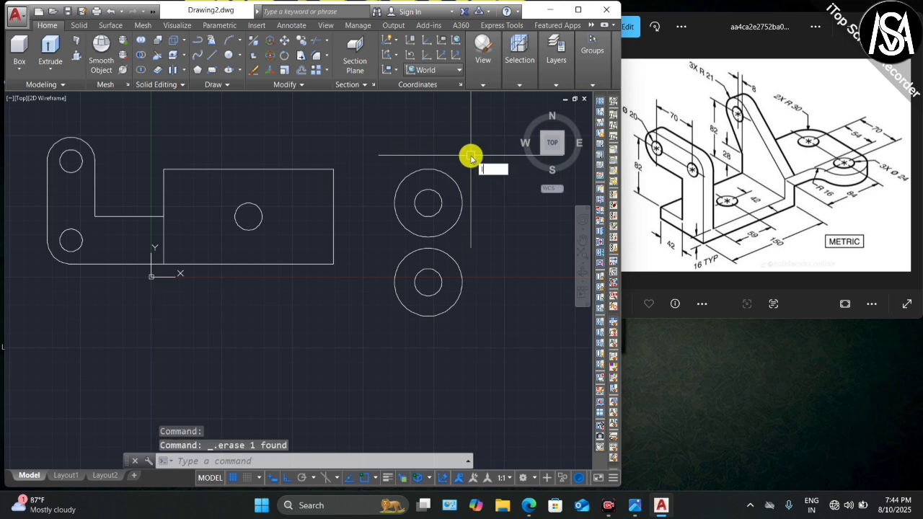
key("Return")
left_click(333, 169)
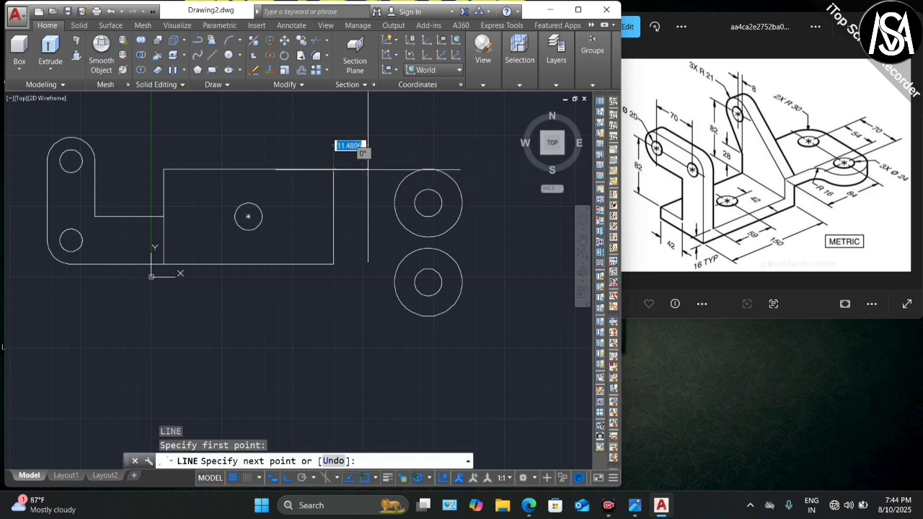
left_click(429, 170)
key("Return")
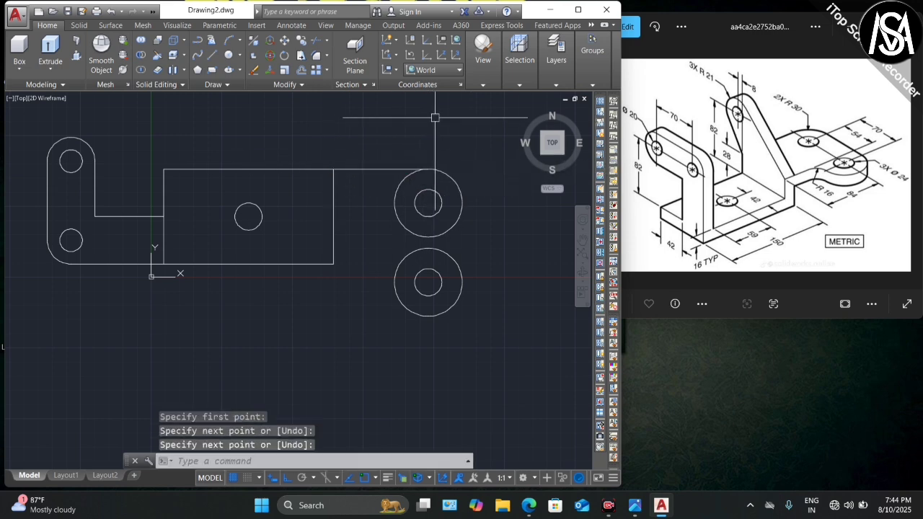
Step: Draw a vertical line joining the right quadrants of the extension's two radius 30 circles
scroll(435, 144, "down", 3)
scroll(429, 148, "up", 2)
key("Return")
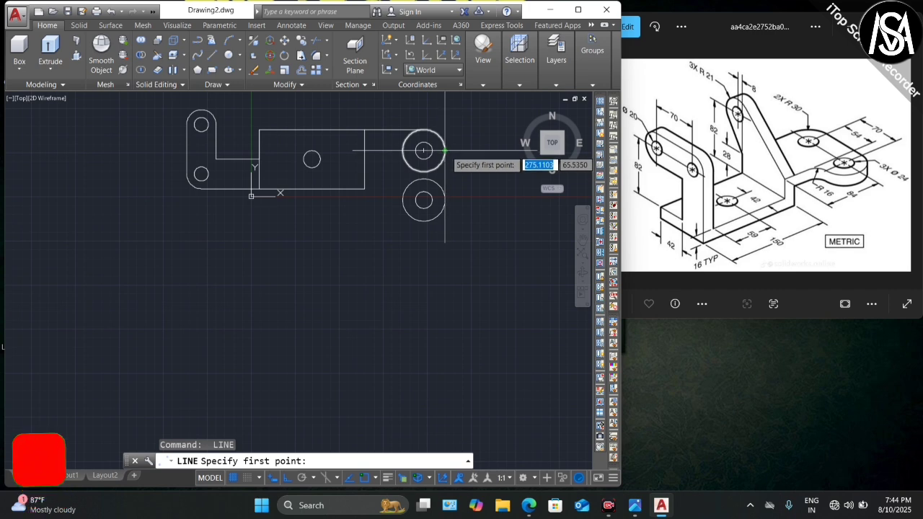
left_click(445, 200)
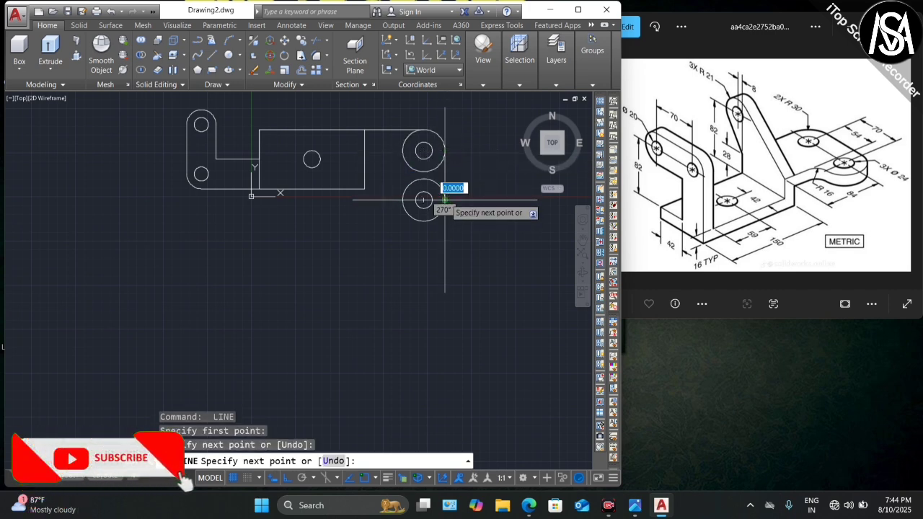
key("Return")
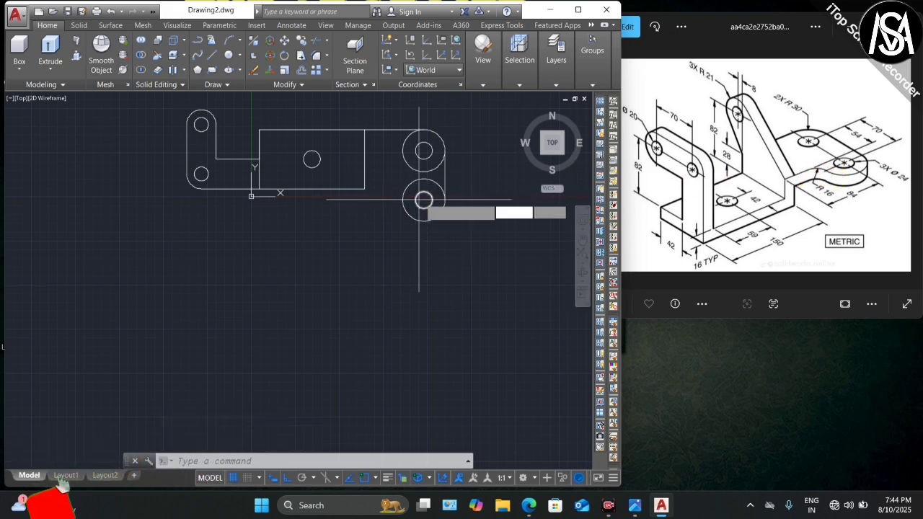
Step: Draw a horizontal line about 52 long from the base rectangle's lower-right corner toward the lower radius 30 circle
type("l")
key("Return")
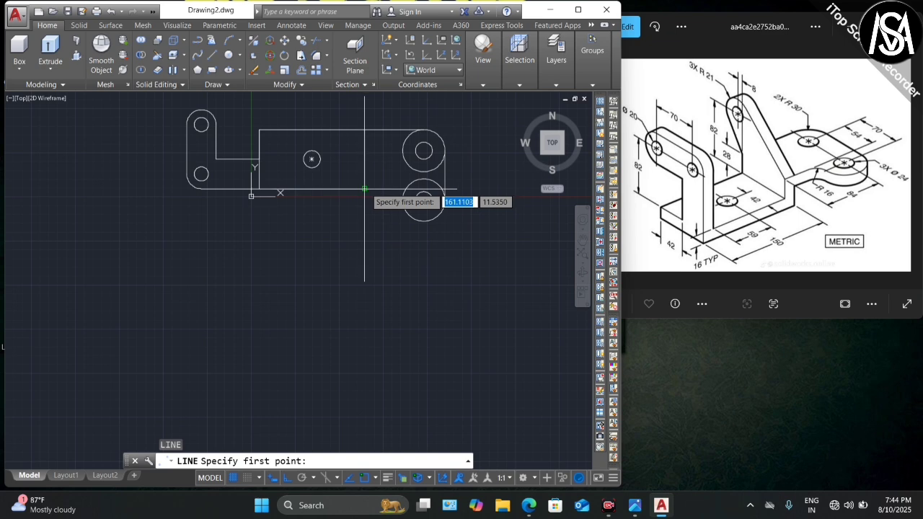
left_click(364, 189)
scroll(400, 189, "up", 5)
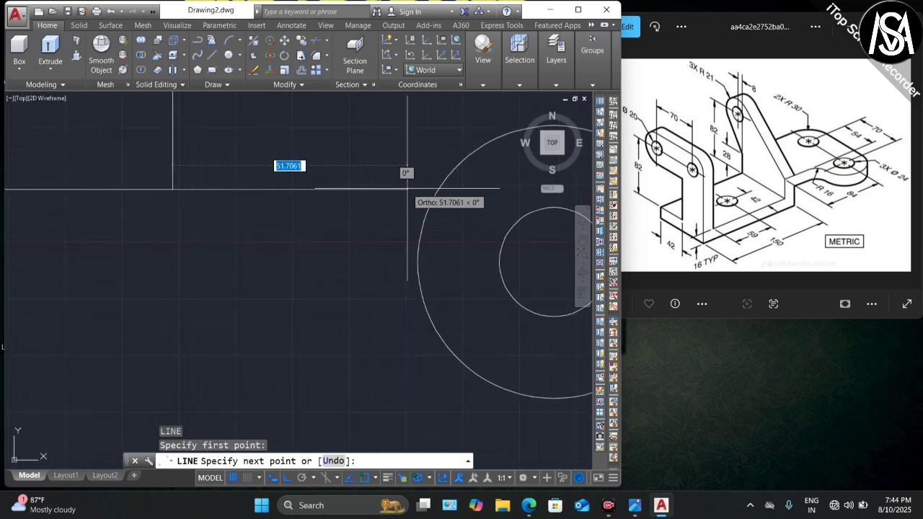
key("Escape")
scroll(399, 198, "down", 3)
scroll(359, 208, "up", 2)
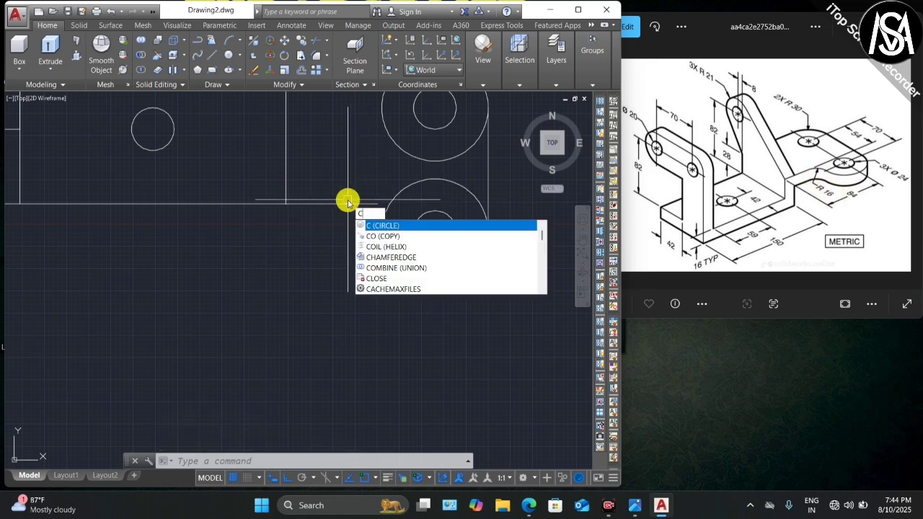
Step: Draw a radius 16 circle tangent to the extension's lower horizontal line and the lower radius 30 circle
key("Return")
right_click(337, 174)
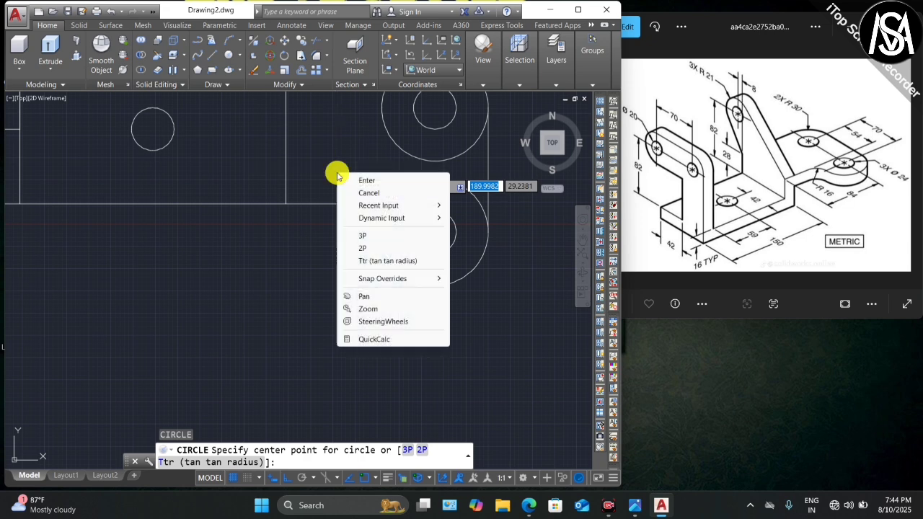
left_click(382, 261)
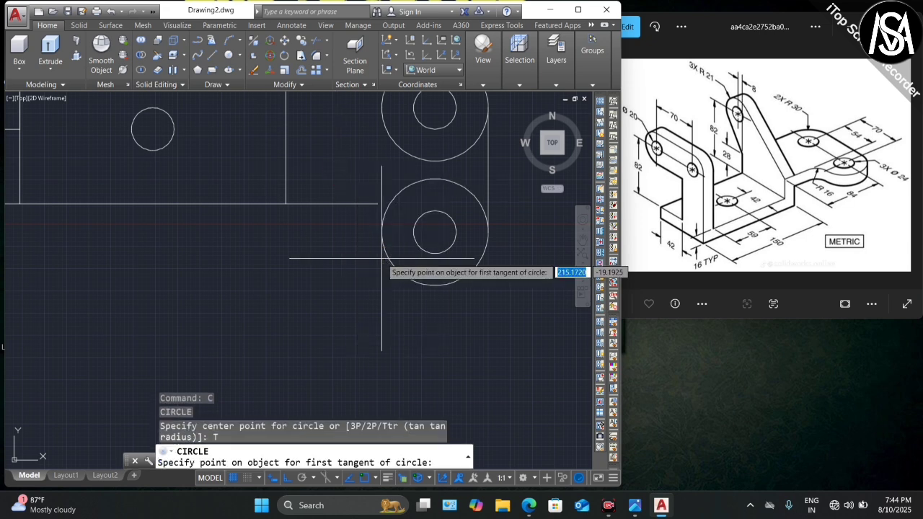
left_click(355, 203)
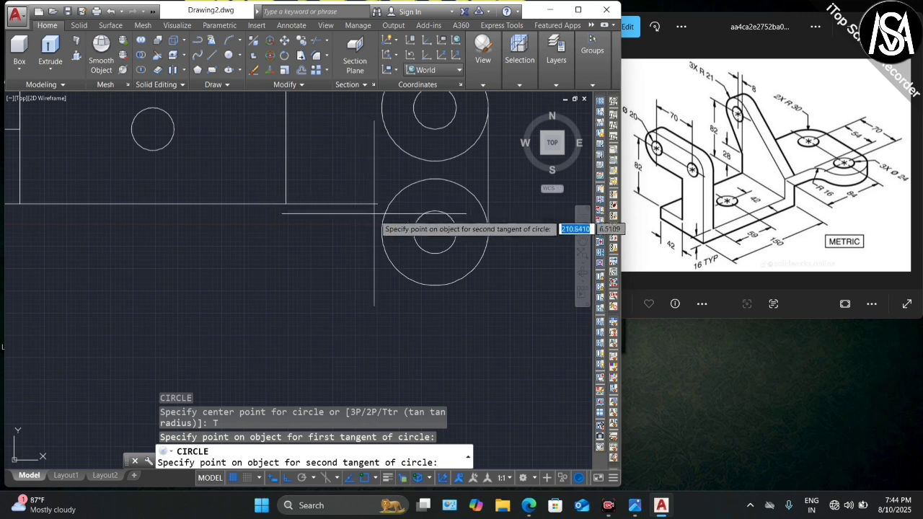
left_click(383, 254)
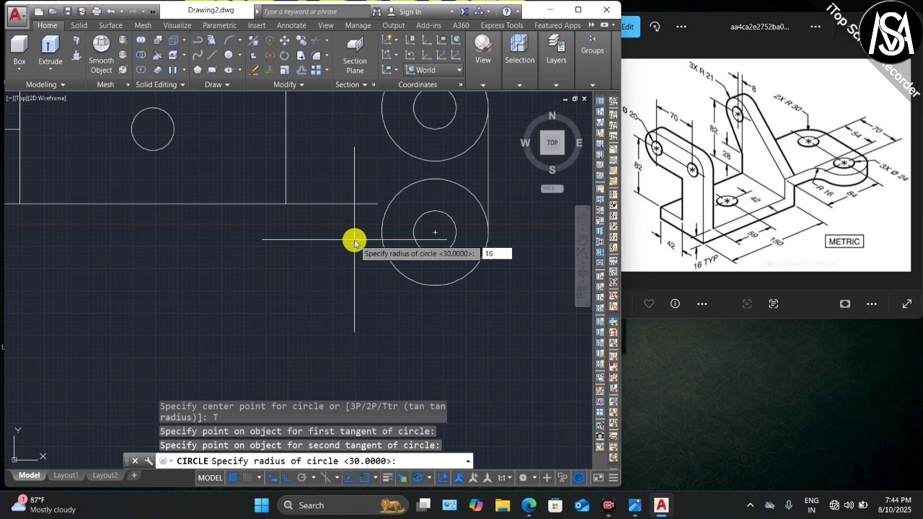
key("Return")
key("Escape")
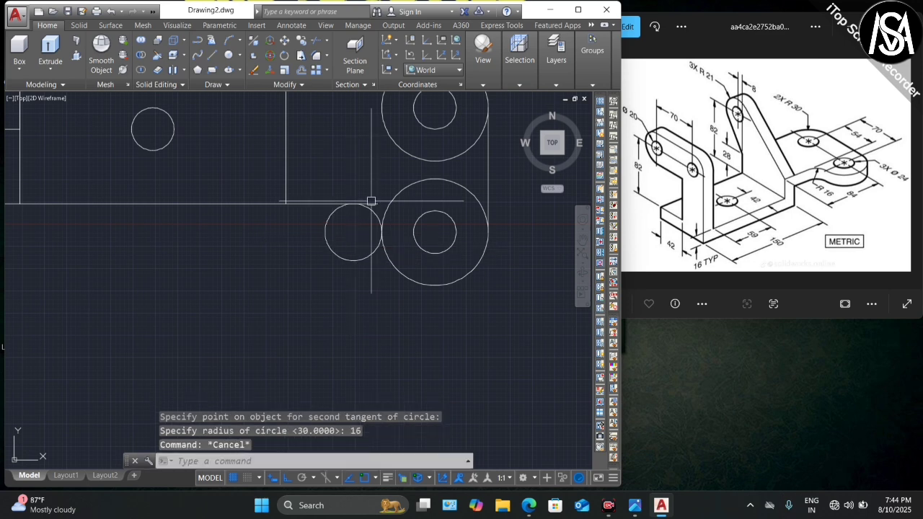
Step: Trim the surplus line end and the unwanted arcs of the radius 16 and radius 30 circles to leave the extension's outer outline
type("t")
key("Return")
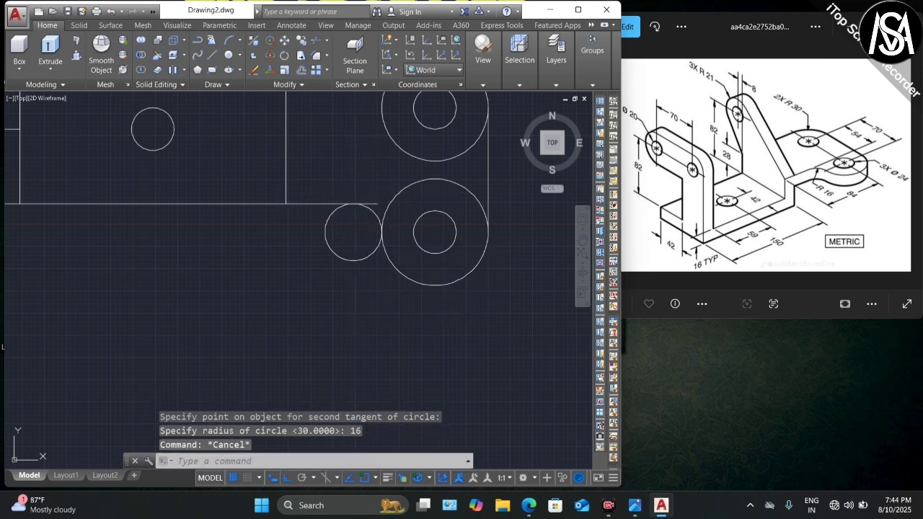
left_click(375, 203)
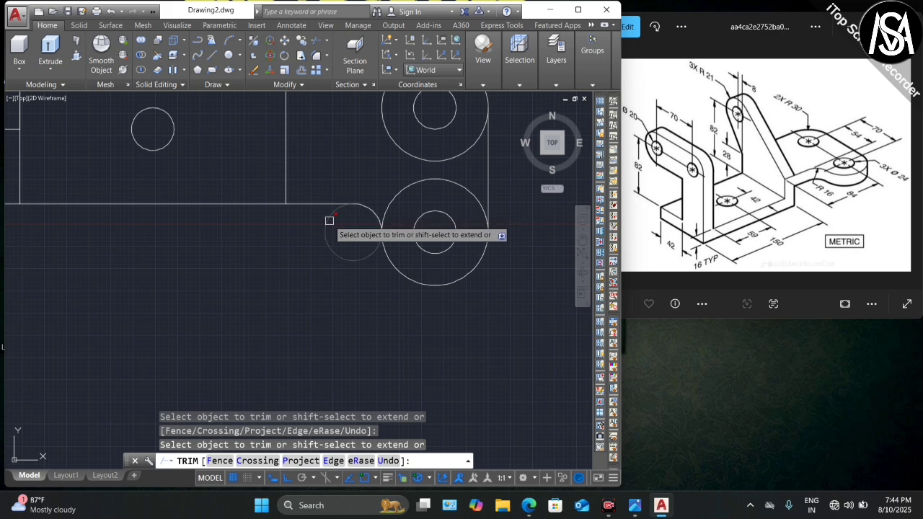
left_click(329, 218)
left_click(411, 183)
scroll(418, 252, "down", 3)
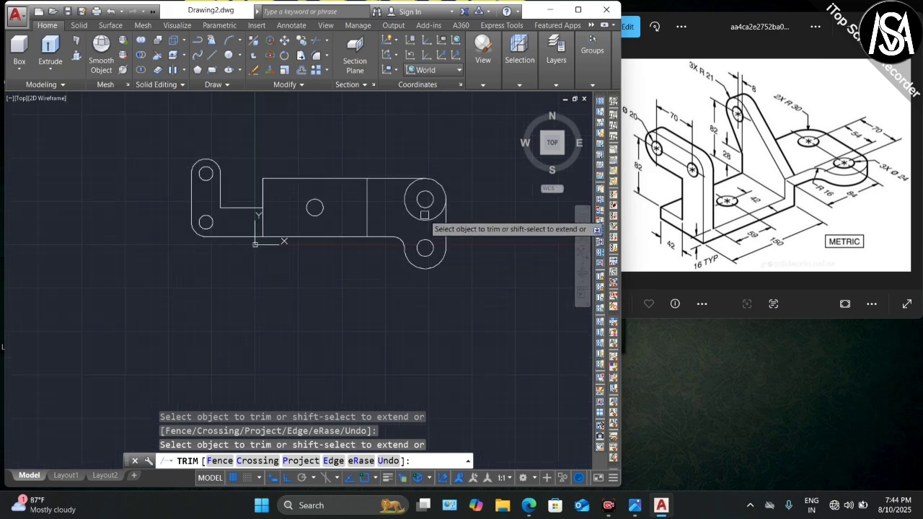
scroll(392, 196, "down", 4)
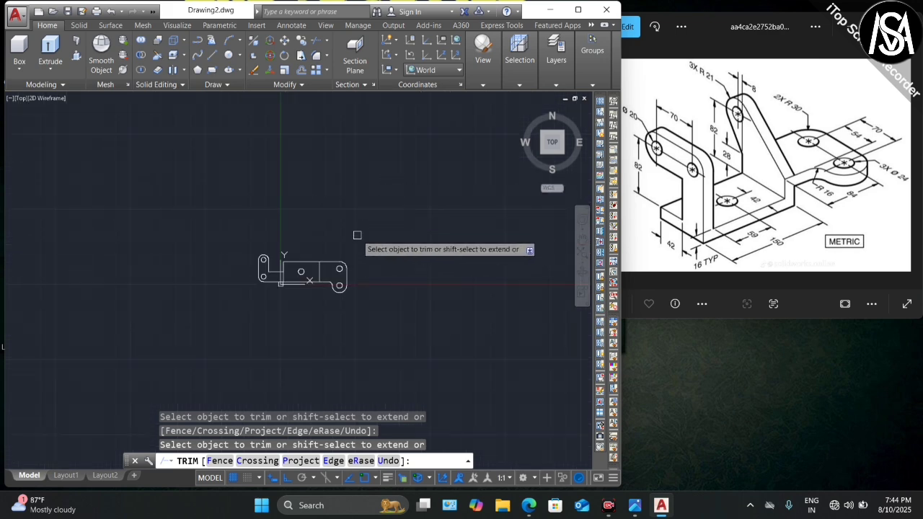
scroll(359, 237, "up", 8)
key("Escape")
key("Escape")
key("Escape")
key("Escape")
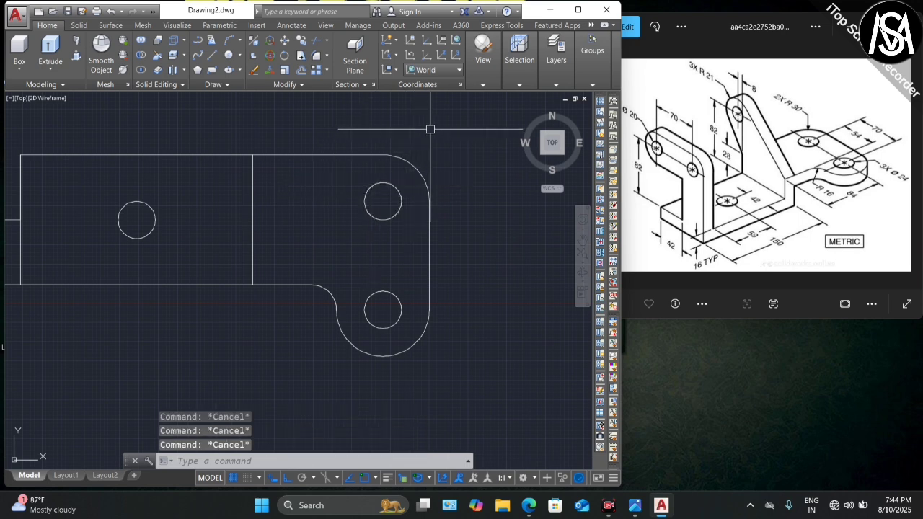
Step: Join the trimmed lines and arcs of the holed rear extension into a single polyline
left_click(445, 121)
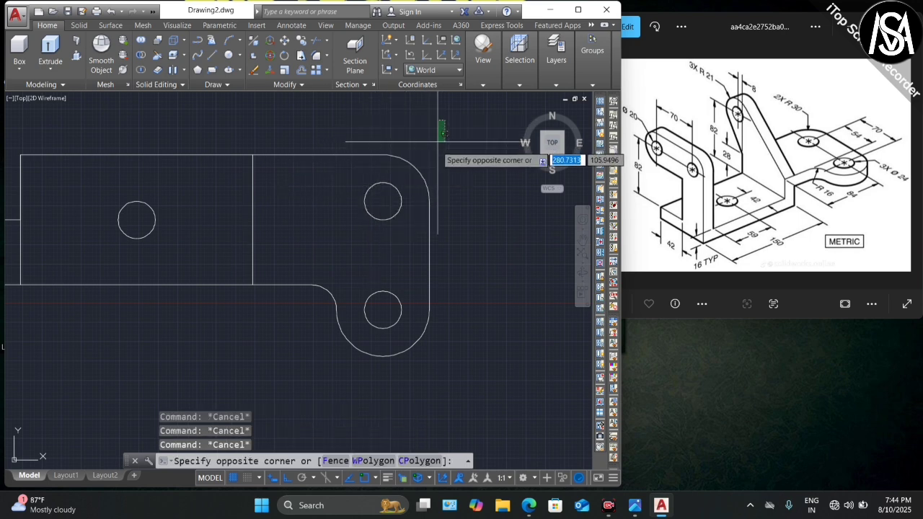
left_click(290, 357)
type("J")
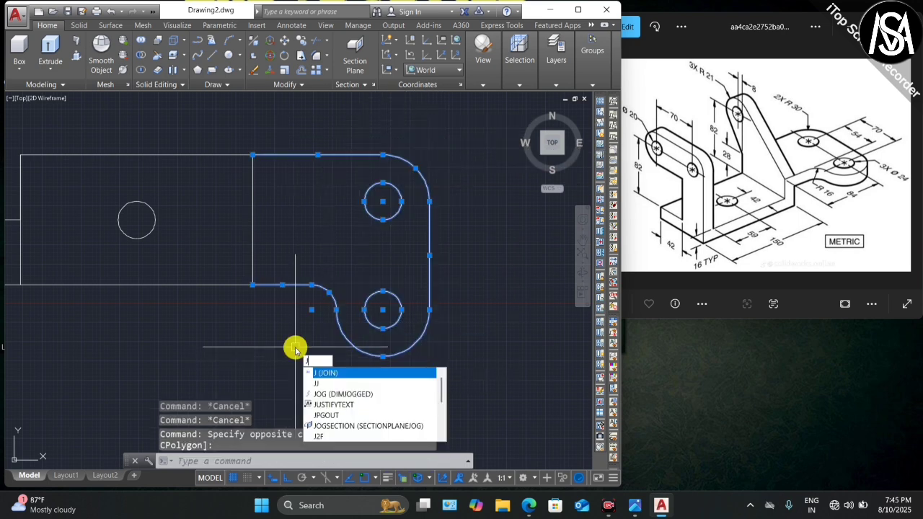
key("Return")
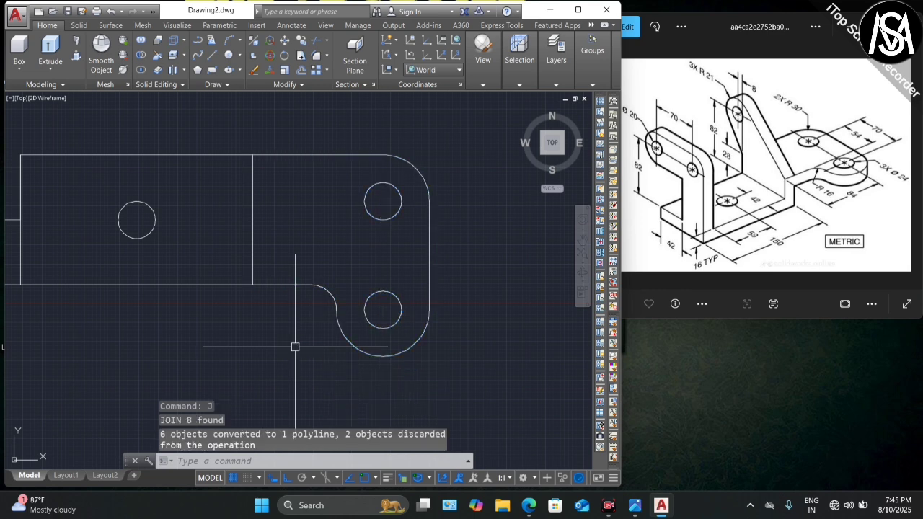
Step: Join the outline segments of the L-shaped two-hole flange beside the base rectangle's opposite end into one polyline
scroll(422, 161, "down", 4)
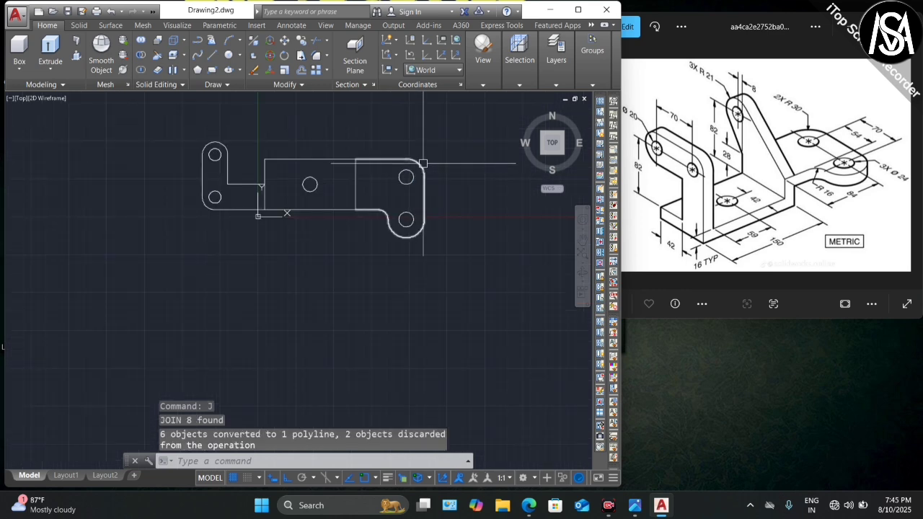
left_click(250, 128)
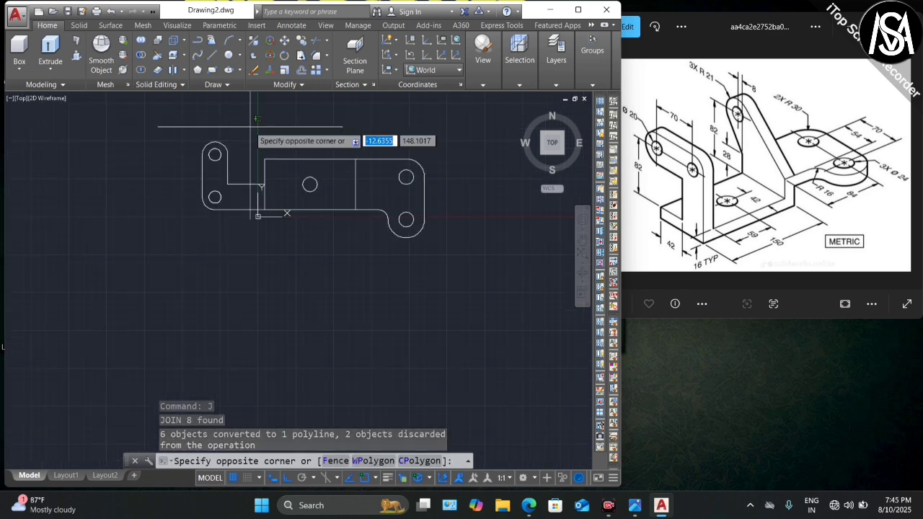
left_click(140, 256)
key("Return")
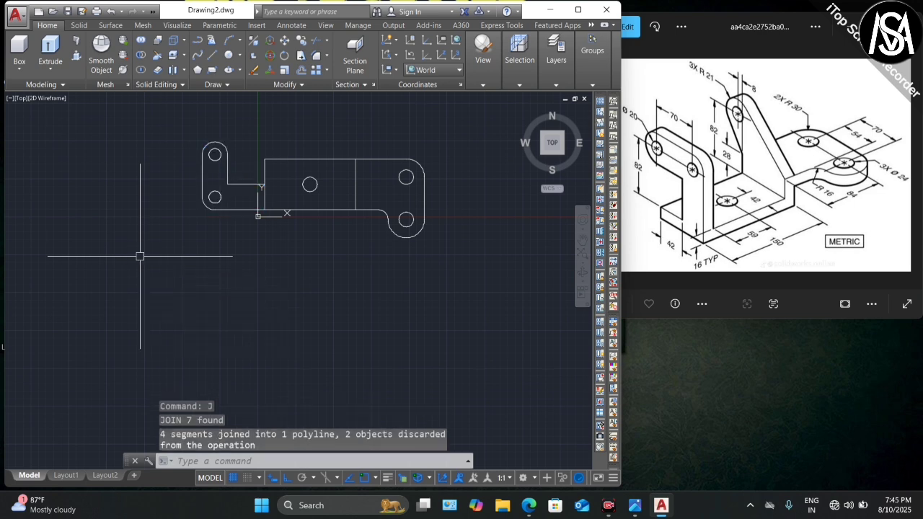
Step: Hide the rear extension's outline and its two hole circles
left_click(456, 147)
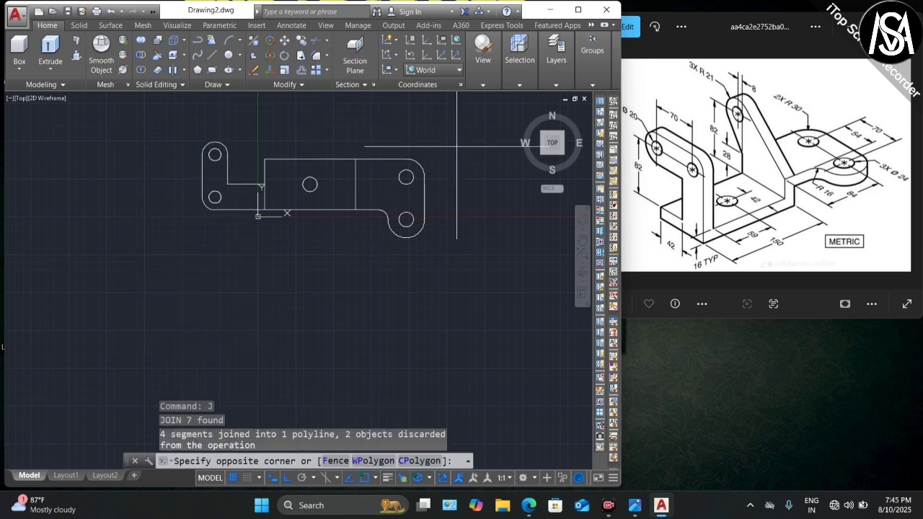
left_click(383, 246)
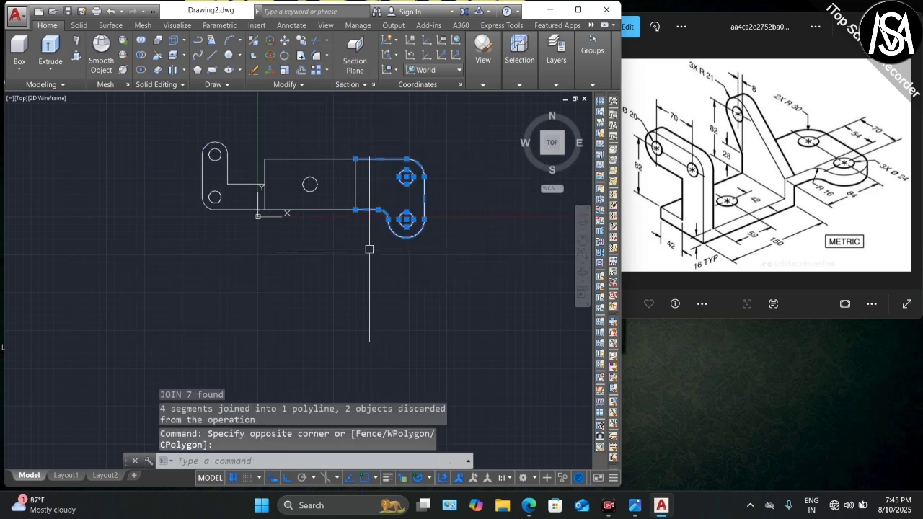
right_click(327, 263)
mouse_move(352, 281)
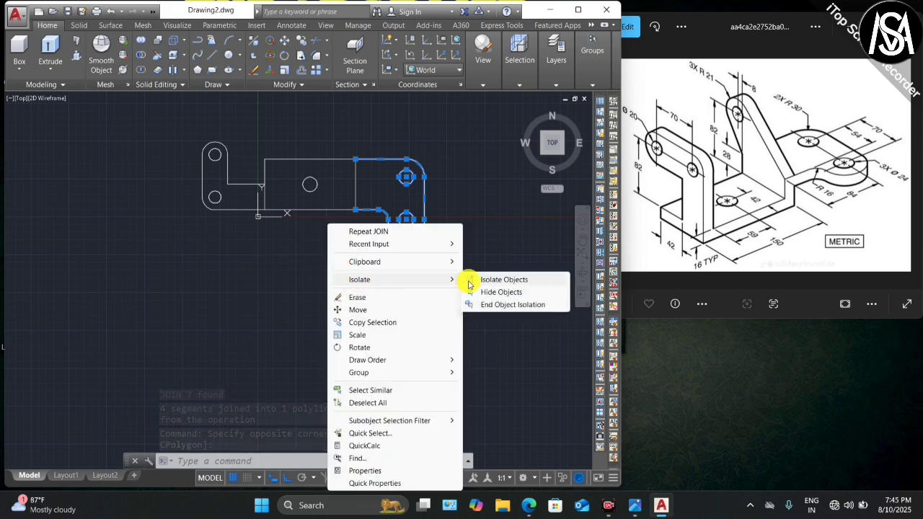
left_click(509, 300)
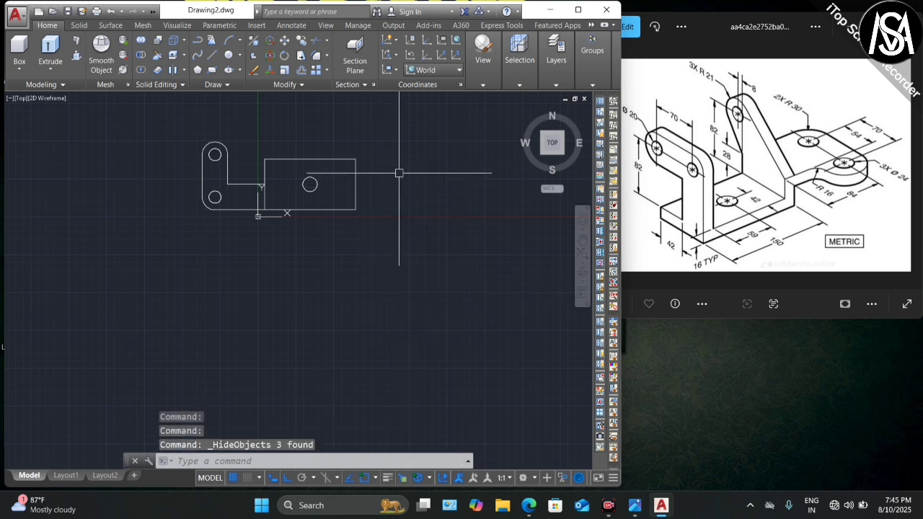
Step: Draw a construction polyline from the base rectangle's upper-right corner, 82 horizontally outward and 8 vertically up
scroll(399, 173, "up", 2)
scroll(357, 216, "down", 2)
scroll(361, 185, "up", 2)
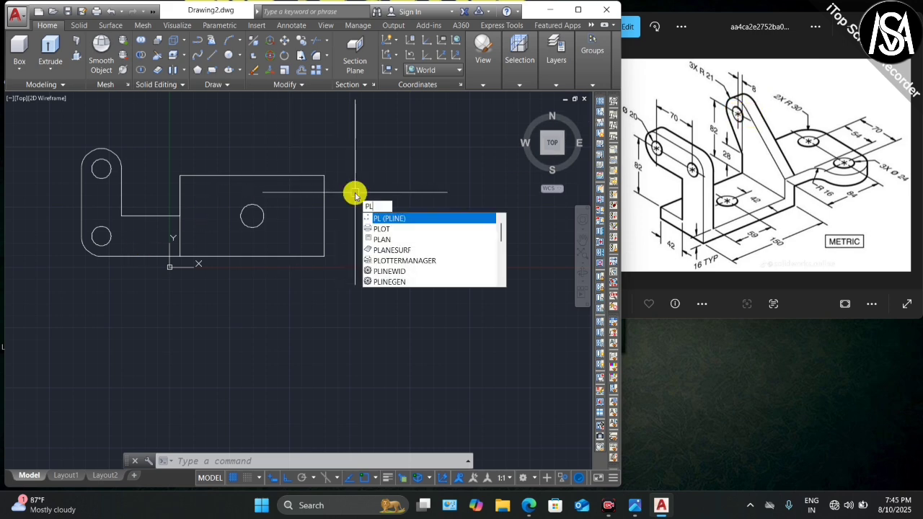
key("Return")
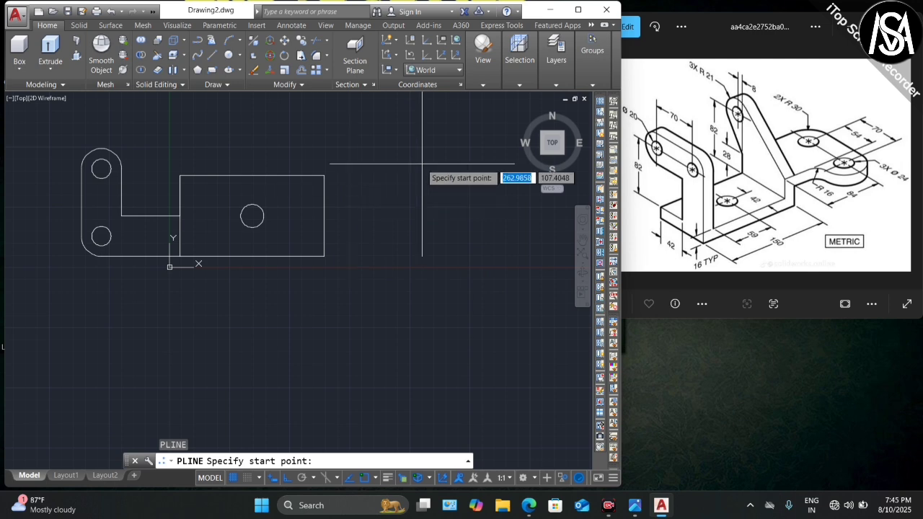
left_click(325, 175)
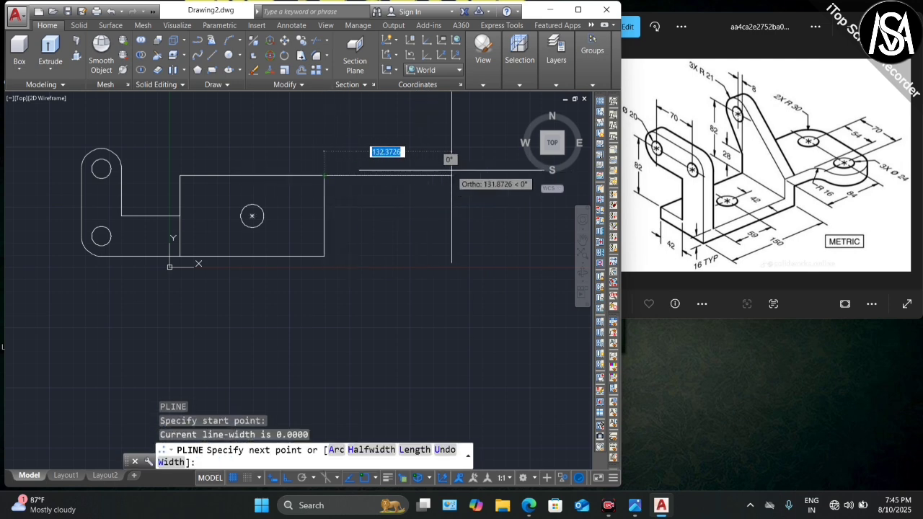
type("82")
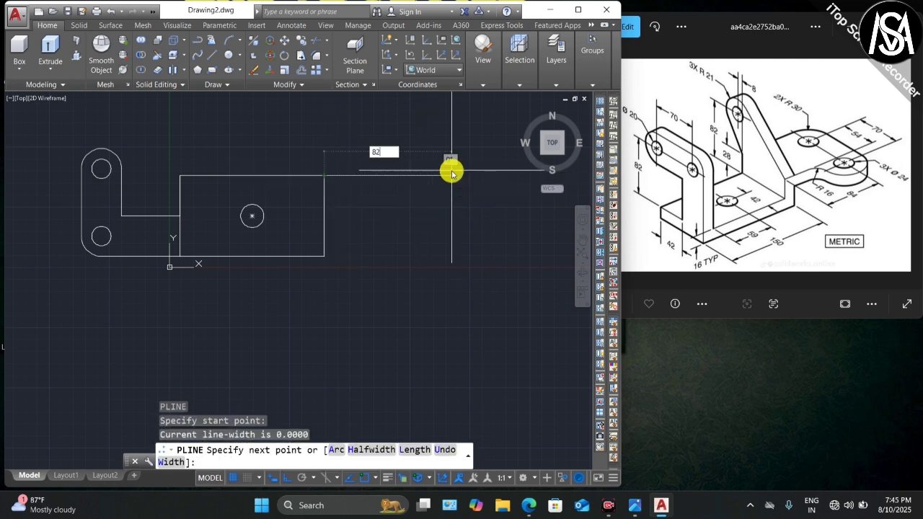
key("Return")
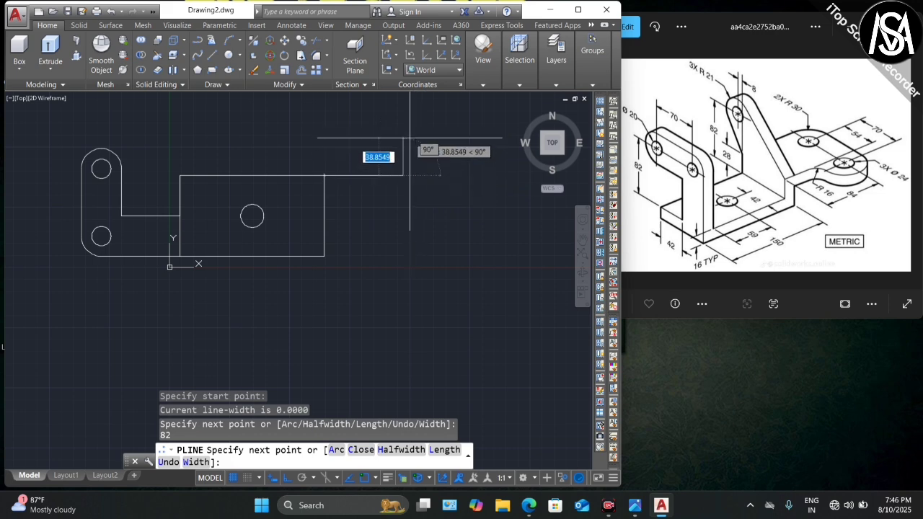
type("8")
key("Return")
key("Escape")
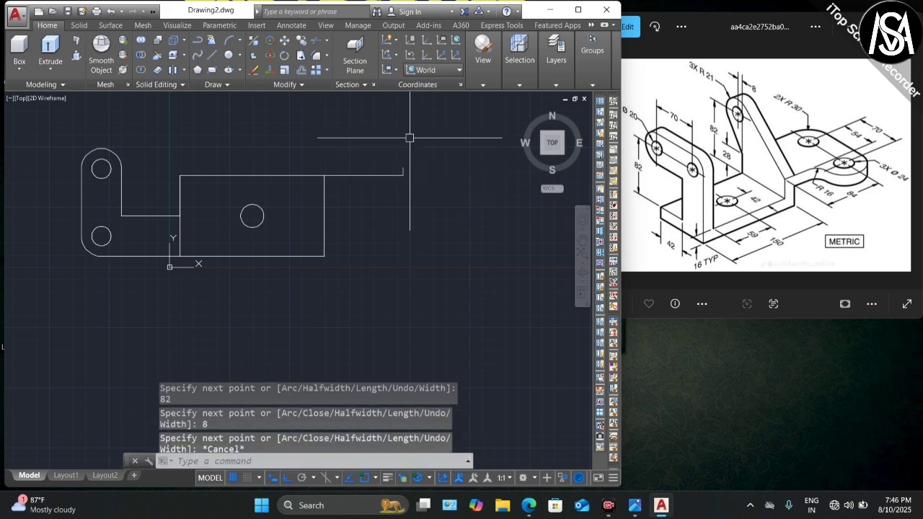
Step: Draw a diameter 20 circle centred on the upper end of the construction polyline
scroll(403, 163, "up", 6)
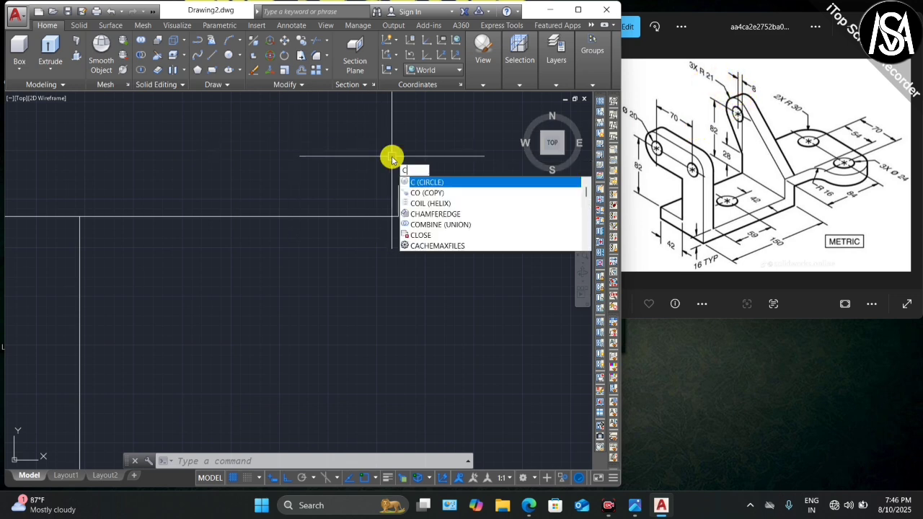
key("Return")
left_click(398, 185)
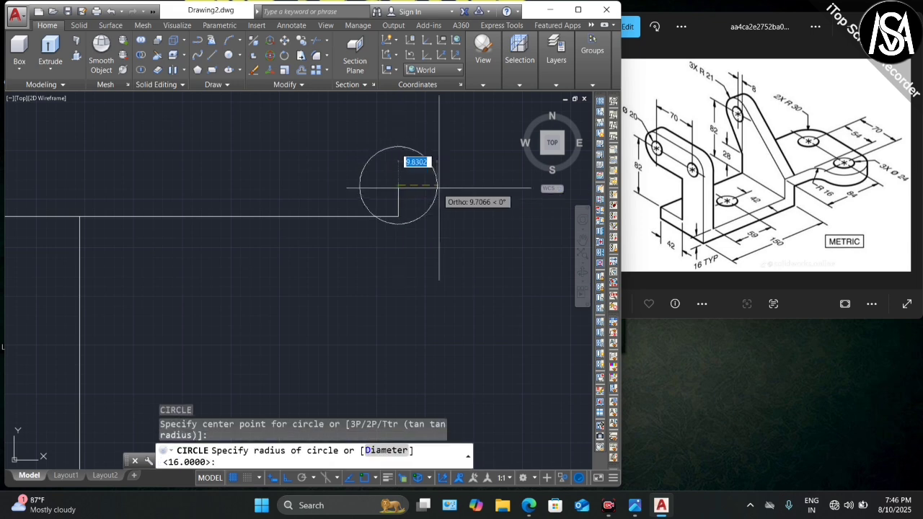
type("d")
key("Return")
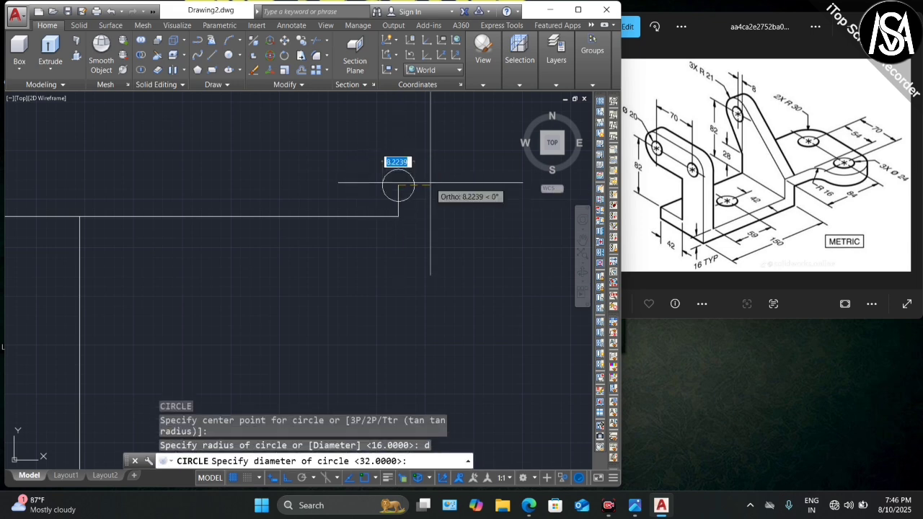
type("20")
key("Return")
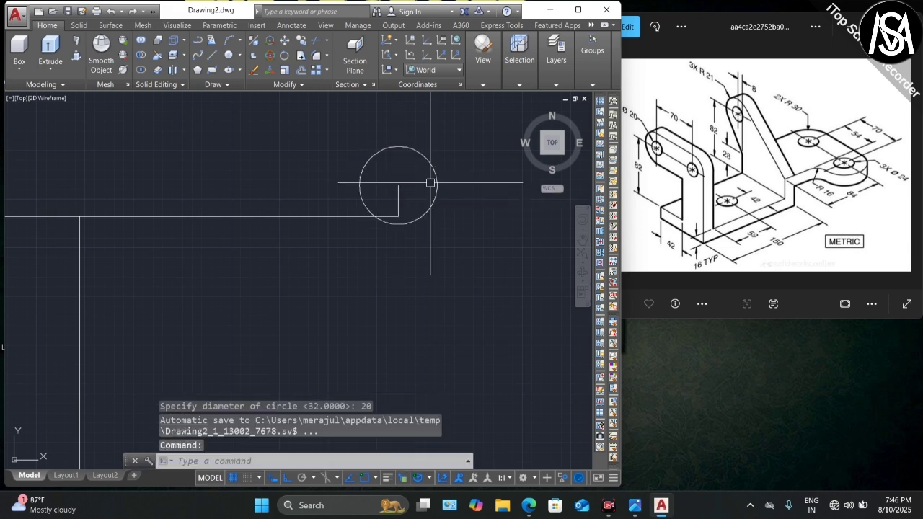
Step: Draw a radius 21 circle concentric with the diameter 20 circle
key("Return")
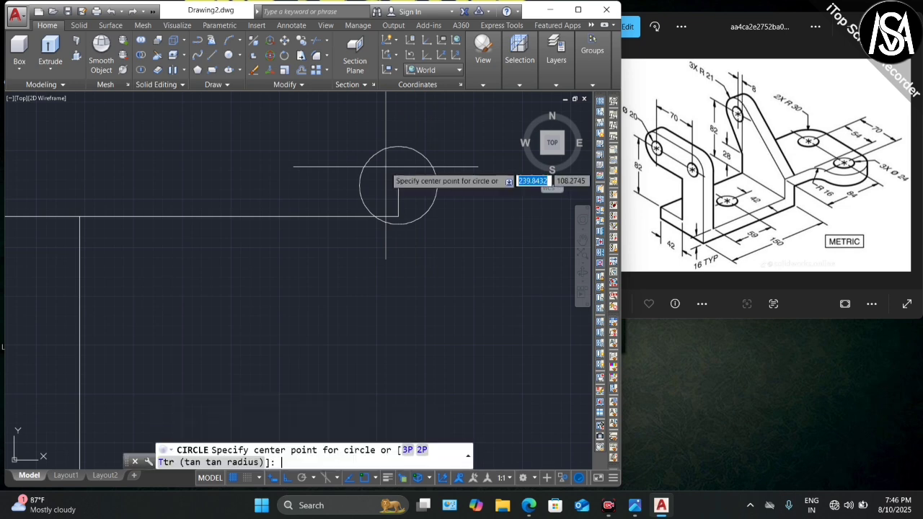
left_click(398, 186)
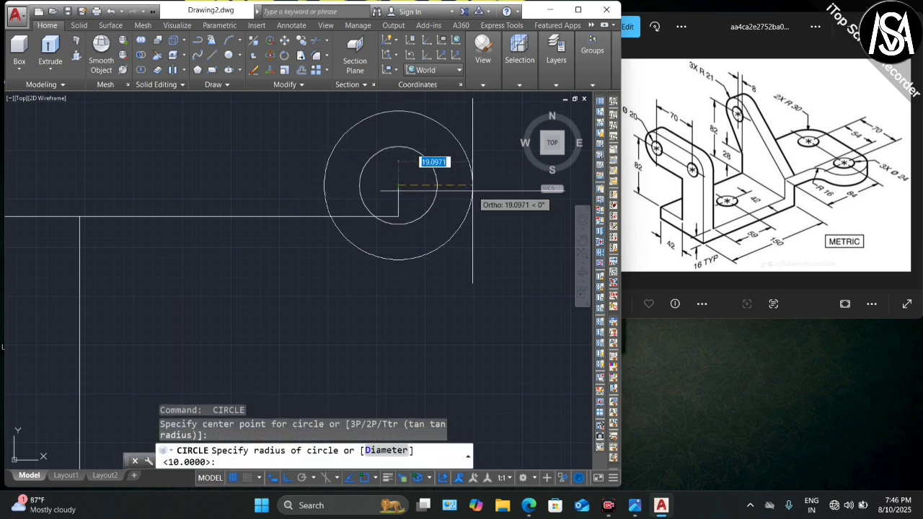
type("21")
key("Return")
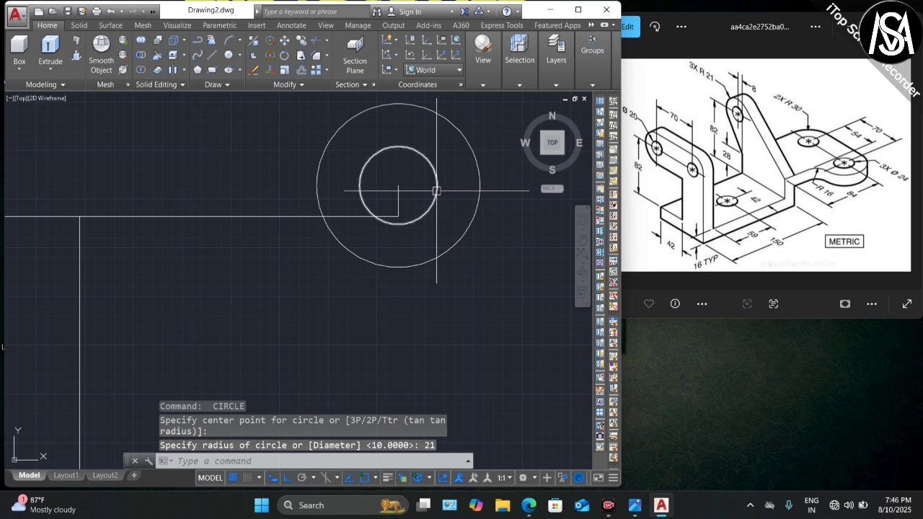
Step: Delete the construction polyline that located the two concentric circles
scroll(432, 191, "down", 3)
key("Escape")
left_click(366, 197)
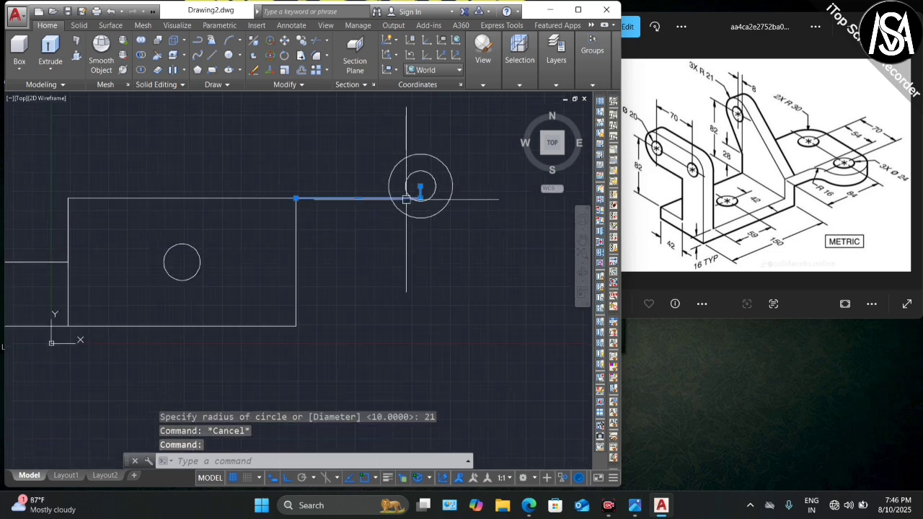
key("Delete")
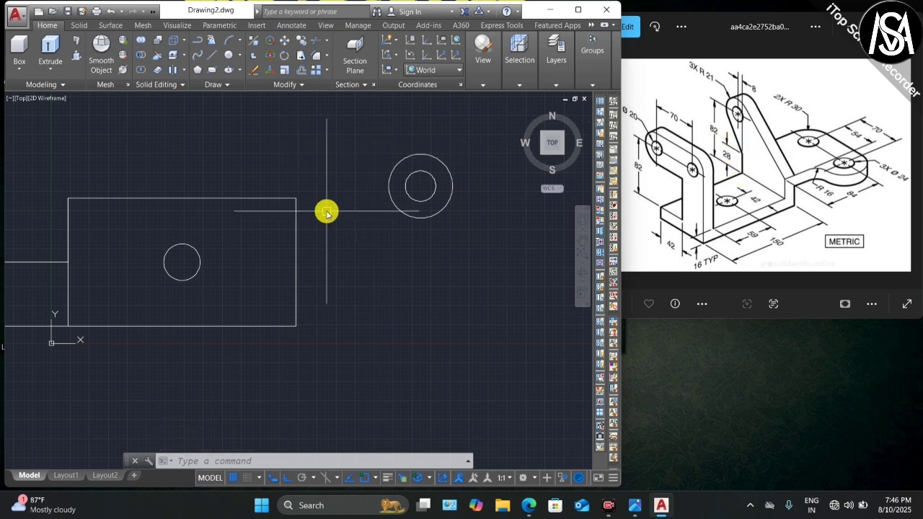
Step: Draw a 28 long horizontal line from the base rectangle's upper-right corner, continued by a sloping line tangent to the radius 21 circle's upper side
type("l")
key("Return")
left_click(296, 198)
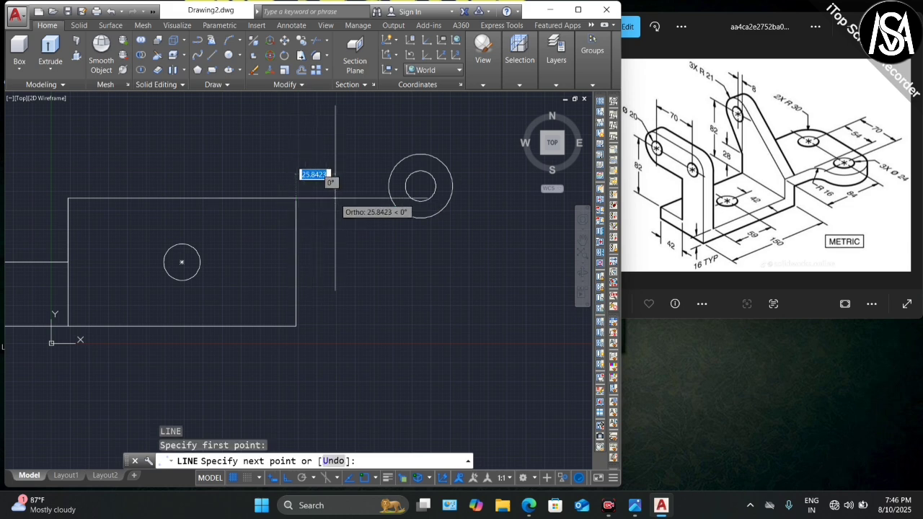
type("28")
key("Return")
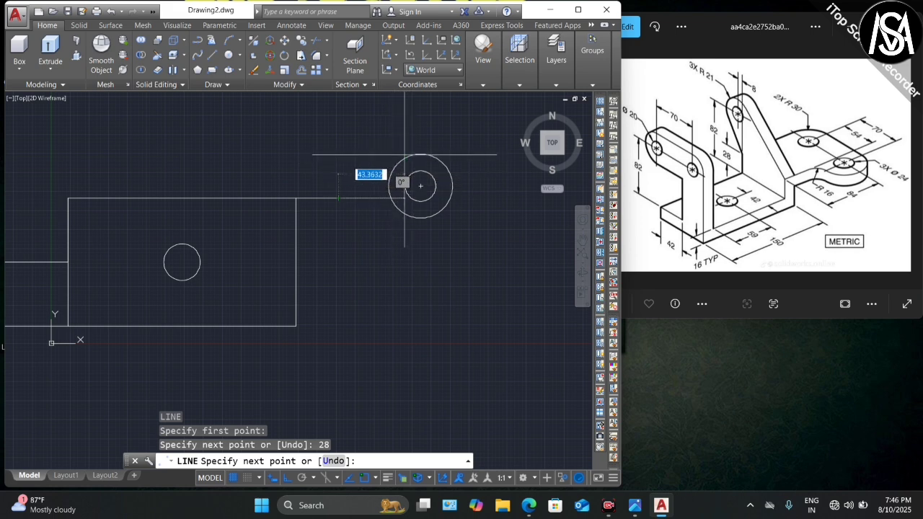
scroll(404, 154, "up", 4)
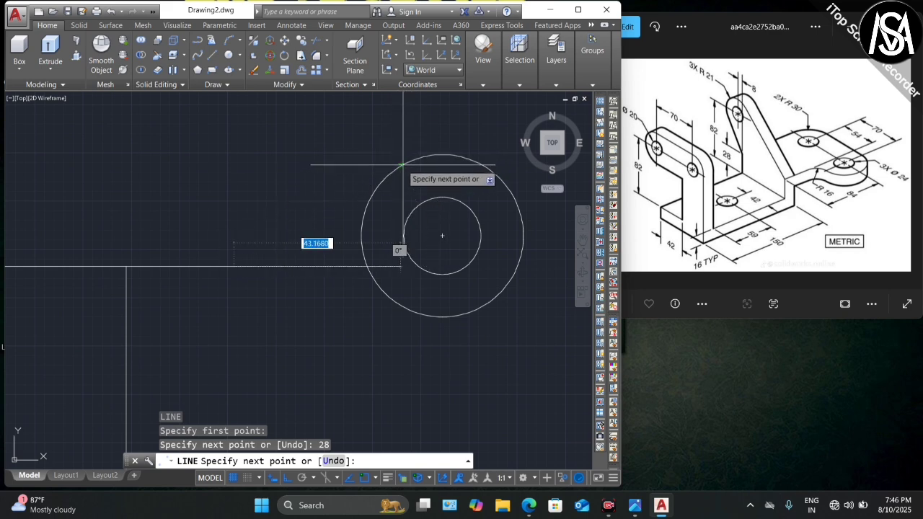
scroll(401, 166, "up", 4)
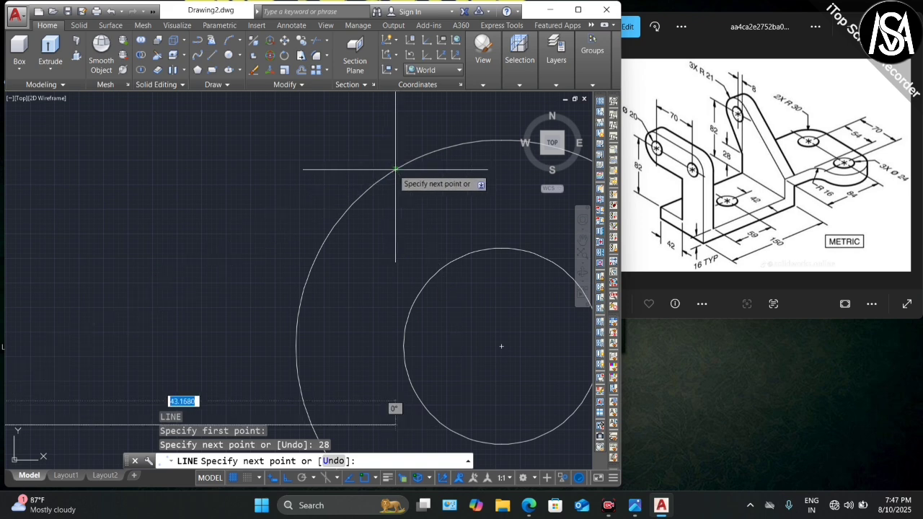
left_click(396, 170)
scroll(339, 189, "down", 4)
key("Escape")
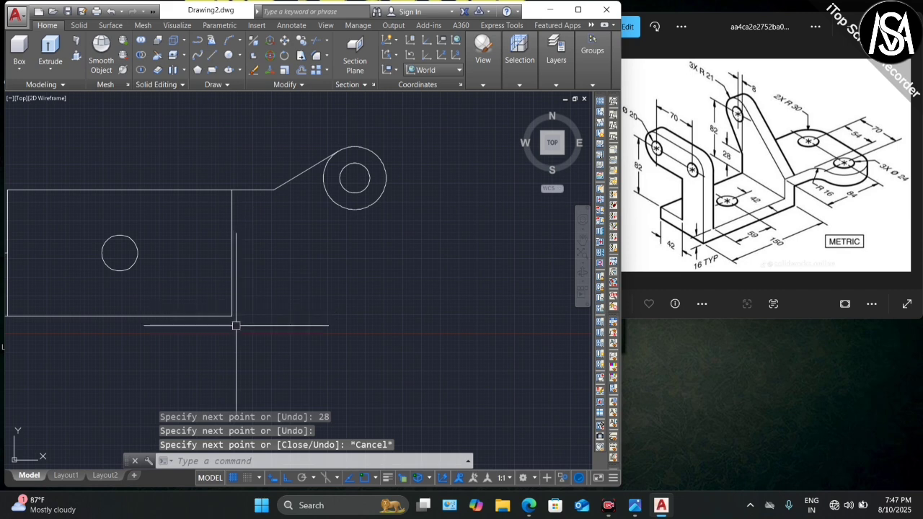
Step: Draw a 28 long horizontal line from the base rectangle's lower-right corner, continued by a sloping line tangent to the radius 21 circle's lower side
type("l")
key("Return")
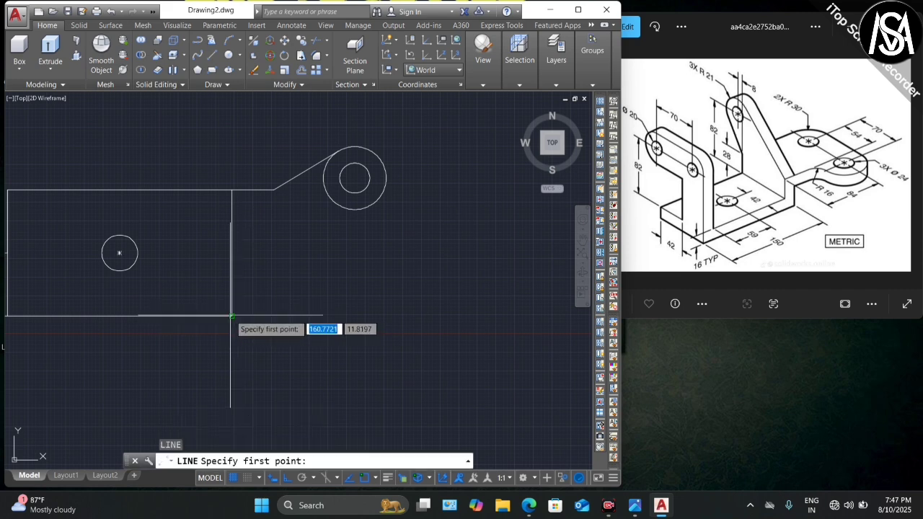
left_click(231, 316)
type("28")
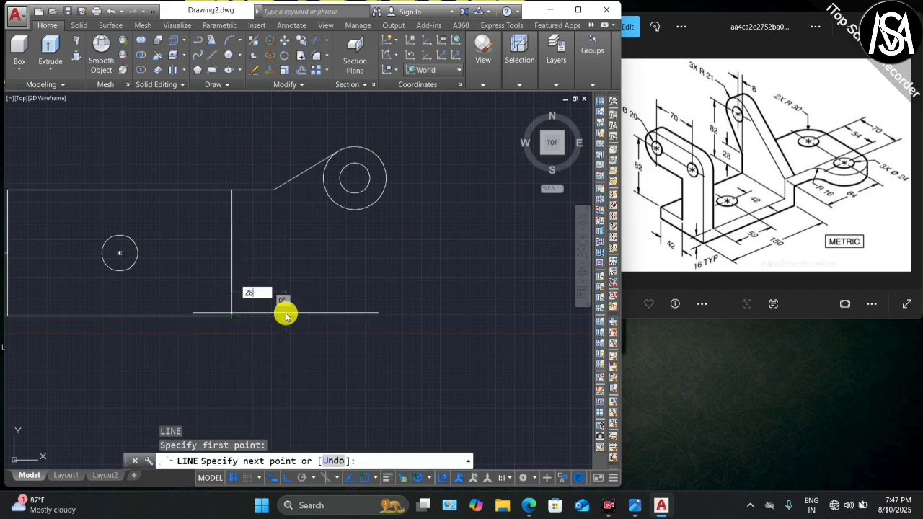
key("Return")
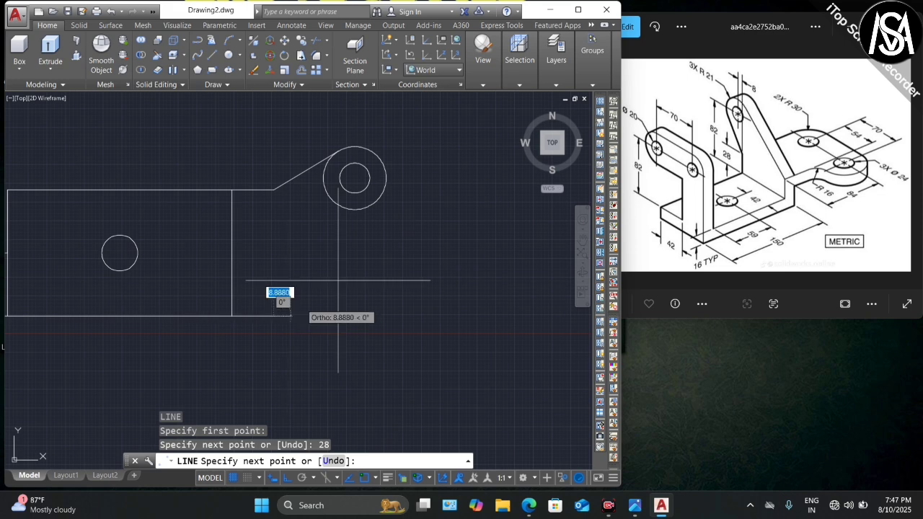
left_click(374, 202)
key("Escape")
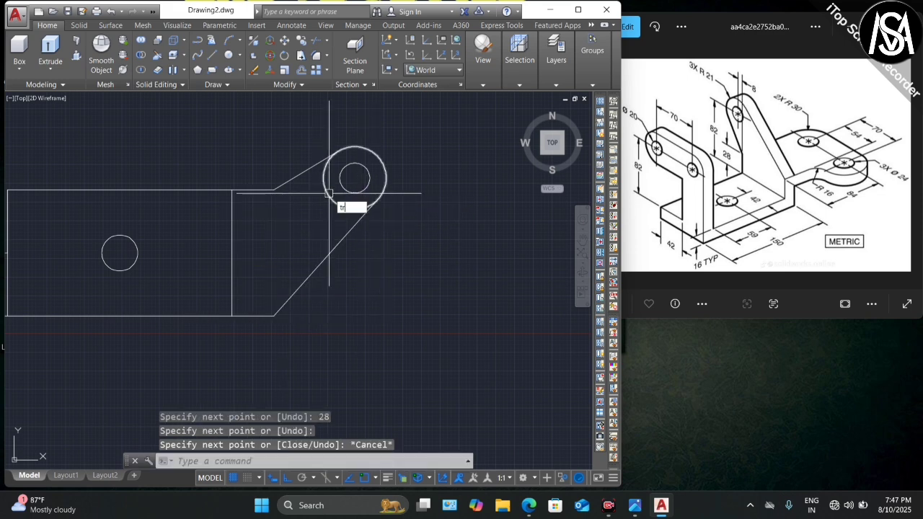
Step: Trim away the inner arc of the radius 21 circle between the two sloping tangent lines
type("tr")
key("Return")
left_click(330, 194)
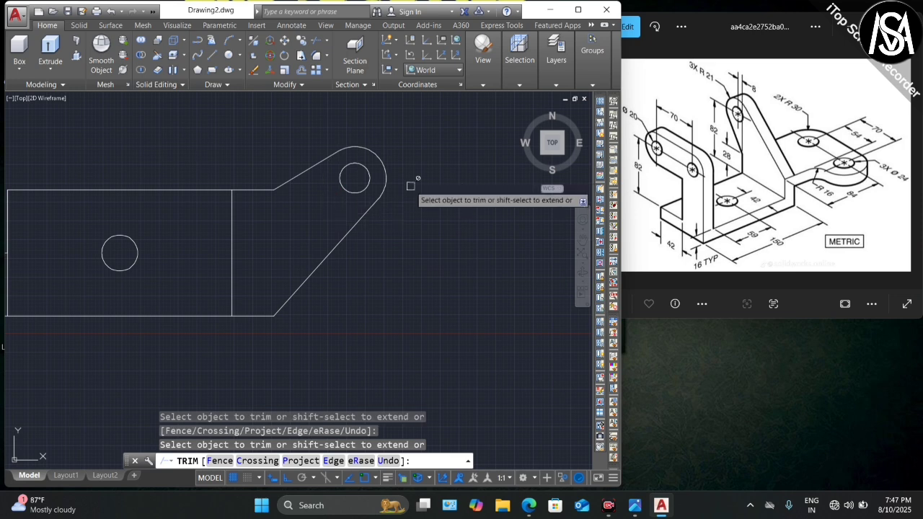
scroll(410, 186, "down", 3)
key("Escape")
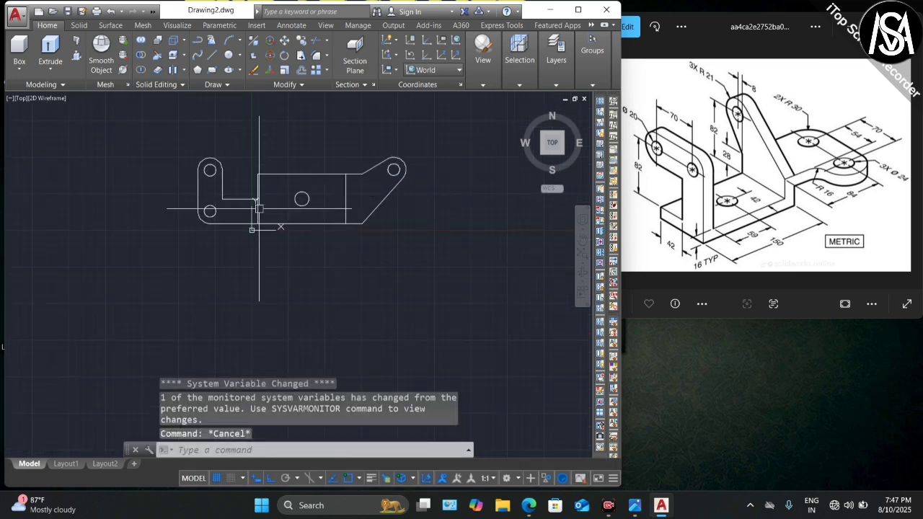
scroll(381, 155, "up", 2)
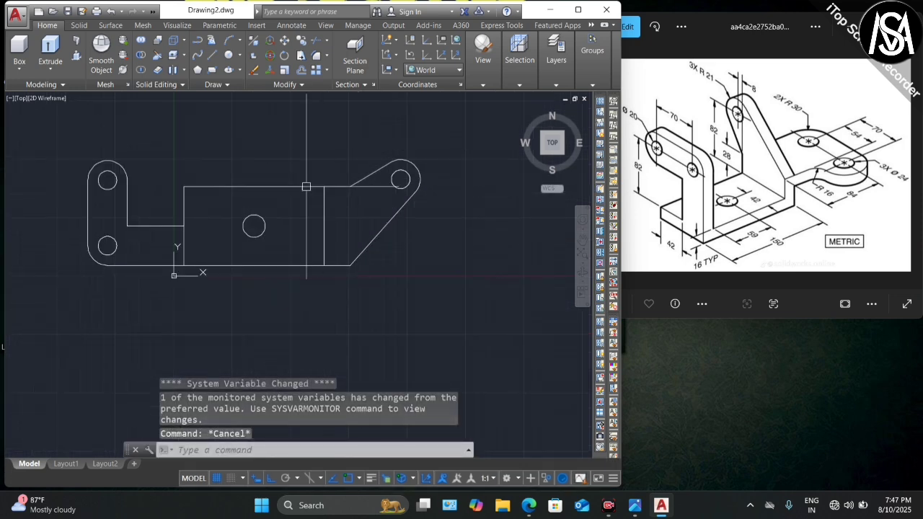
scroll(244, 152, "down", 2)
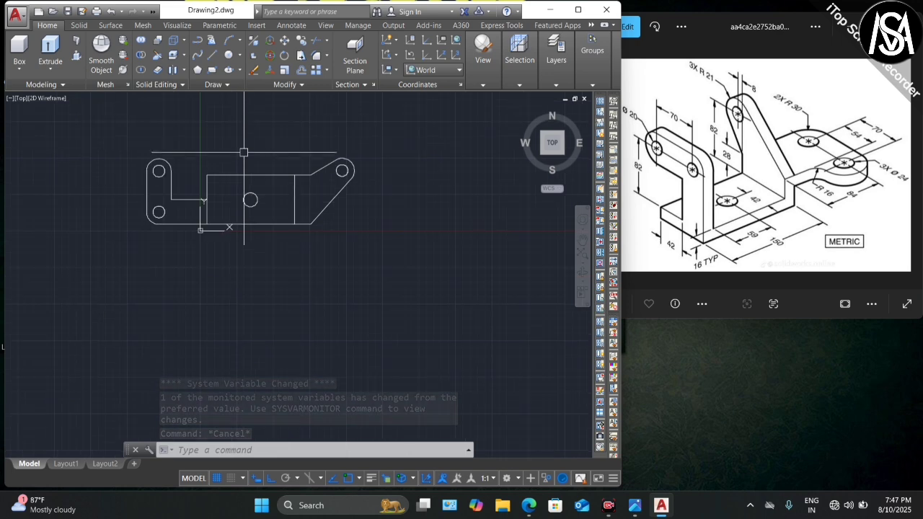
scroll(244, 152, "up", 2)
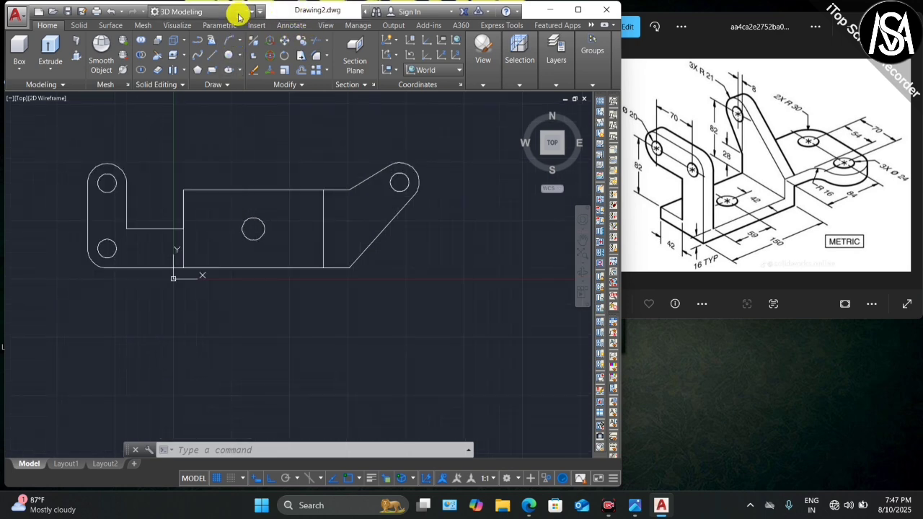
left_click(239, 13)
left_click(250, 13)
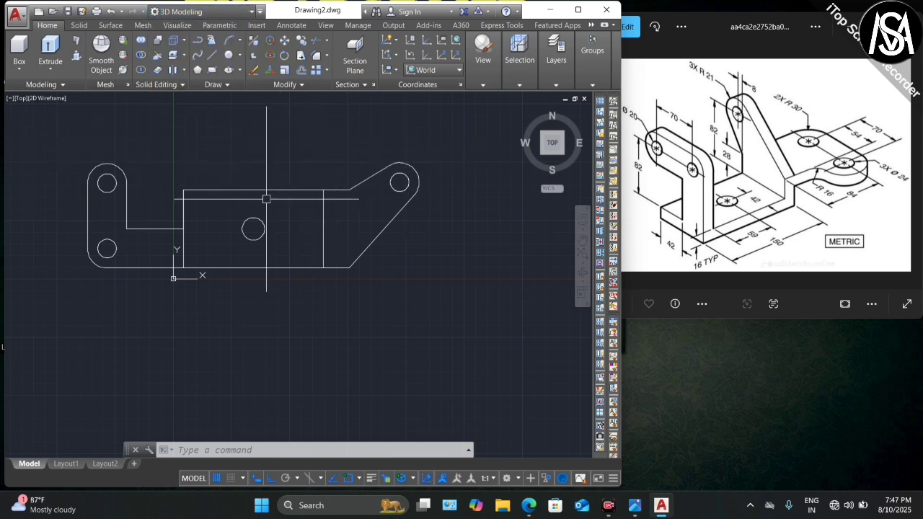
scroll(328, 180, "up", 2)
scroll(329, 179, "down", 2)
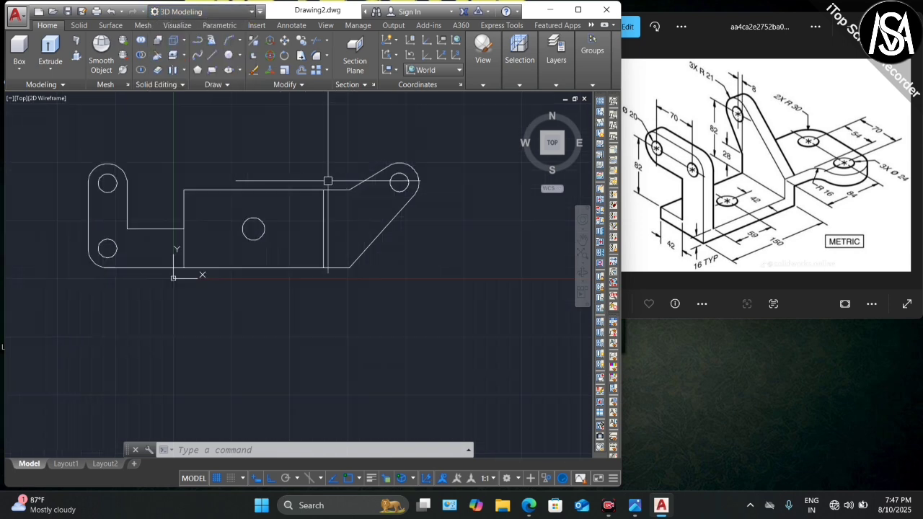
Step: Switch the view to SW Isometric and the visual style to Shades of Gray
left_click(540, 153)
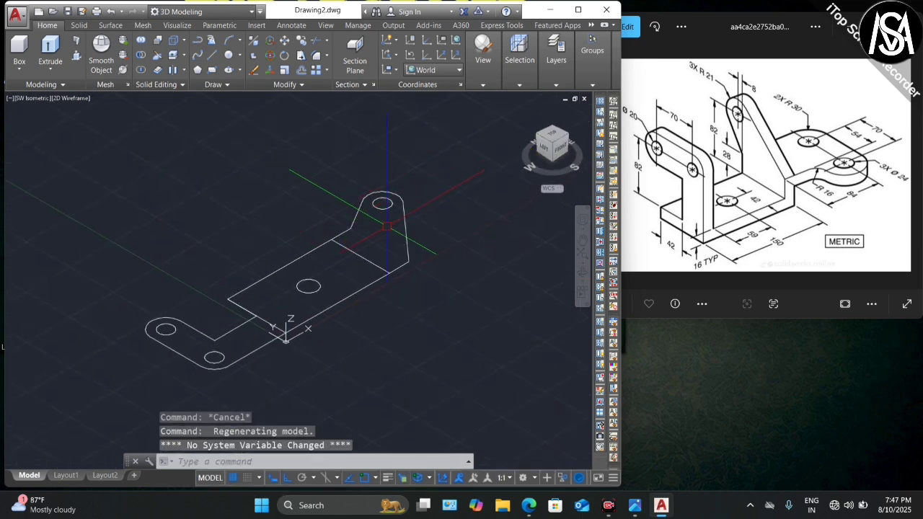
left_click(68, 99)
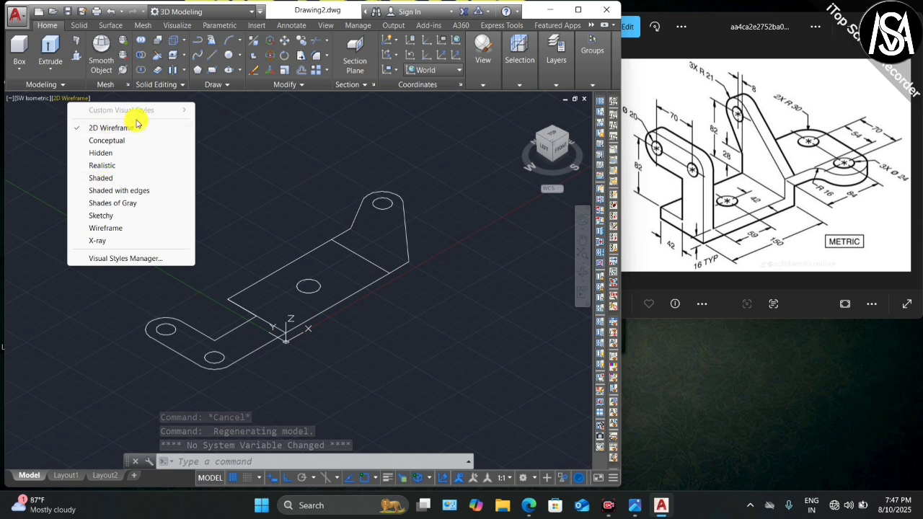
left_click(118, 204)
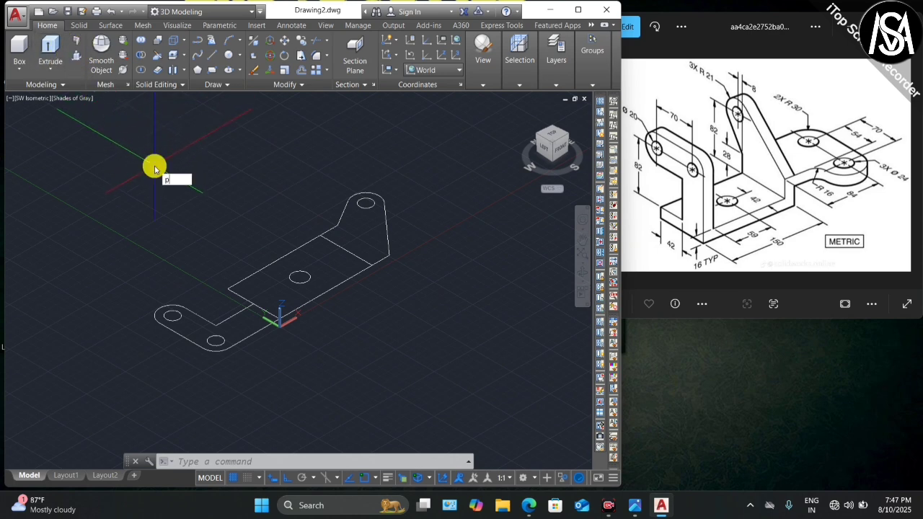
Step: Extrude the base rectangle area around its hole upward by 16 with Presspull
type("S")
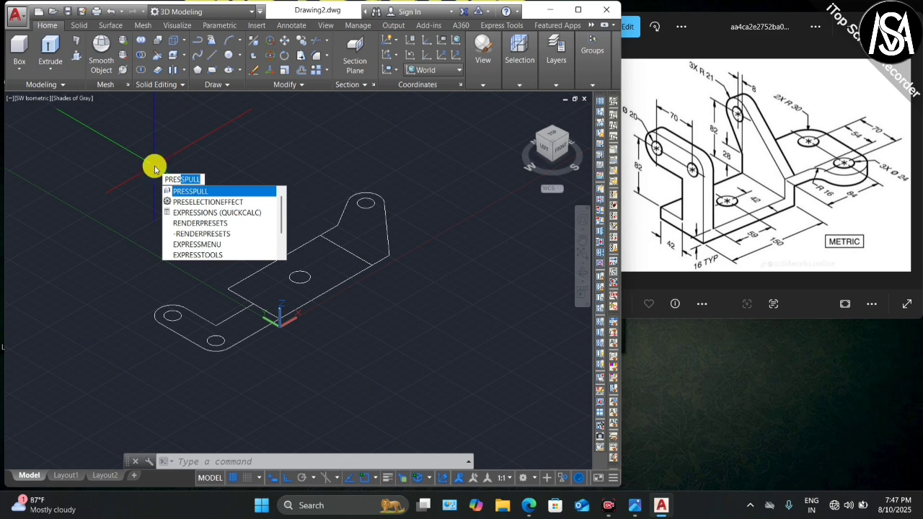
key("Return")
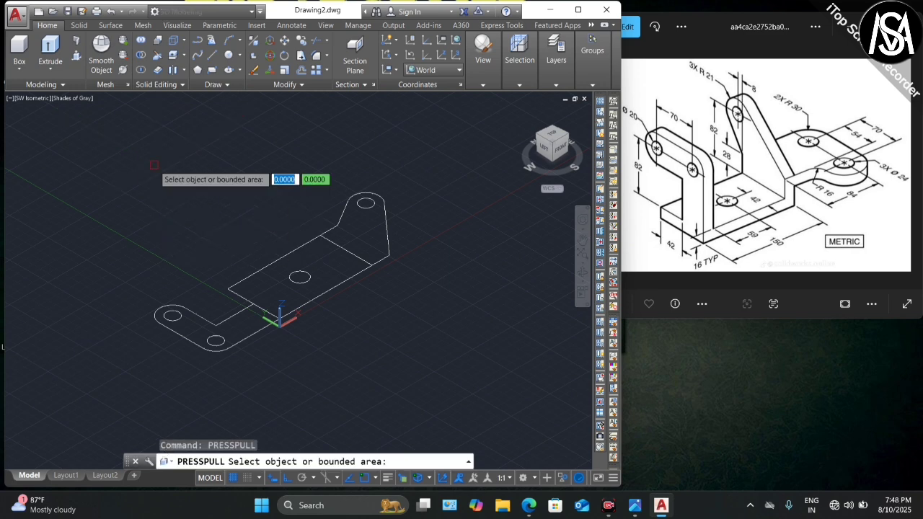
left_click(283, 295)
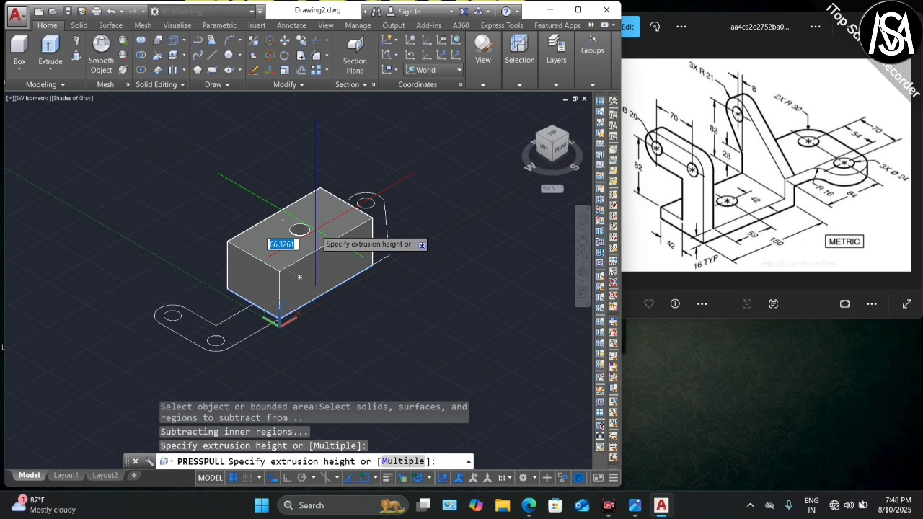
key("Return")
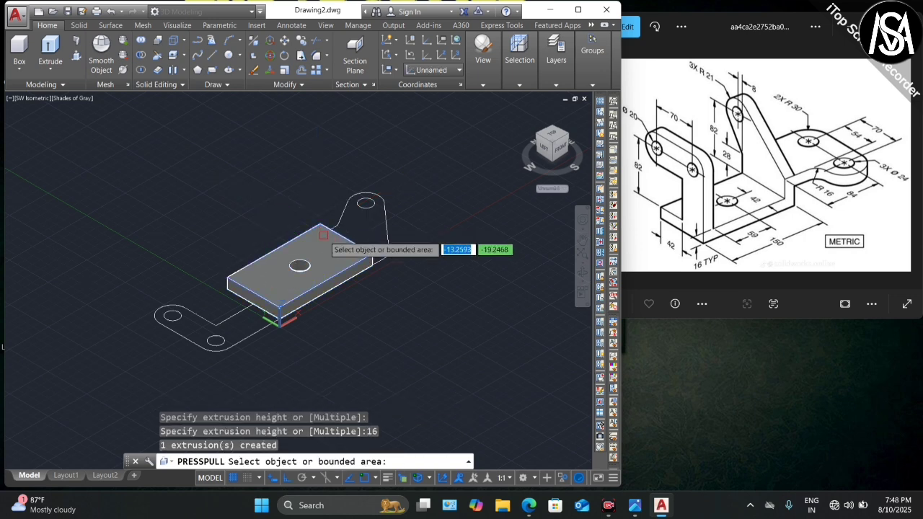
Step: Extrude the angled arm profile and the L-shaped arm profile by 16 each with Presspull, keeping their holes open
left_click(377, 225)
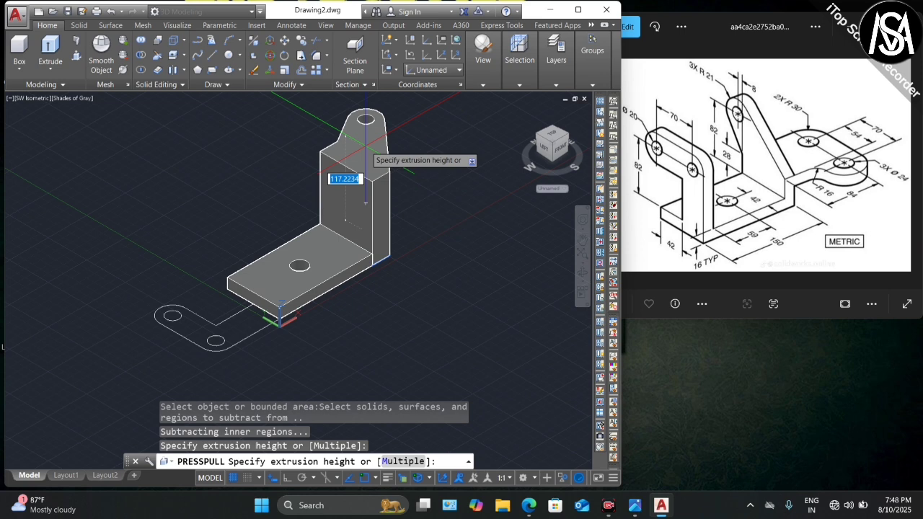
type("16")
key("Return")
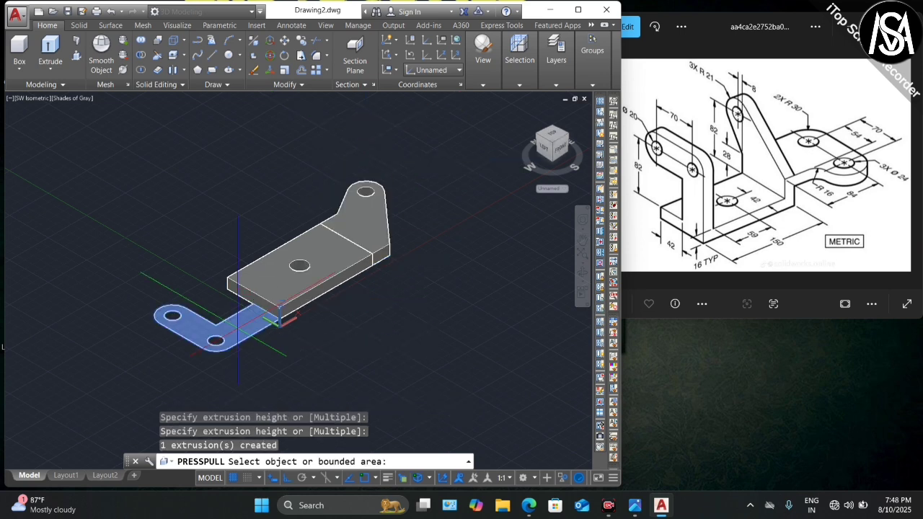
left_click(232, 324)
type("16")
key("Return")
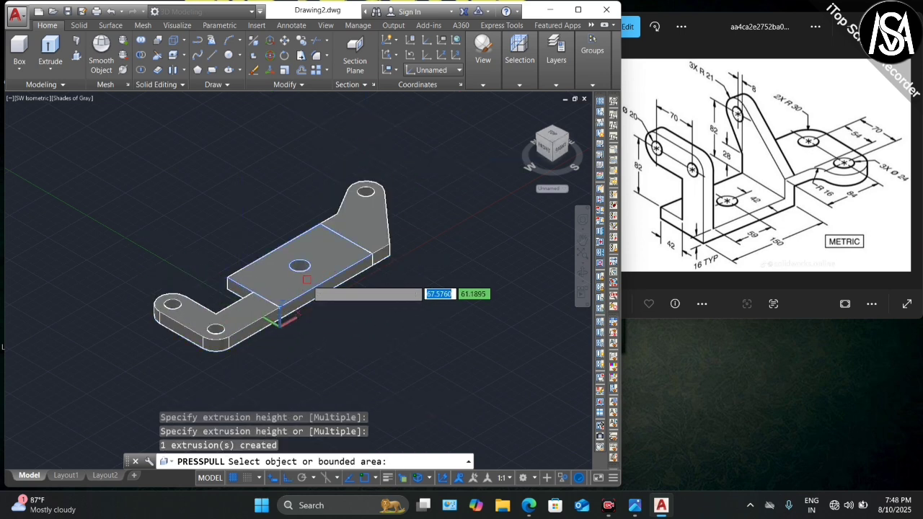
key("Return")
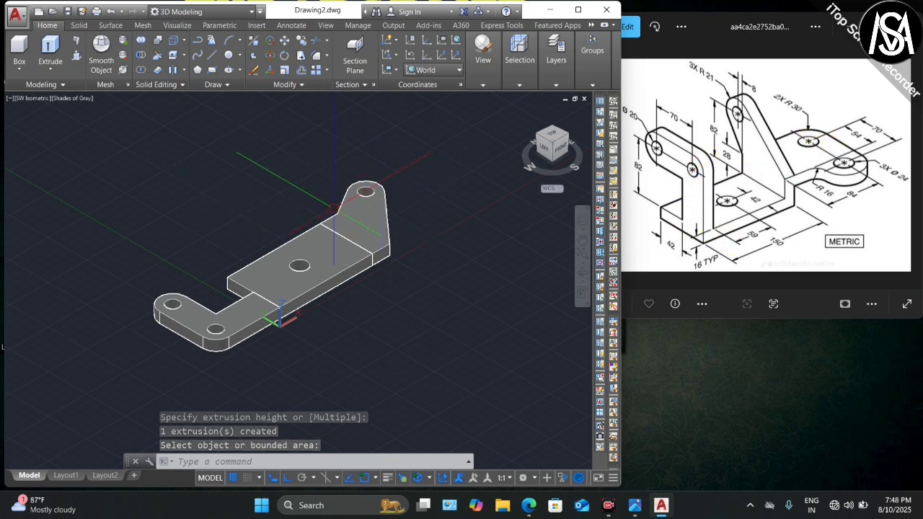
Step: Rotate the L-shaped arm solid 90 degrees about the Y axis with 3D Rotate so its two-hole leg is raised
scroll(348, 306, "up", 2)
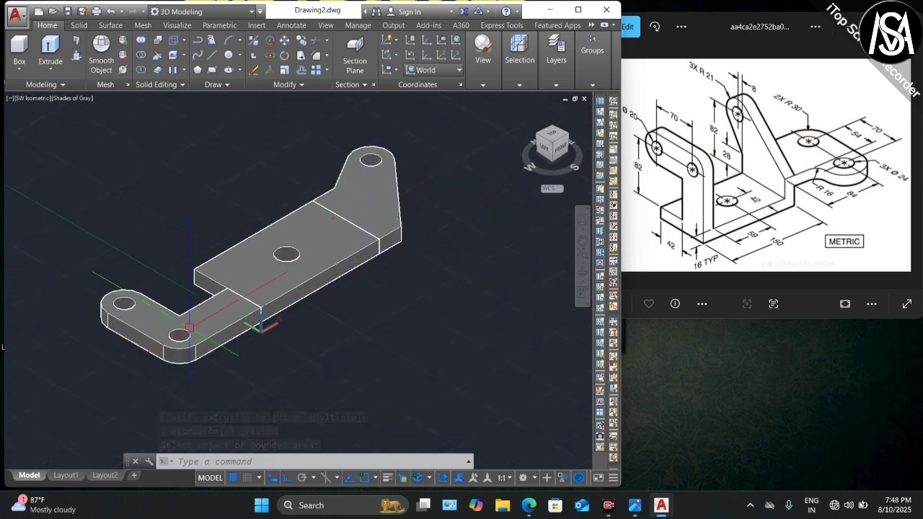
left_click(195, 324)
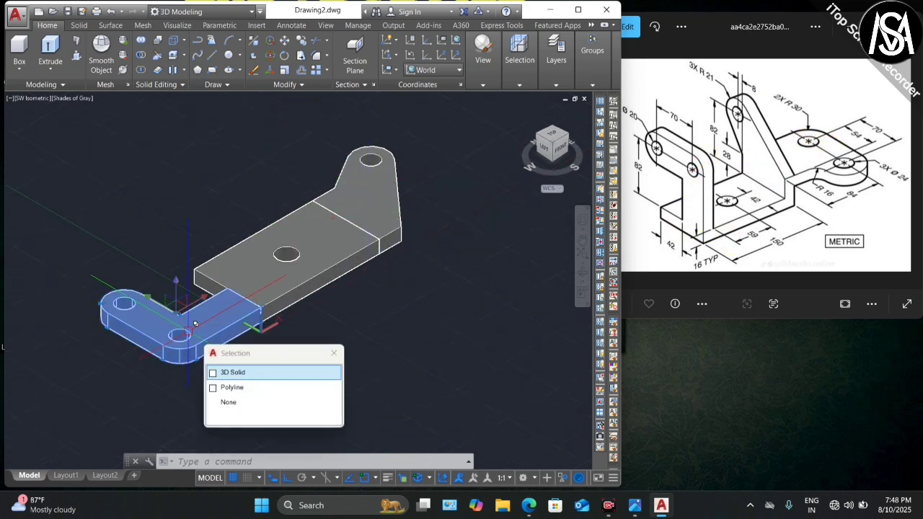
left_click(274, 58)
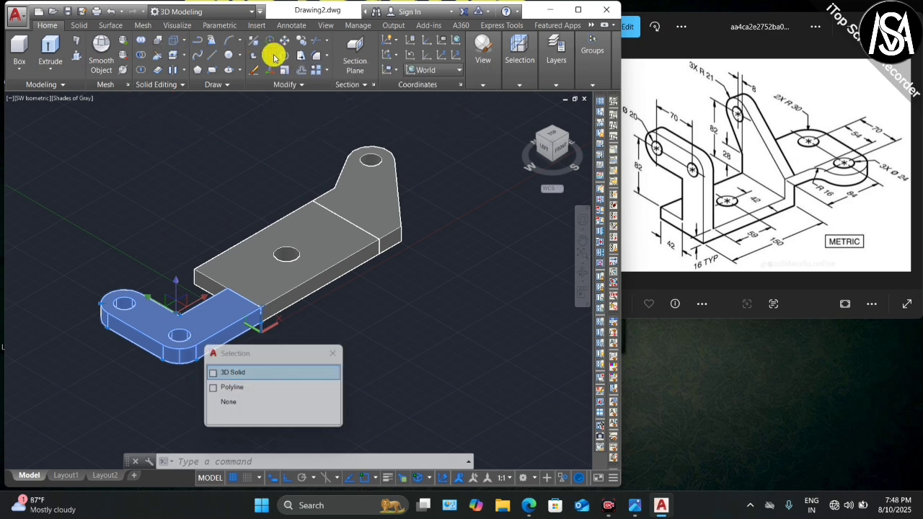
scroll(261, 147, "down", 4)
scroll(219, 230, "up", 3)
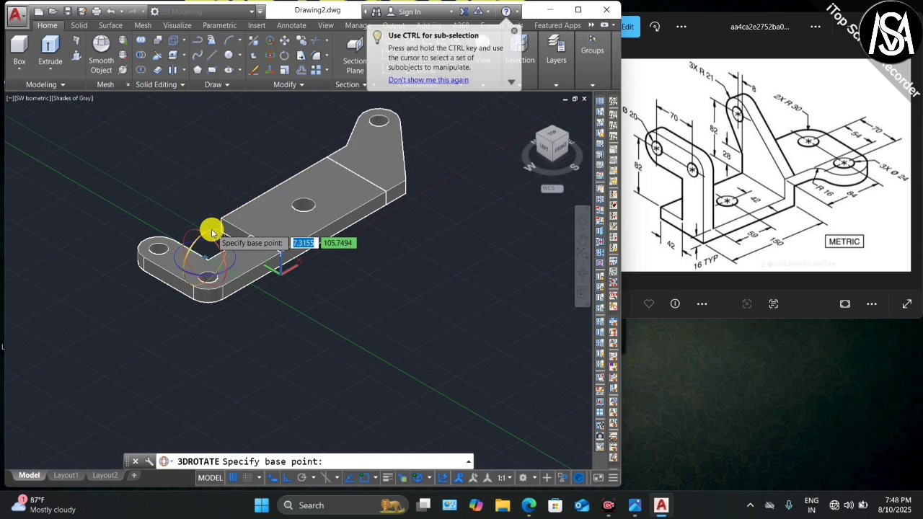
left_click(213, 232)
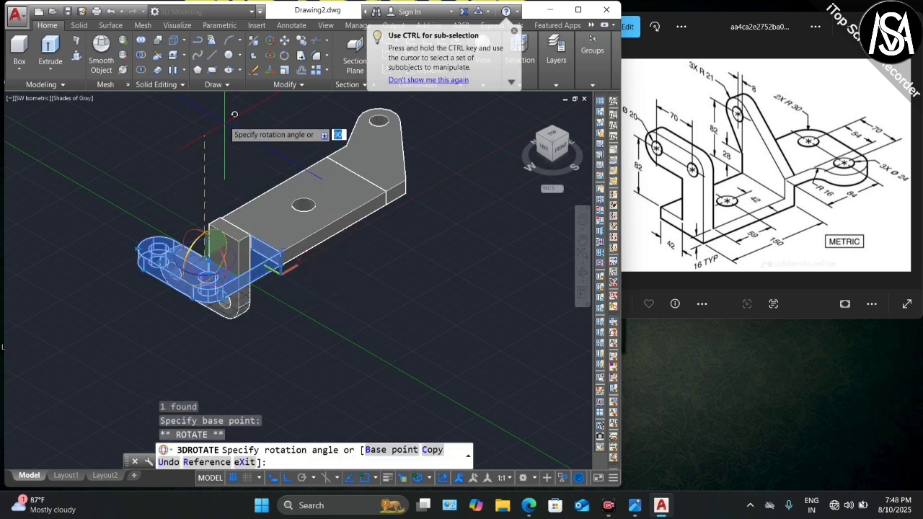
left_click(218, 338)
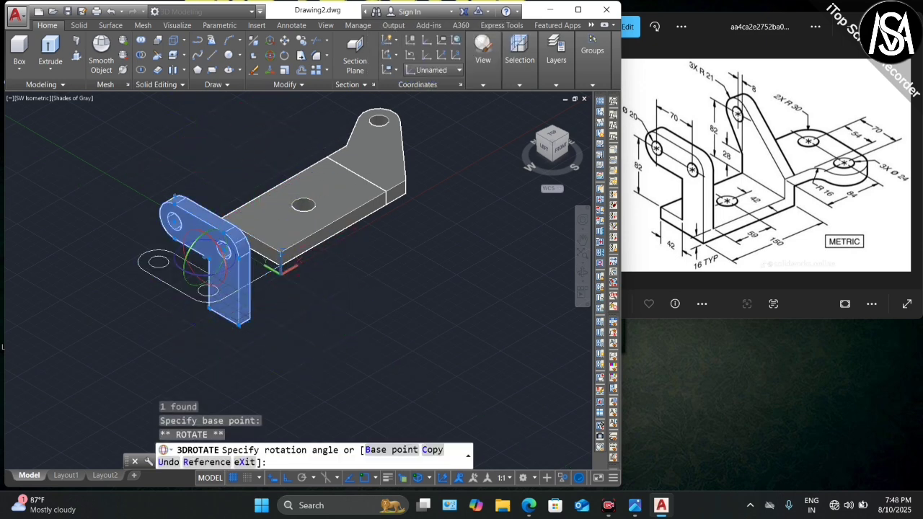
Step: Move the upright L-shaped arm from its bottom front corner onto the base plate's top front corner
scroll(237, 323, "up", 3)
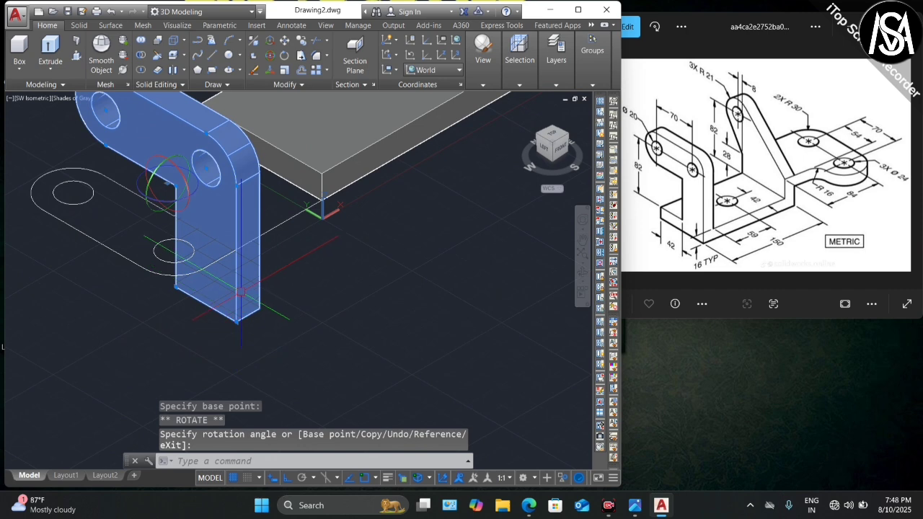
type("M")
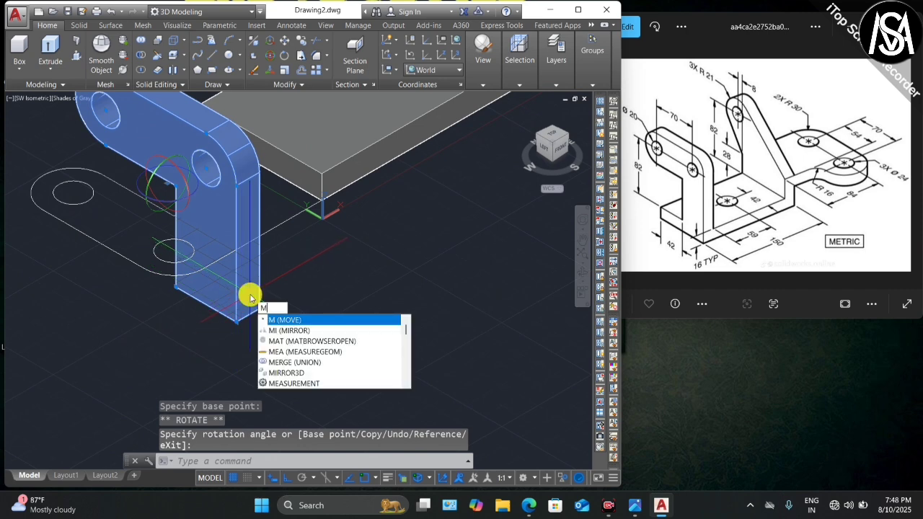
key("Return")
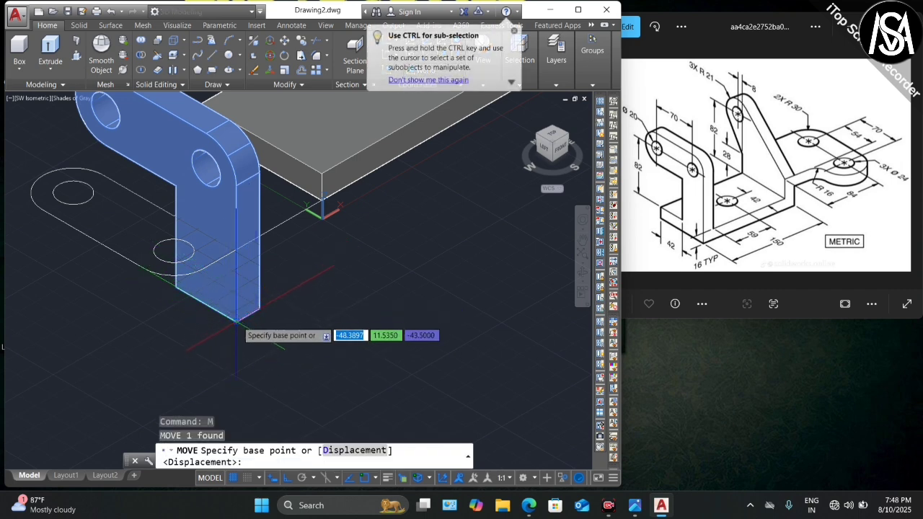
left_click(237, 317)
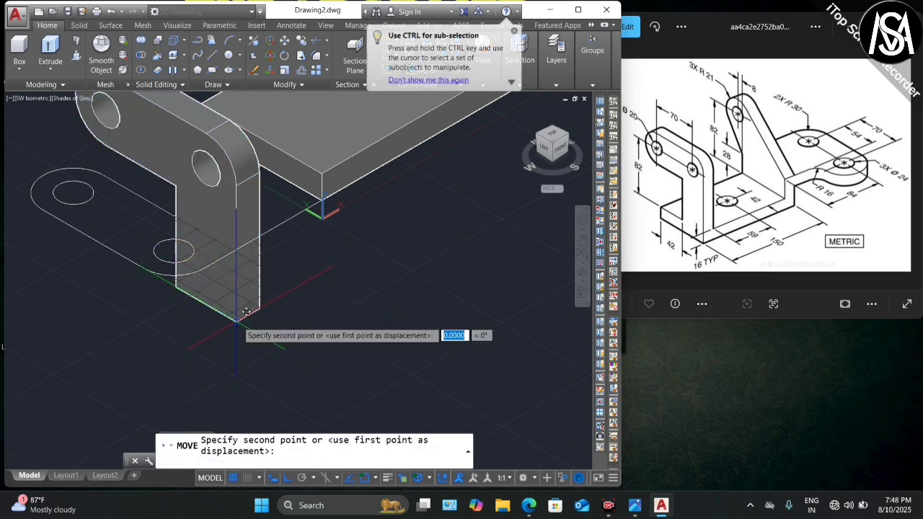
left_click(322, 173)
scroll(235, 270, "down", 4)
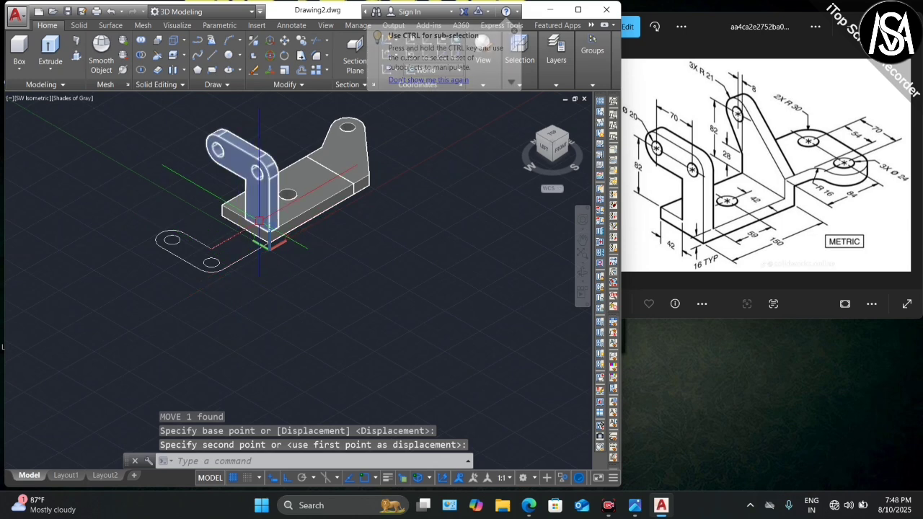
Step: Rotate the angled arm solid 90 degrees about the Y axis with 3D Rotate so it stands upright
scroll(364, 205, "down", 1)
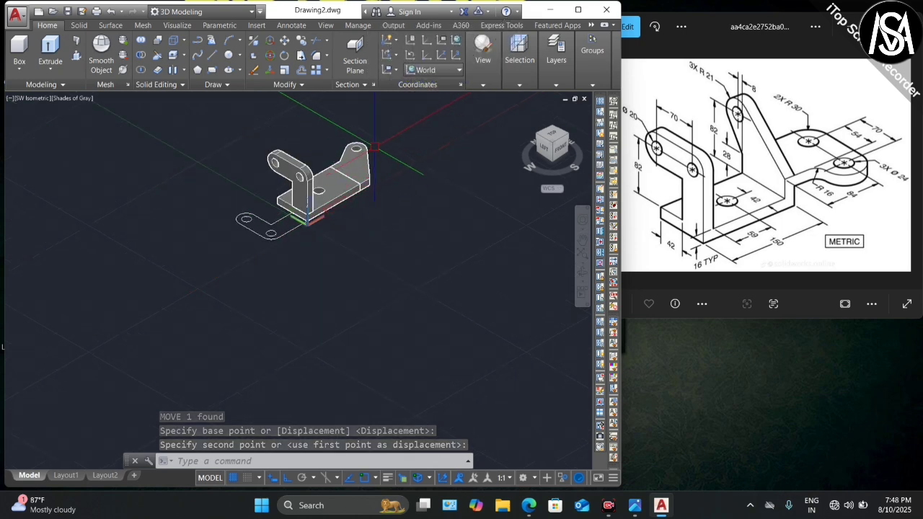
scroll(336, 187, "up", 4)
left_click(336, 187)
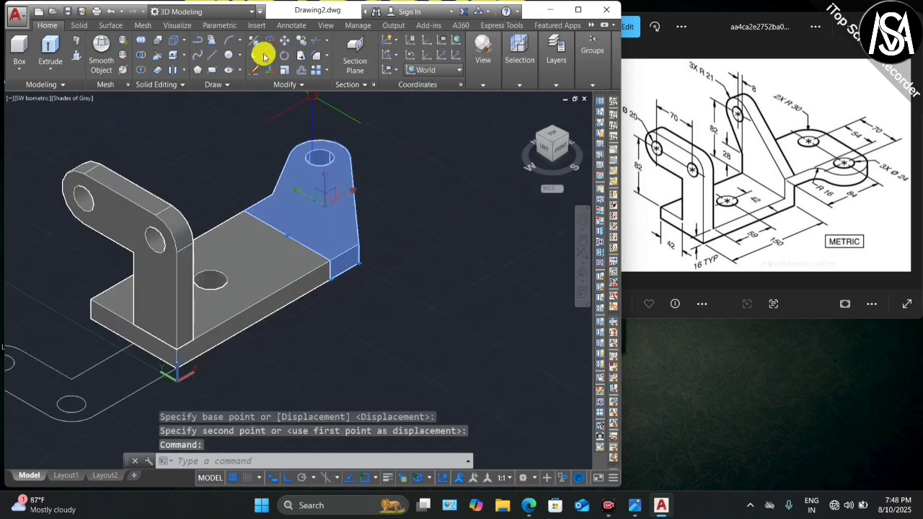
left_click(276, 56)
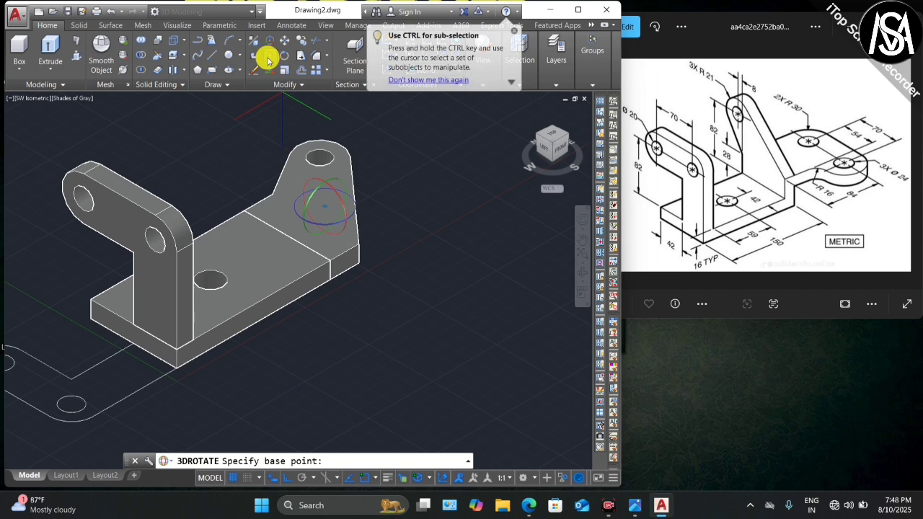
left_click(318, 186)
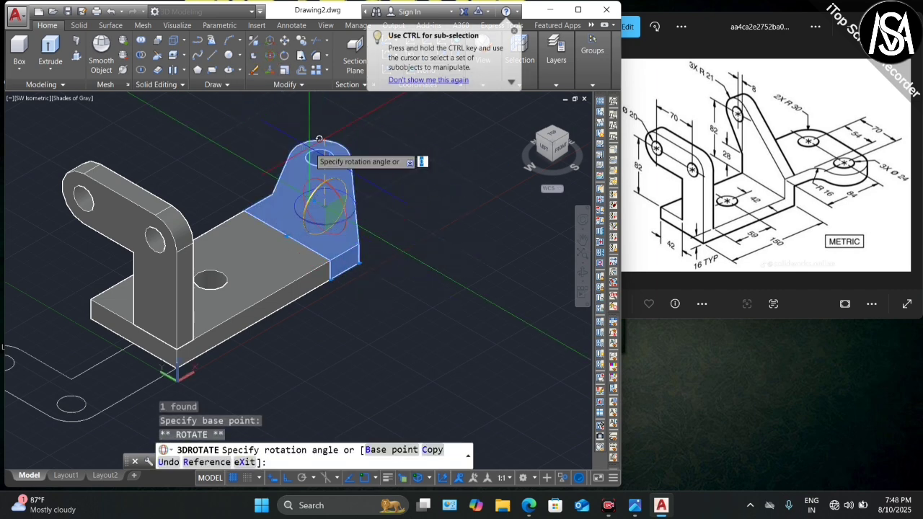
left_click(319, 99)
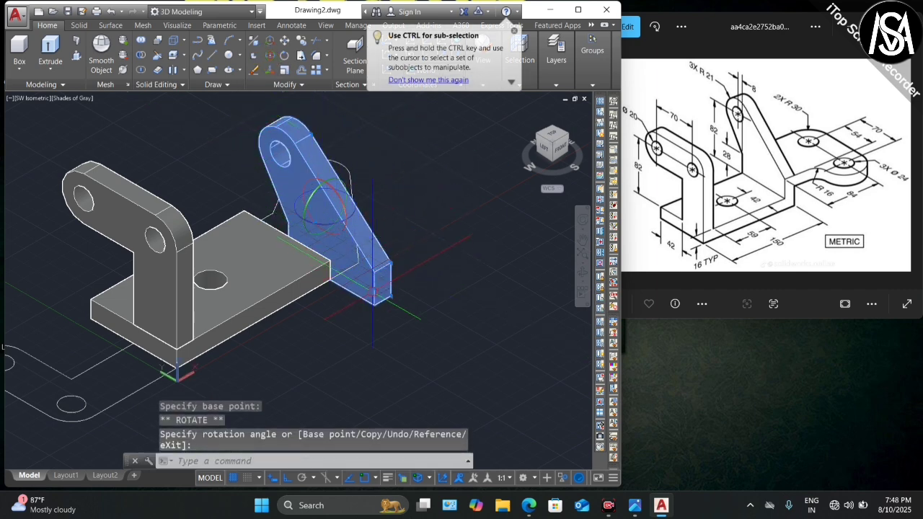
Step: Move the upright angled arm from its outer bottom front corner onto the top front corner at the base plate's far end
scroll(386, 313, "up", 4)
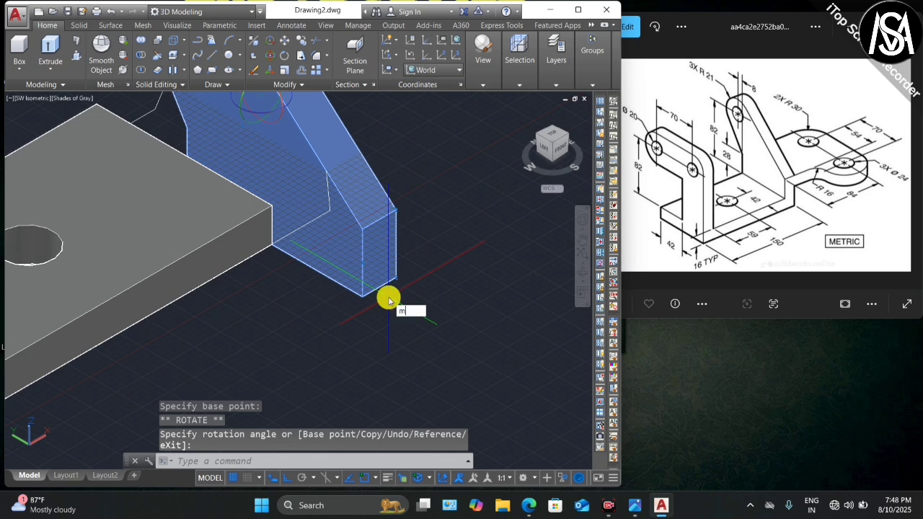
key("Return")
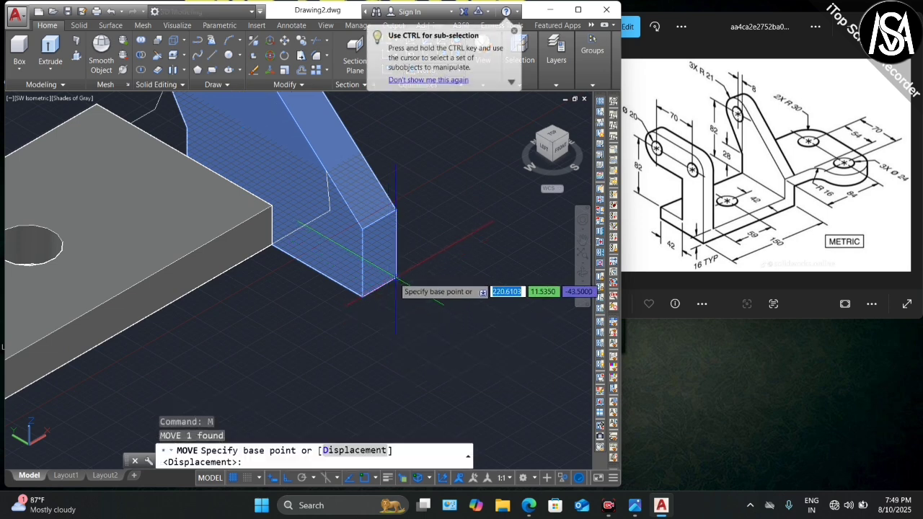
left_click(395, 277)
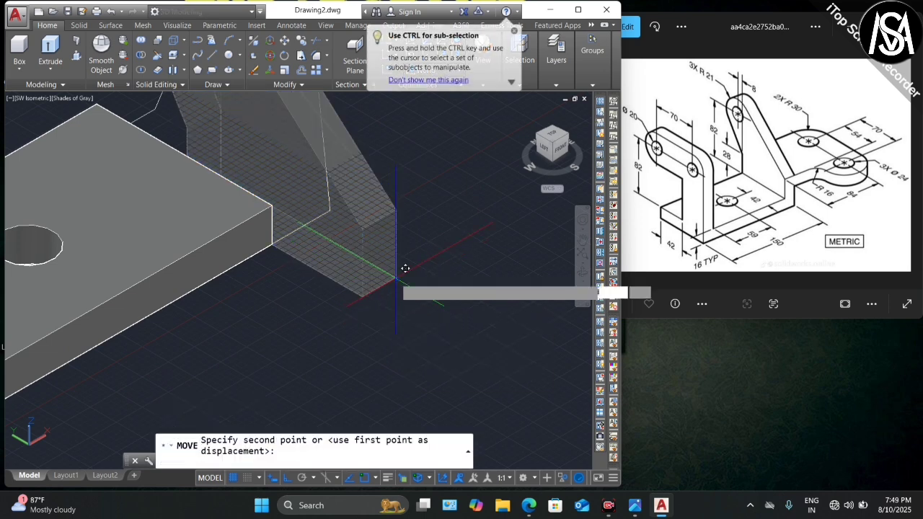
left_click(278, 202)
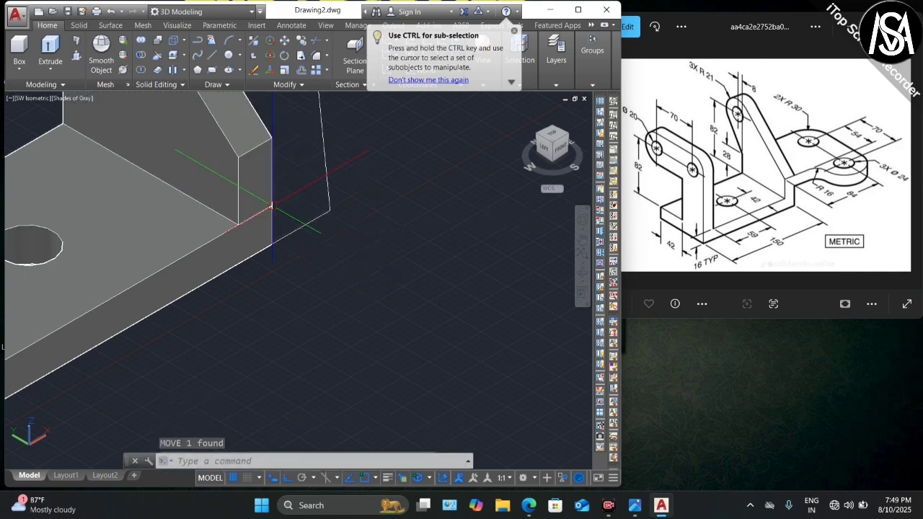
scroll(352, 250, "down", 3)
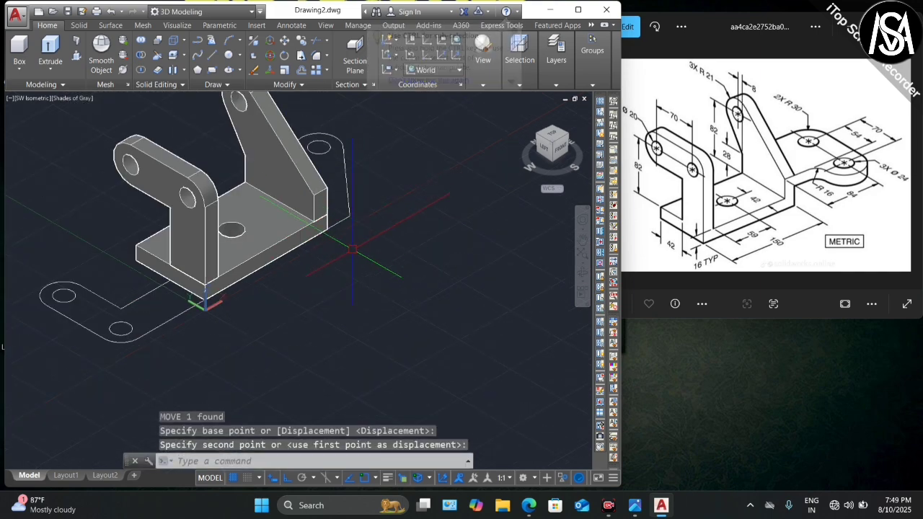
Step: Erase the leftover 2D outline and hole circle of the angled arm beside the base plate
left_click(583, 276)
left_click_drag(474, 267, 376, 221)
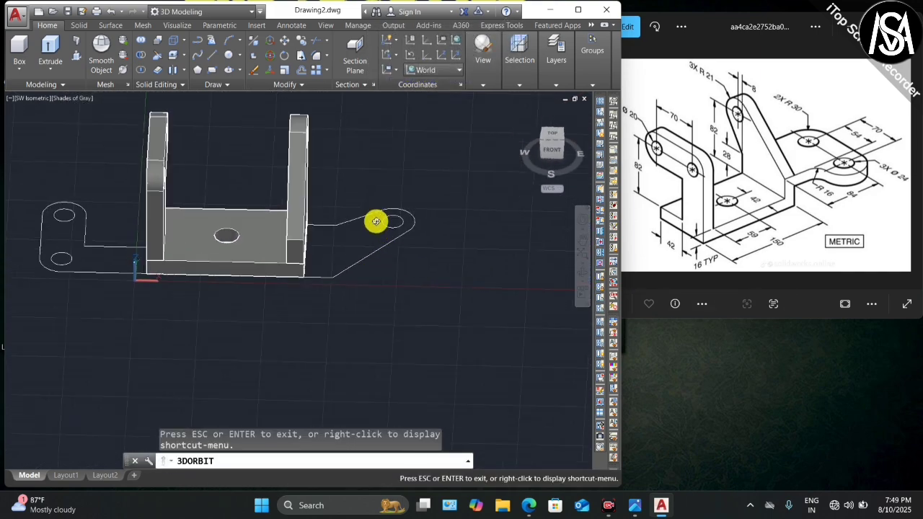
key("Escape")
left_click(430, 172)
left_click(315, 284)
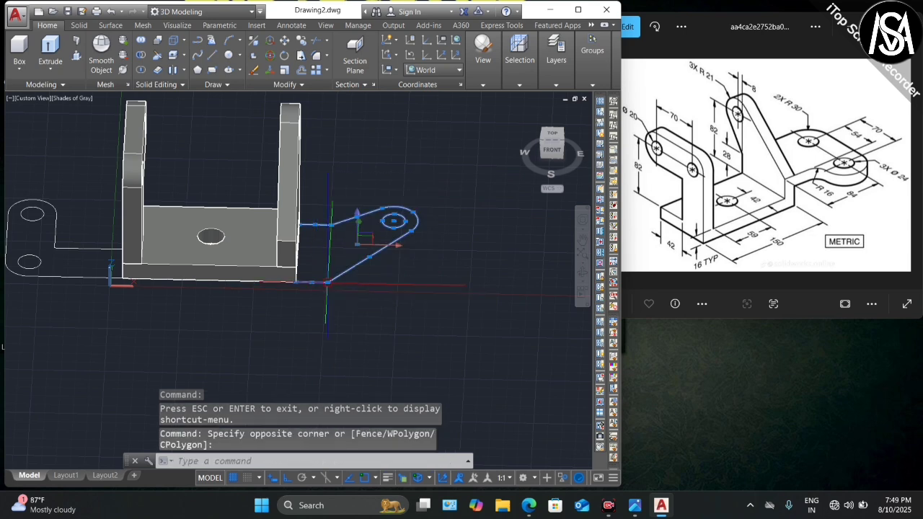
key("Delete")
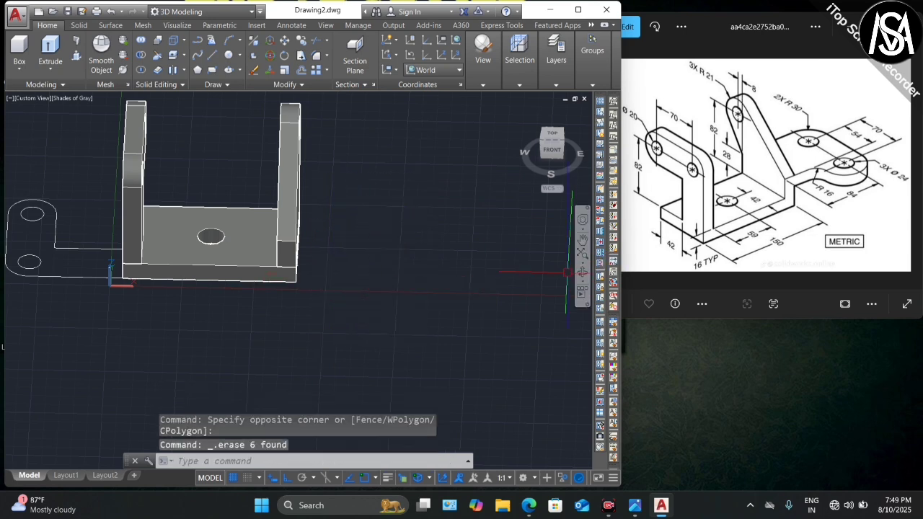
Step: End object isolation to bring back the hidden two-hole plate profile
left_click(580, 276)
left_click_drag(469, 289, 432, 263)
left_click_drag(274, 295, 313, 219)
key("Escape")
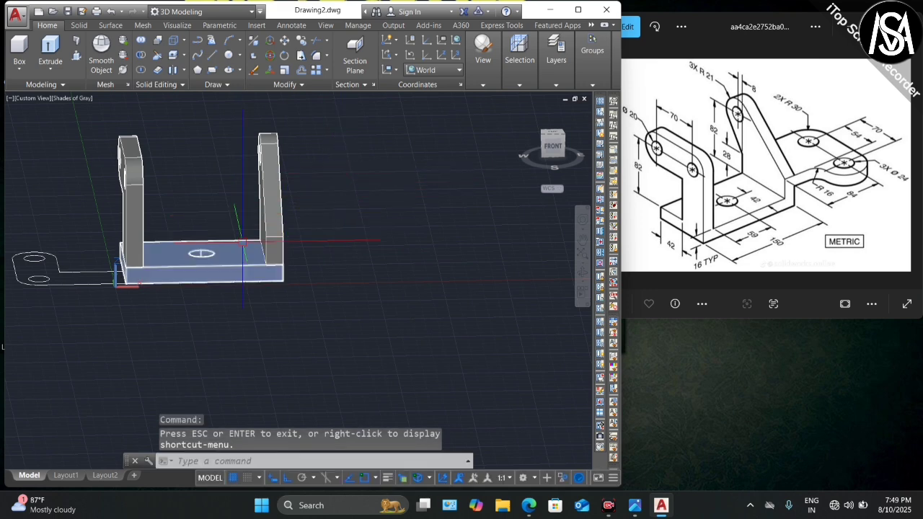
right_click(244, 245)
mouse_move(288, 301)
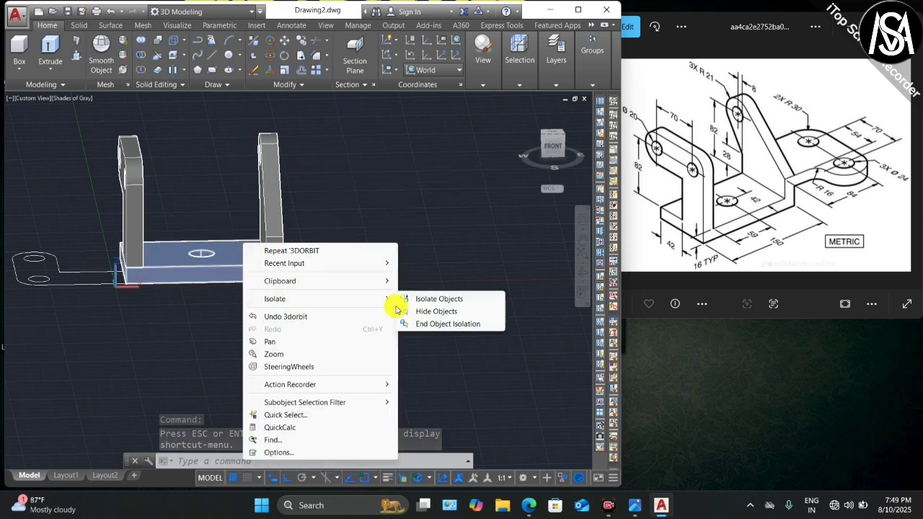
left_click(459, 326)
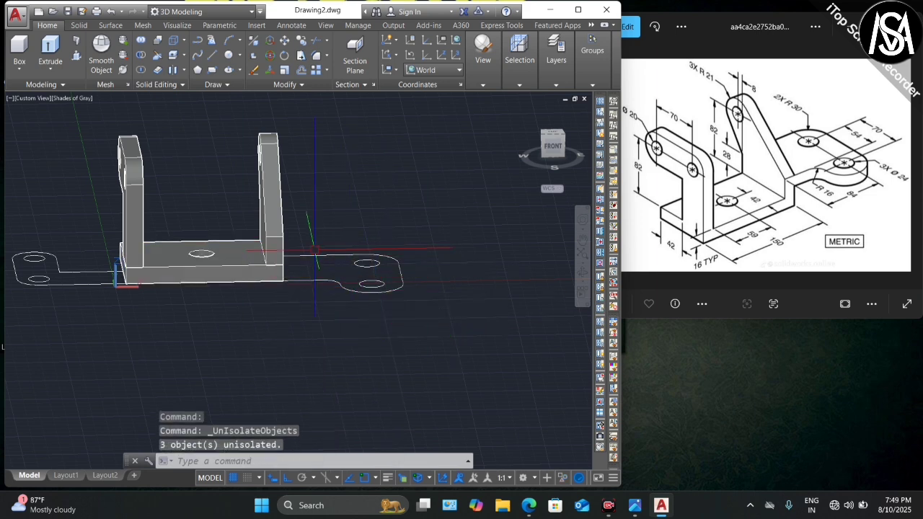
Step: Extrude the two-hole plate profile upward by 16 with Presspull, keeping both holes open
left_click(580, 270)
left_click_drag(282, 268, 364, 224)
key("Escape")
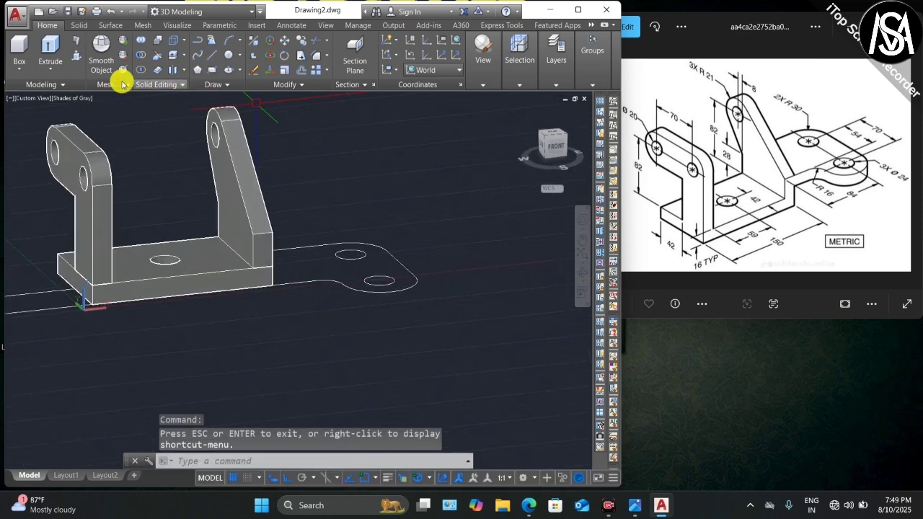
left_click(76, 42)
left_click(320, 259)
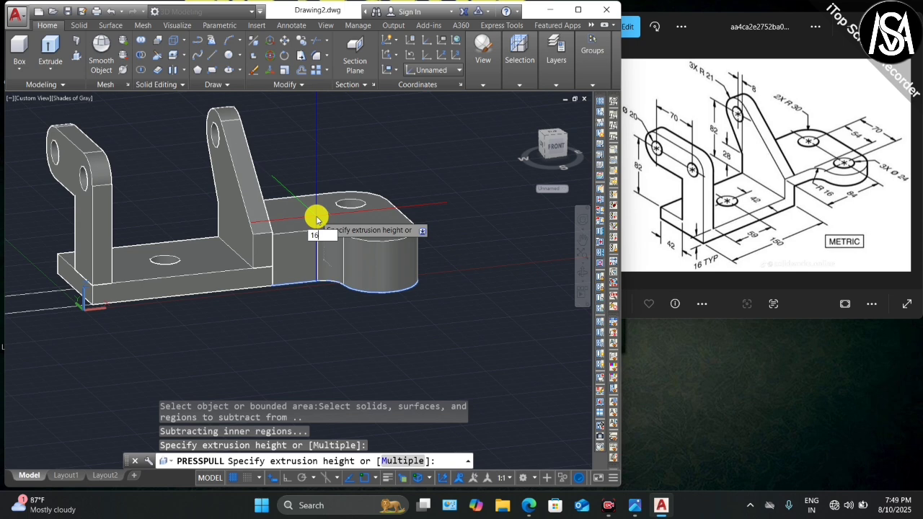
key("Return")
scroll(401, 217, "down", 2)
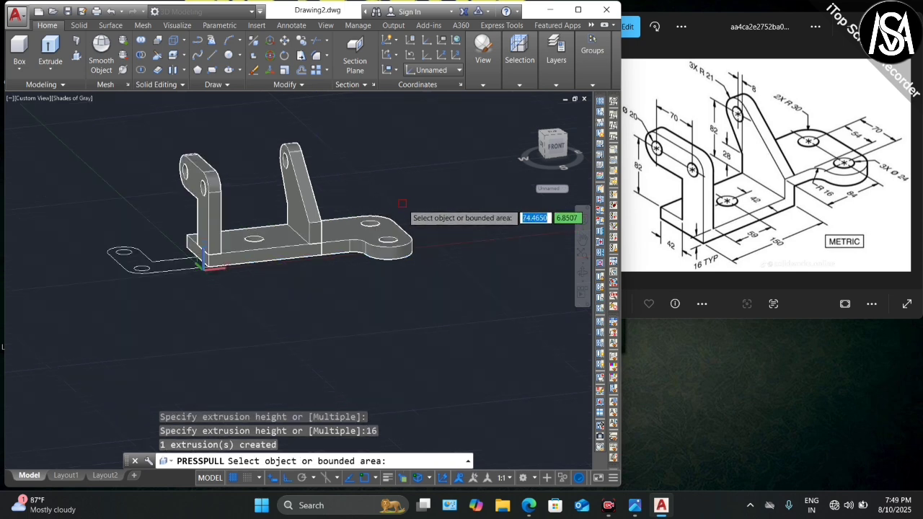
key("Escape")
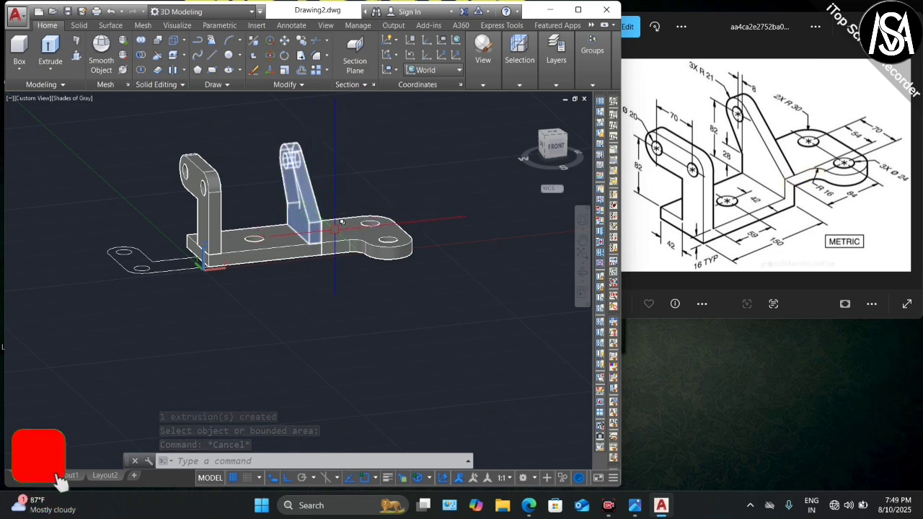
Step: Move the two-hole plate up 28 from its top front corner to the lower end of the angled arm's sloped edge
left_click(370, 229)
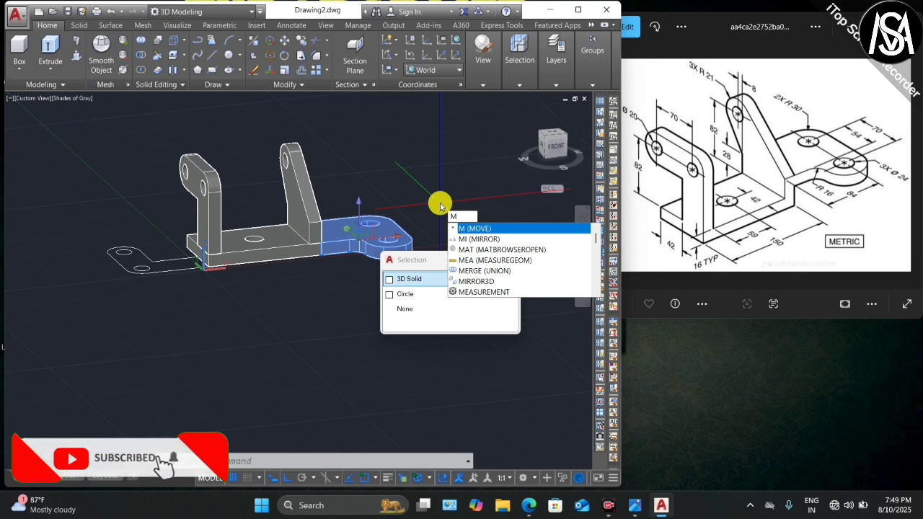
key("Return")
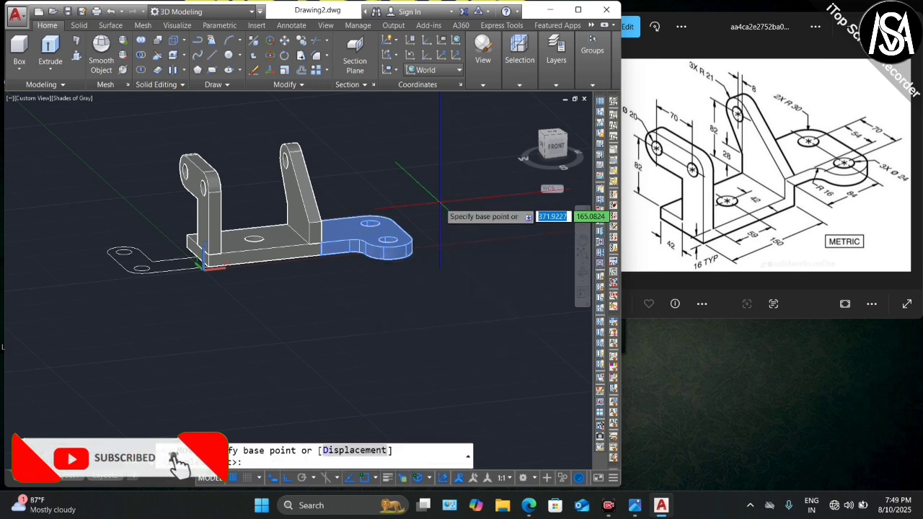
scroll(331, 244, "up", 6)
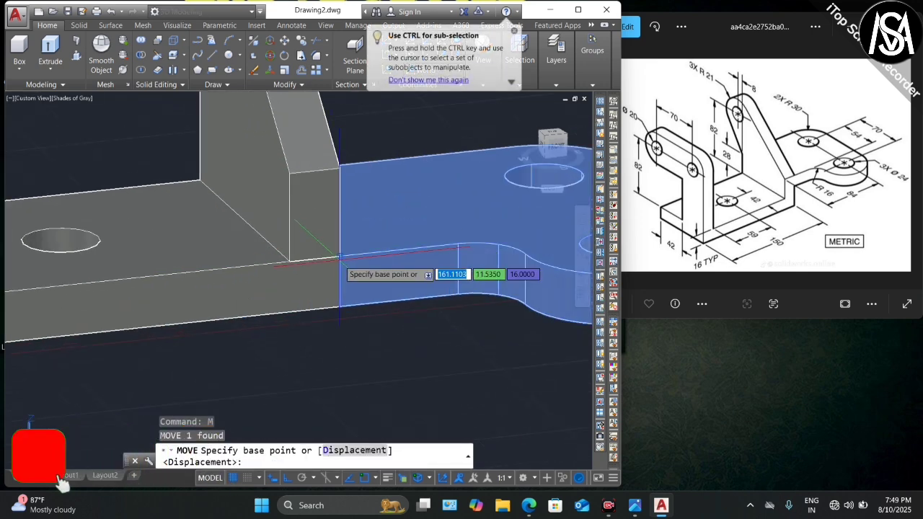
left_click(339, 258)
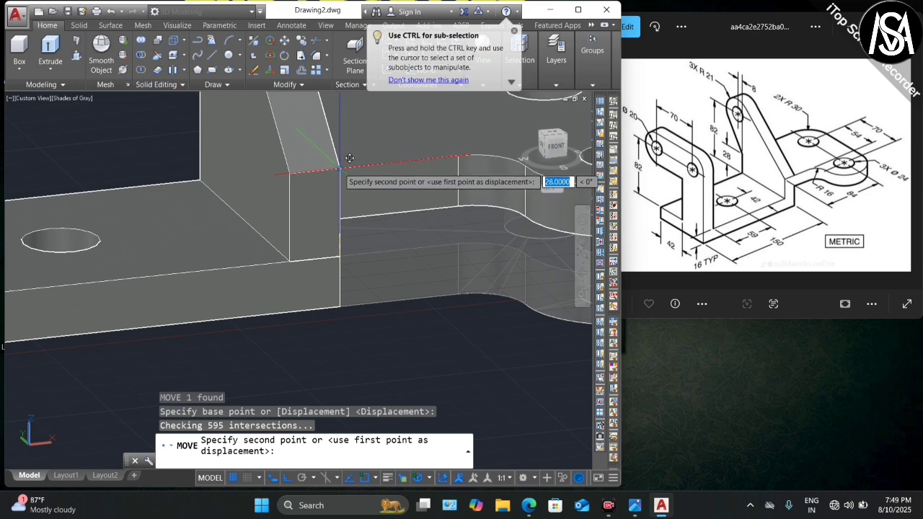
left_click(346, 161)
scroll(386, 241, "down", 6)
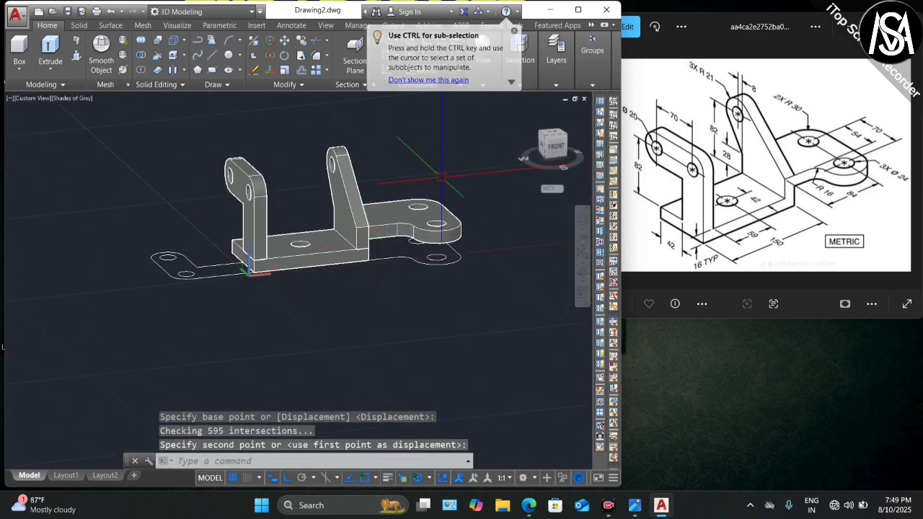
Step: Union the base plate, both upright arms and the raised two-hole plate into a single solid
key("Escape")
left_click(469, 138)
left_click(221, 315)
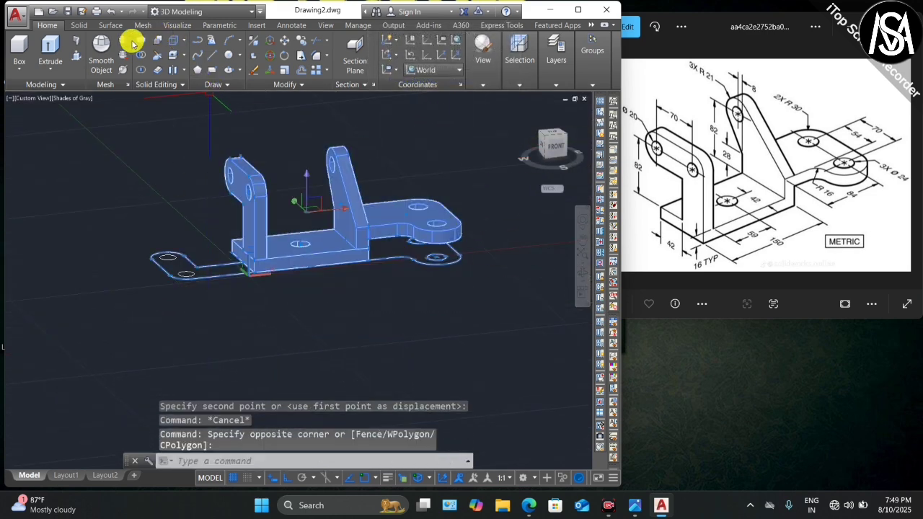
left_click(137, 42)
left_click(473, 123)
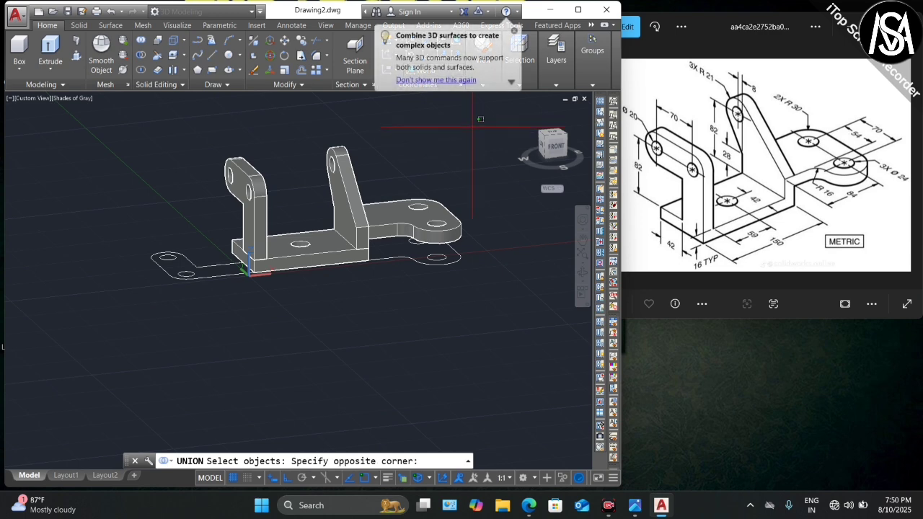
left_click(184, 303)
key("Return")
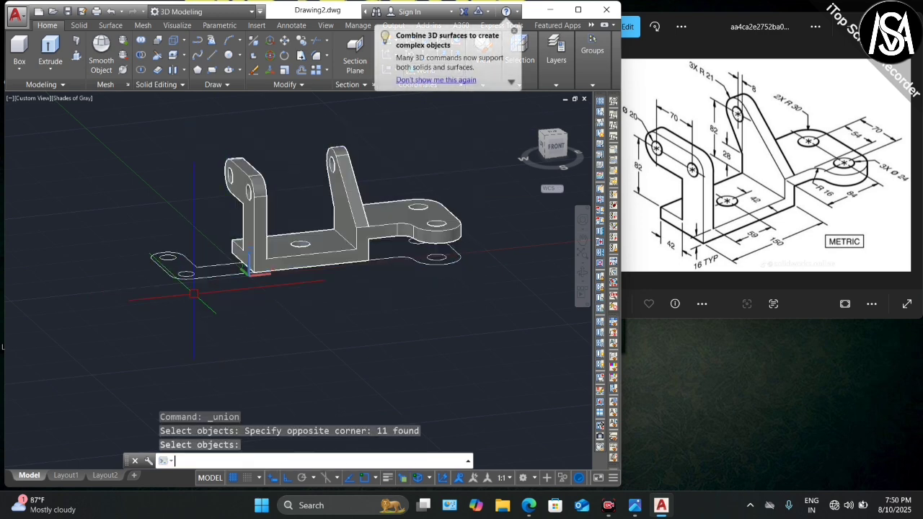
Step: Move the united bracket along the X axis, clear of the remaining 2D profiles
scroll(227, 243, "down", 5)
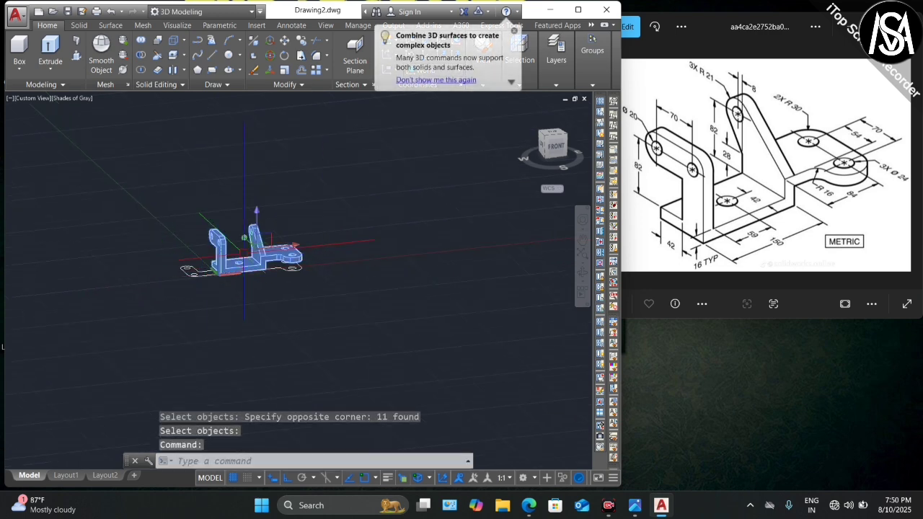
scroll(274, 220, "up", 4)
left_click(298, 240)
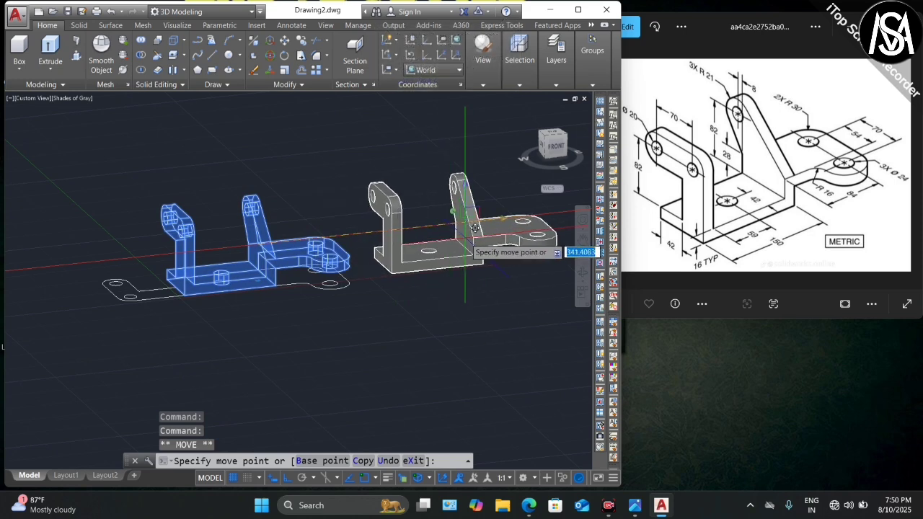
left_click(505, 218)
key("Escape")
Step: Erase all remaining 2D profile lines and circles left at the bracket's original location
left_click(343, 225)
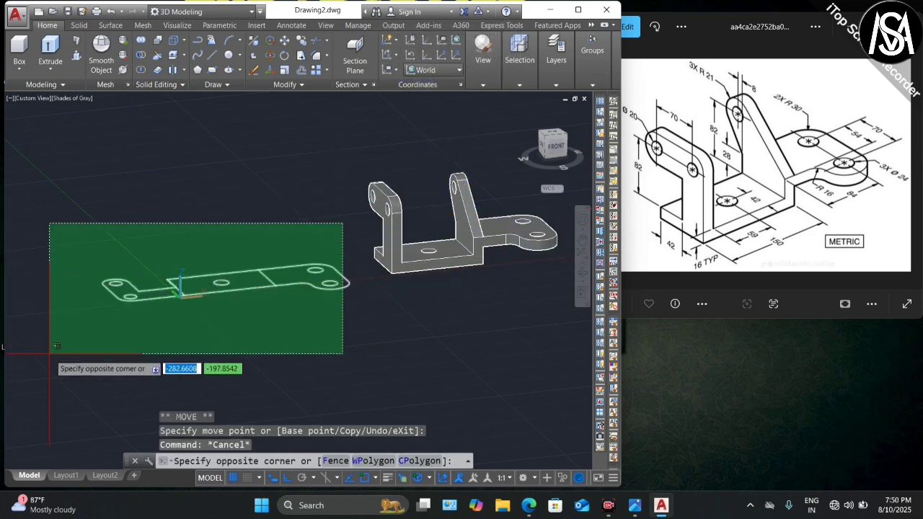
left_click(79, 357)
key("Delete")
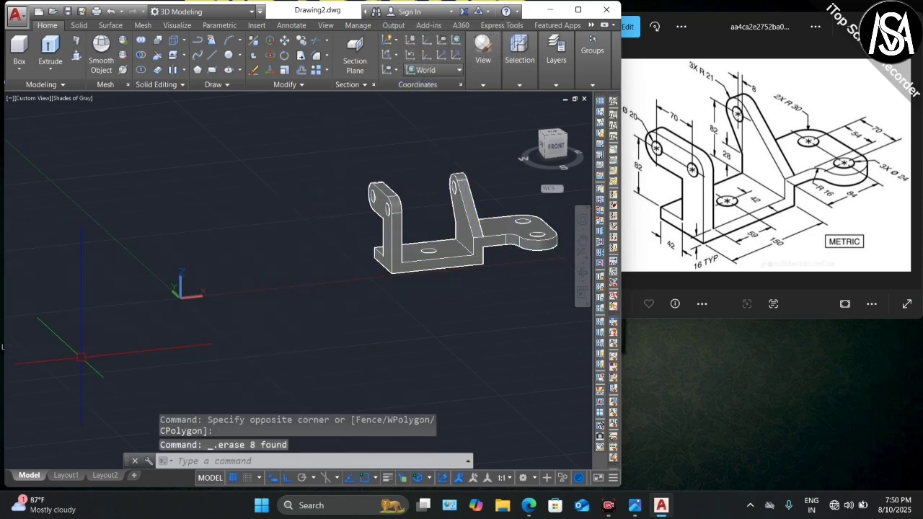
Step: Orbit around the finished bracket to examine its arms, holes and raised plate against the reference drawing
scroll(143, 227, "down", 2)
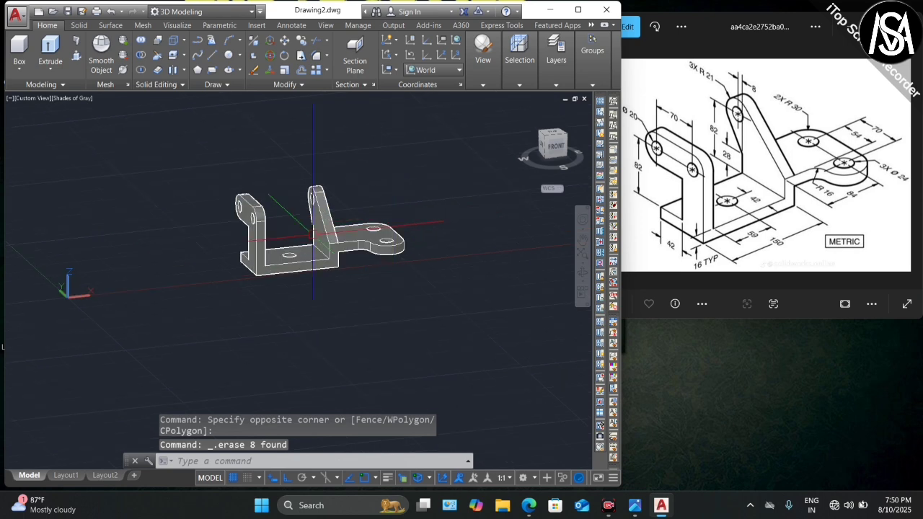
left_click(583, 268)
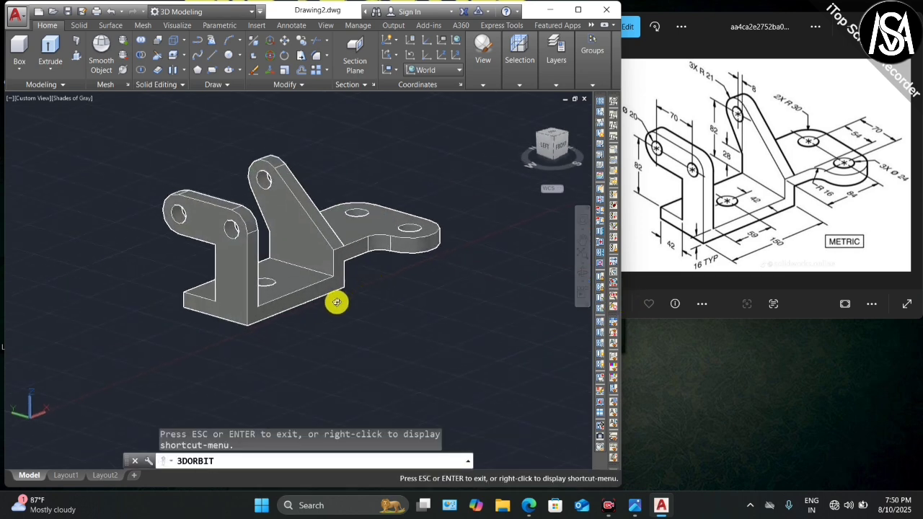
mouse_move(270, 316)
left_mouse_down()
mouse_move(239, 310)
mouse_move(264, 328)
left_mouse_up()
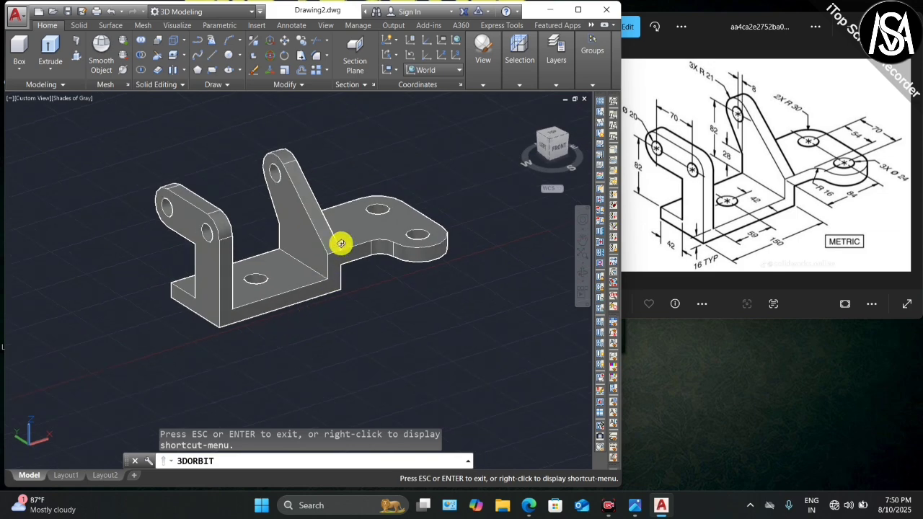
left_click_drag(341, 243, 293, 288)
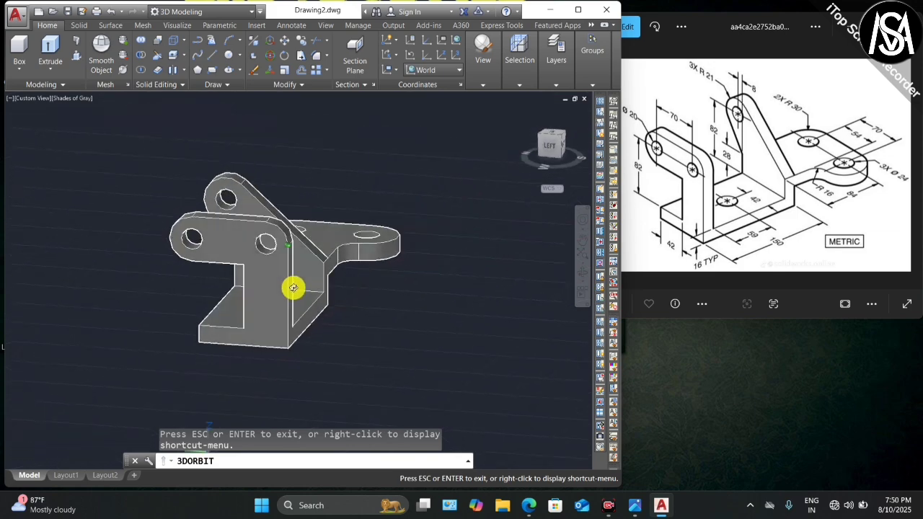
left_click_drag(194, 304, 286, 234)
left_click_drag(172, 241, 221, 255)
left_click_drag(163, 257, 237, 235)
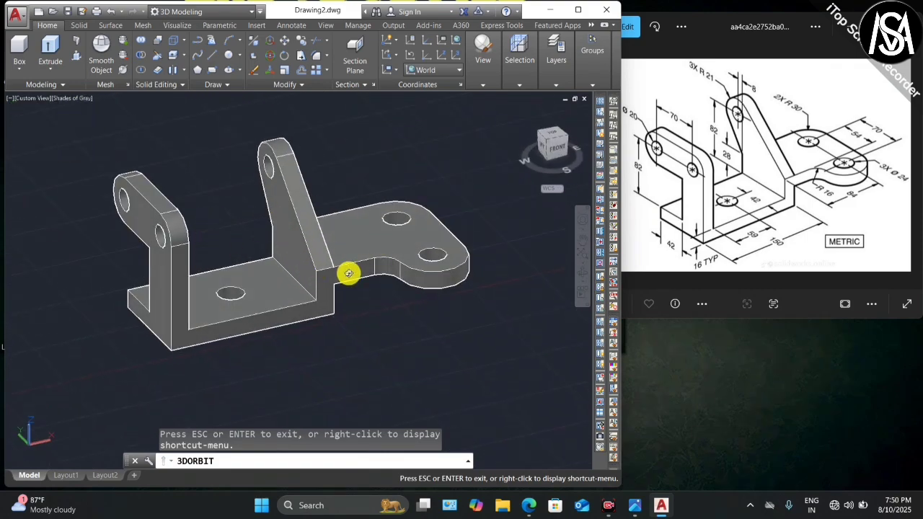